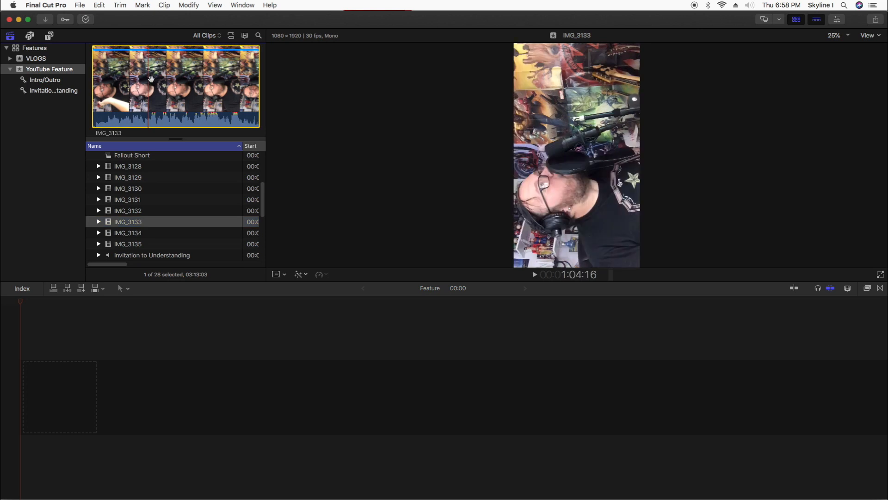
Examine the footage in the Invitation to Understanding keyword collection, previewing the clips between IMG_3128 and IMG_3134.
left_click(50, 92)
left_click(143, 167)
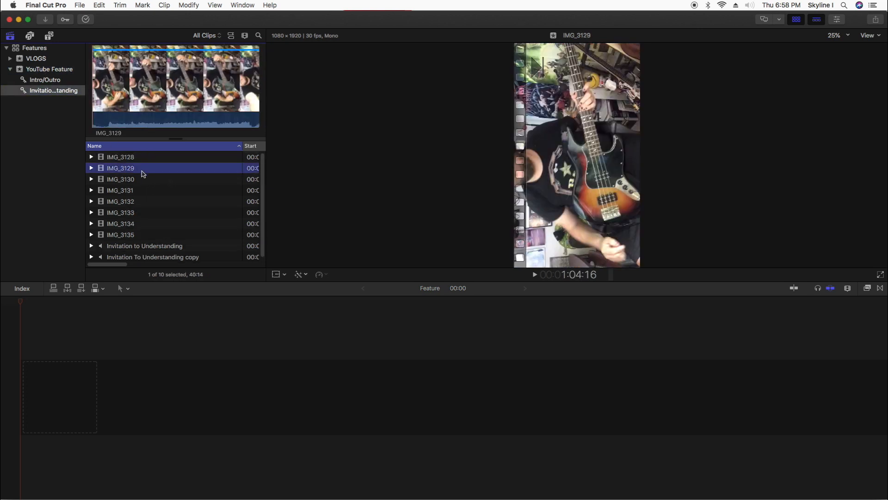
left_click(122, 158)
left_click(130, 189)
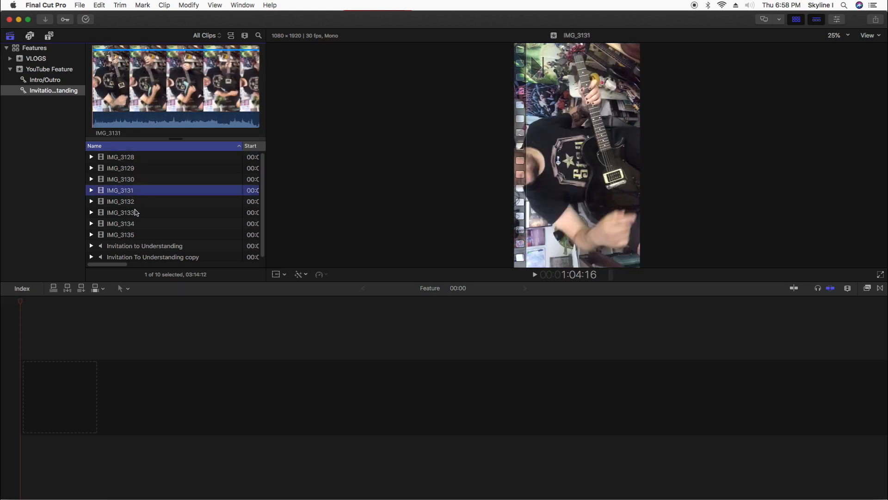
key("Up")
key("Up")
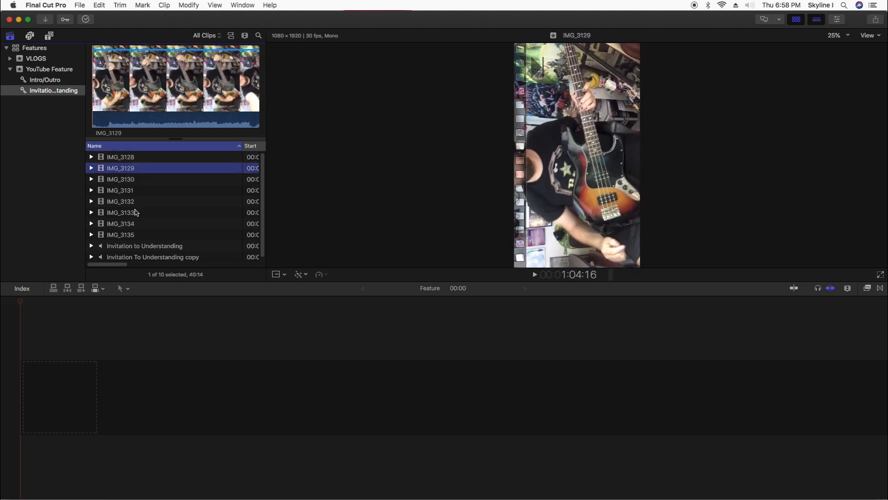
key("Up")
key("Down")
key("Down")
key("Down")
key("Down")
key("Down")
key("Down")
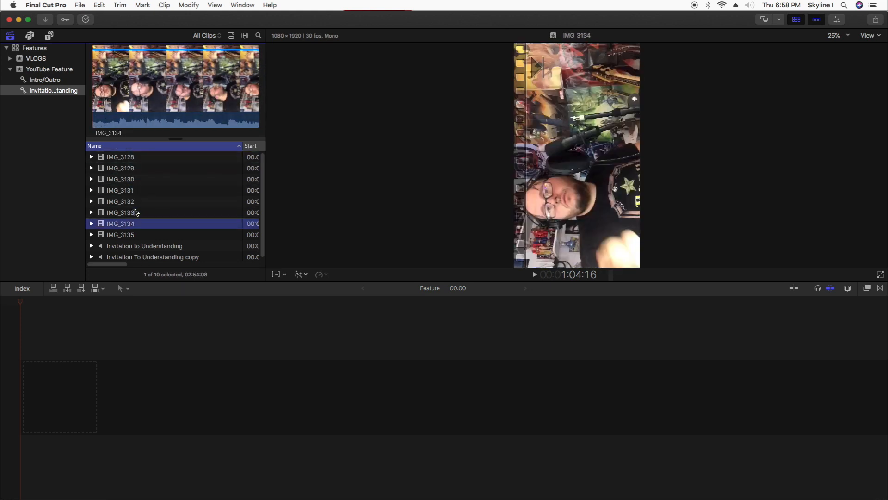
left_click(81, 7)
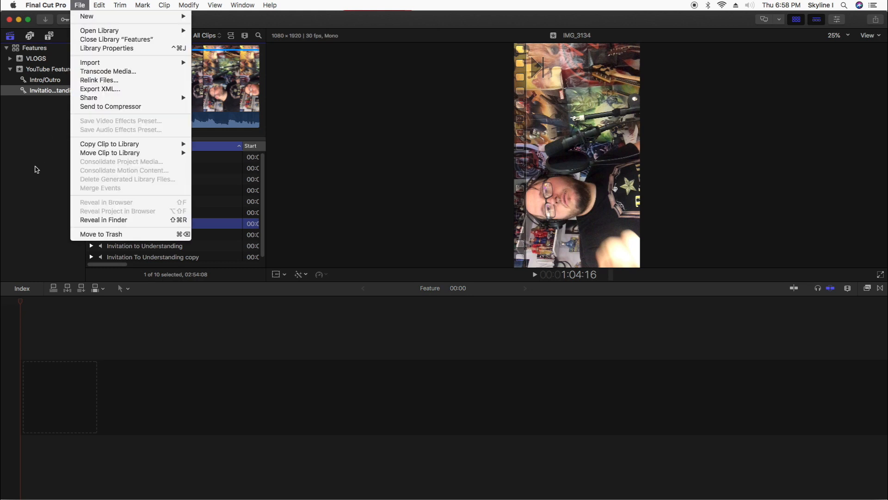
left_click(34, 168)
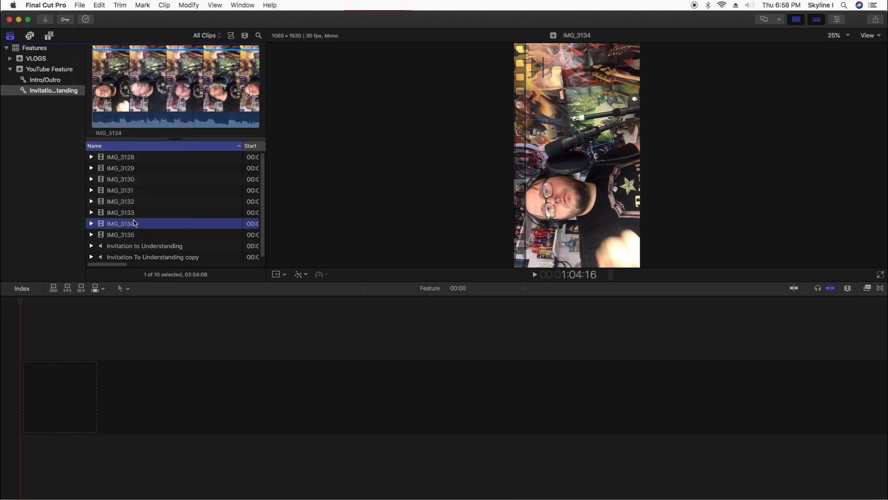
left_click(138, 192)
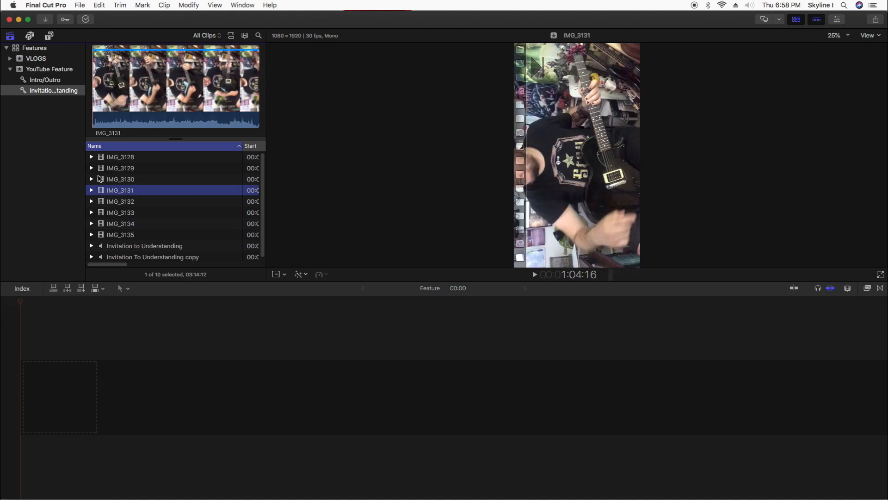
left_click(106, 168)
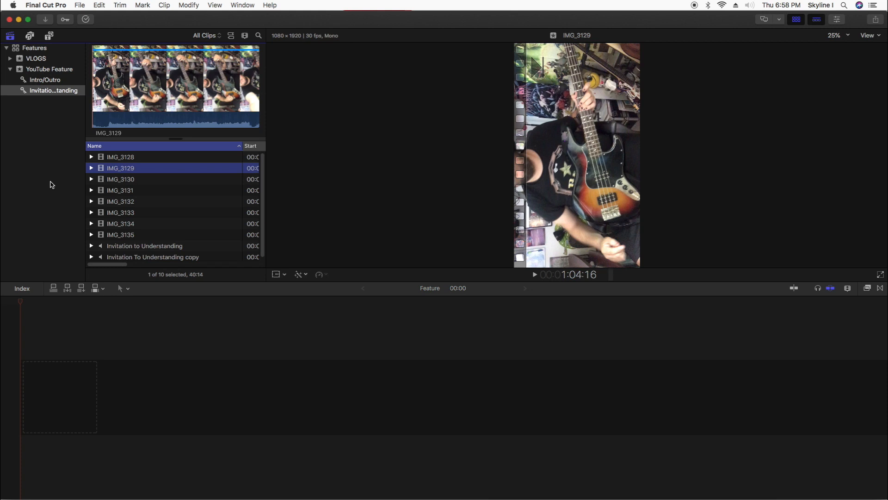
left_click(79, 5)
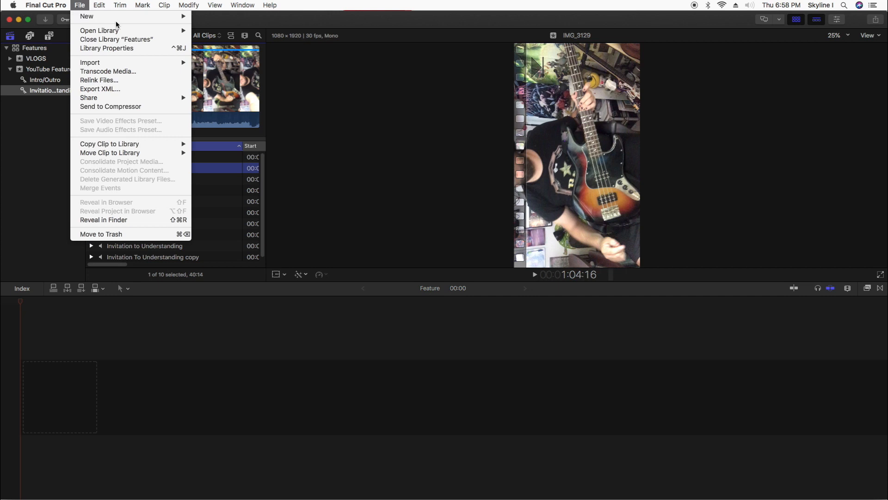
mouse_move(168, 18)
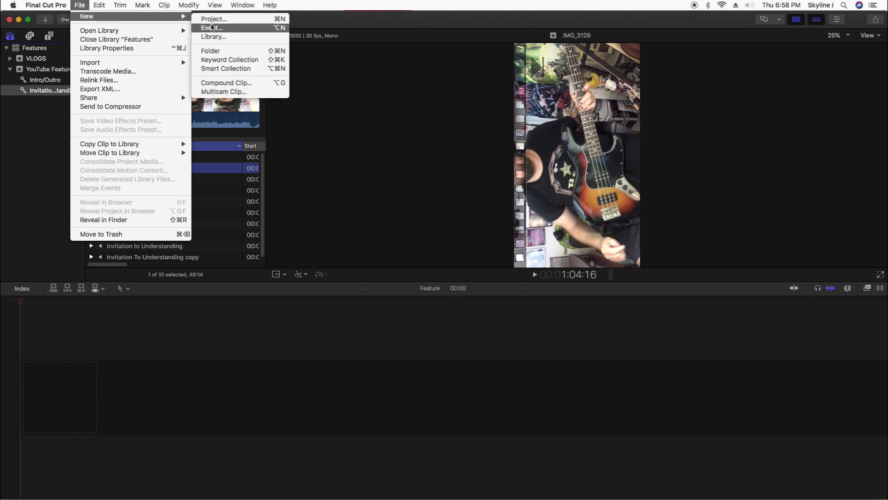
left_click(31, 139)
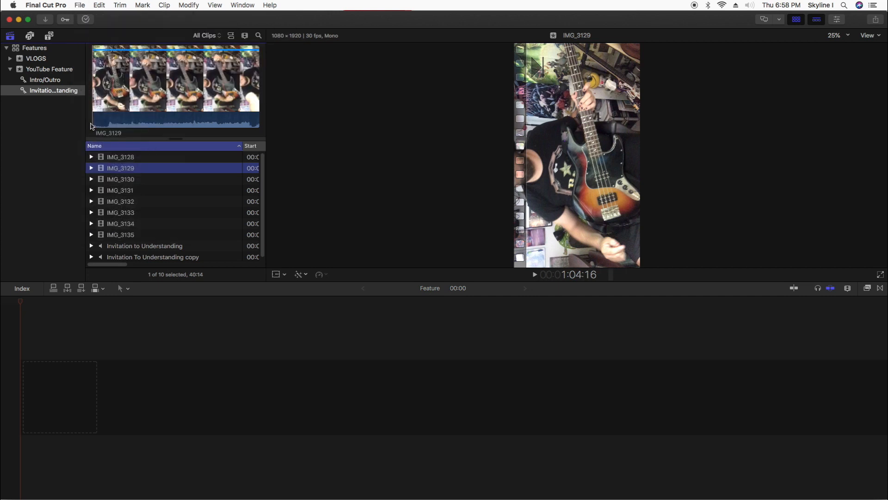
Rename the Feature project in the YouTube Feature event as "Invitation To Understanding COVER".
left_click(49, 69)
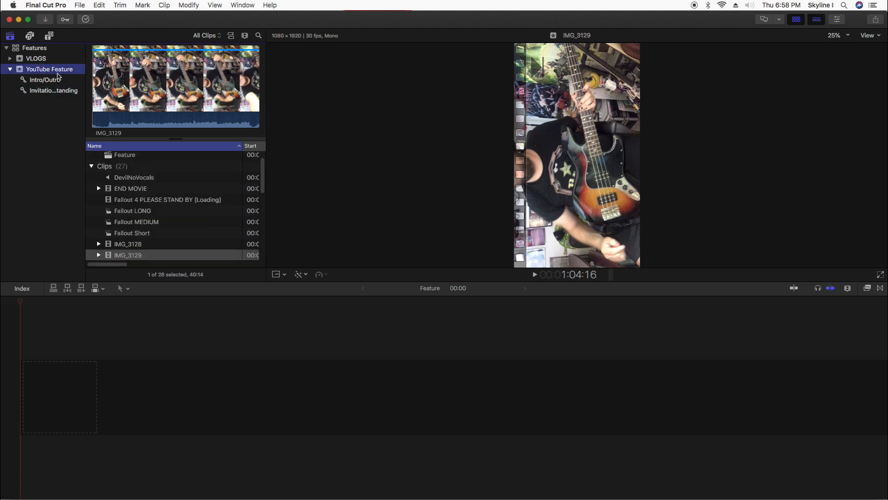
scroll(129, 164, "up", 1)
left_click(129, 164)
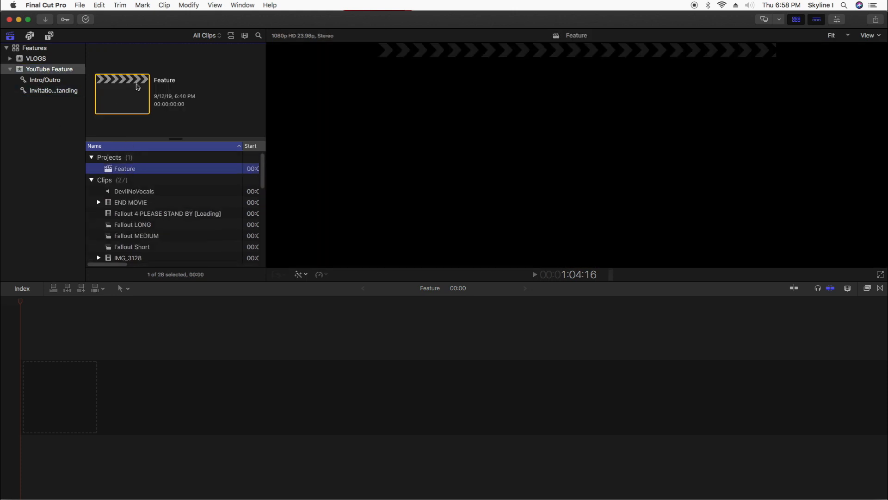
double_click(165, 81)
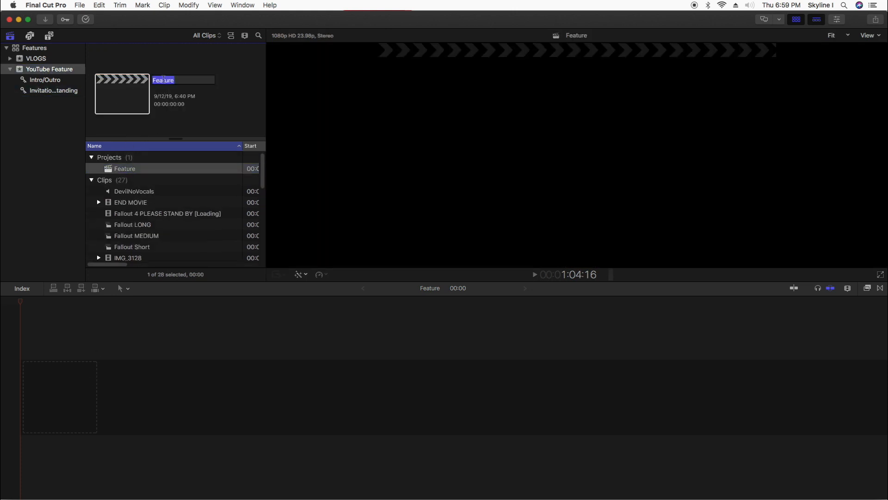
left_click(166, 80)
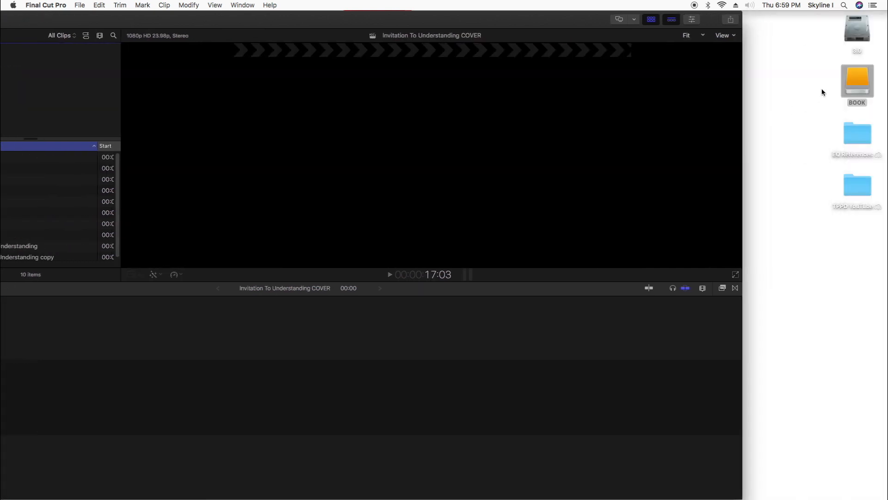
Switch to Finder, examine the source files in the Invitation to Understanding folder on the BOOK drive, and return to the editor.
double_click(853, 79)
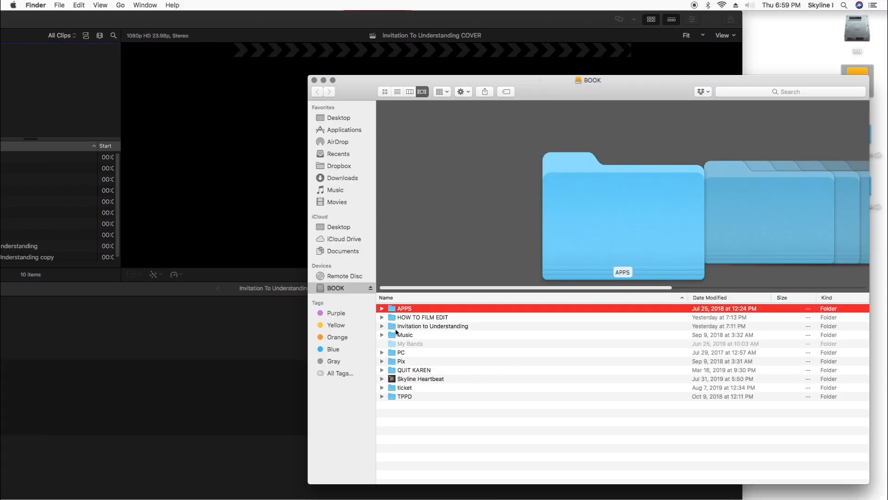
left_click(407, 326)
key("Right")
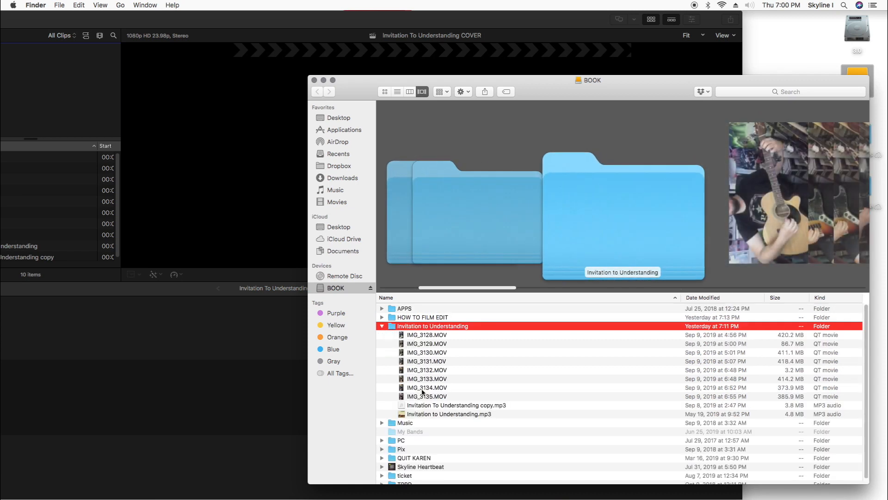
left_click(382, 326)
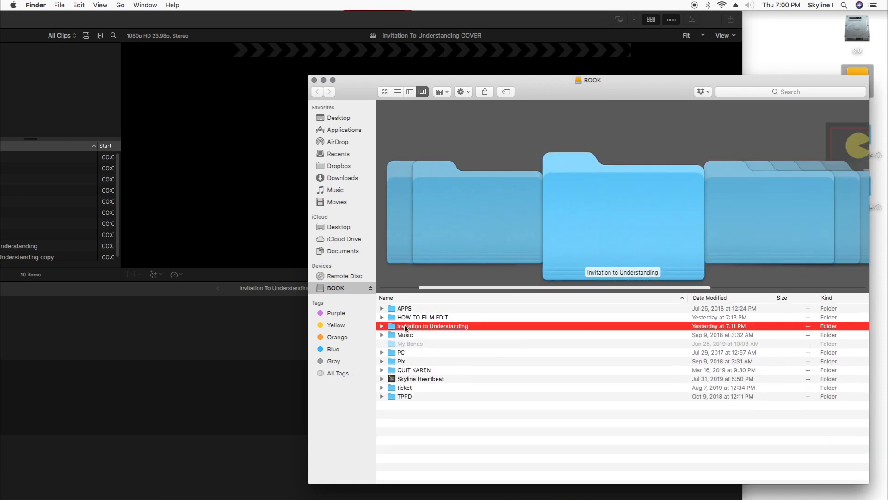
left_click(314, 80)
double_click(315, 21)
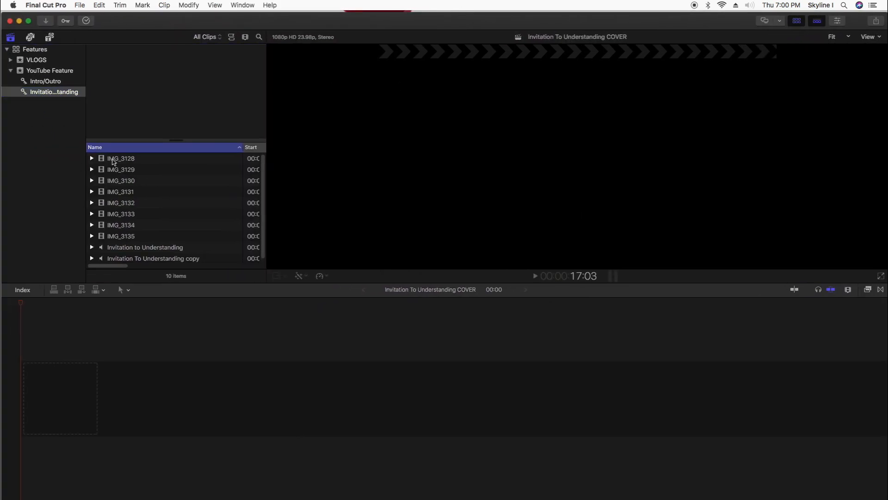
Rename the acoustic guitar clip IMG_3128 as "AC GUITAR".
left_click(130, 159)
left_click(153, 110)
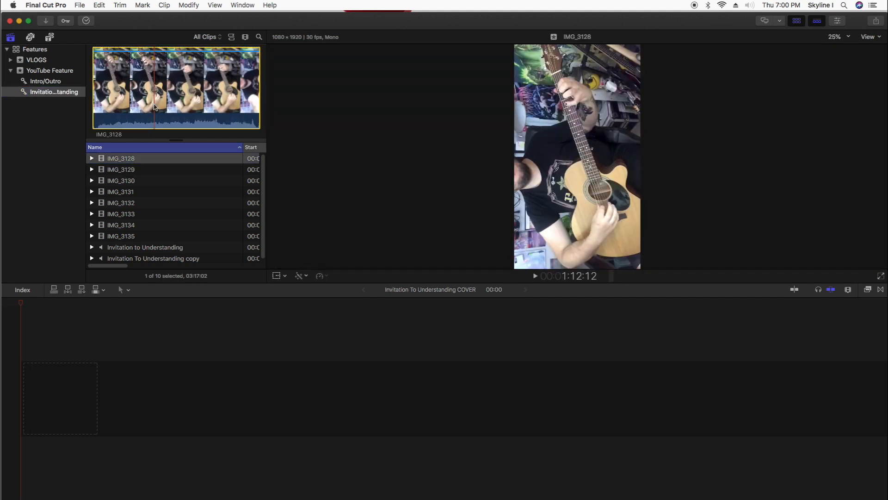
left_click(131, 158)
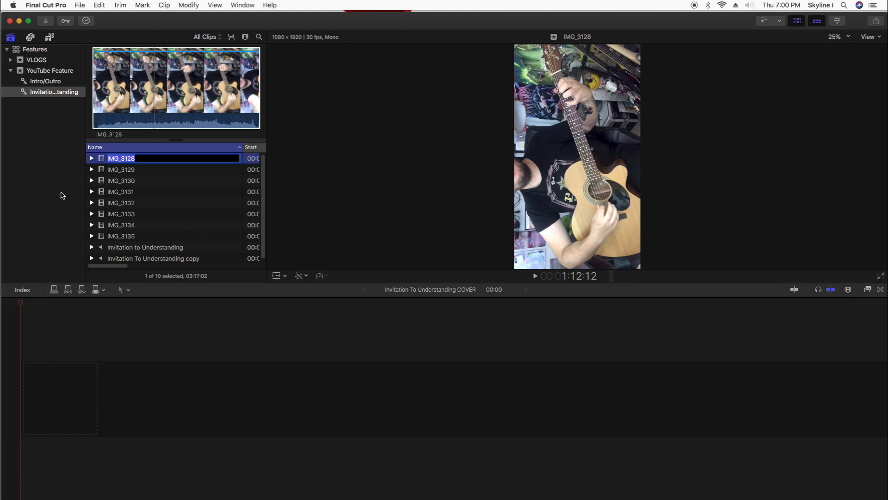
type("AC GUITAR")
key("Return")
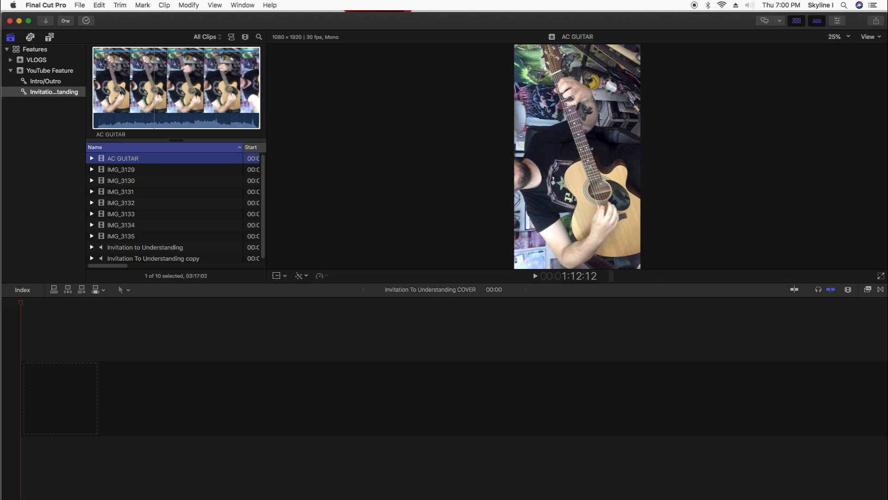
Rename clip IMG_3129 as "BASS" and clip IMG_3130 as "BASS 2".
left_click(110, 169)
key("Return")
type("BASS")
key("Return")
left_click(128, 183)
key("Return")
type("BASS 2")
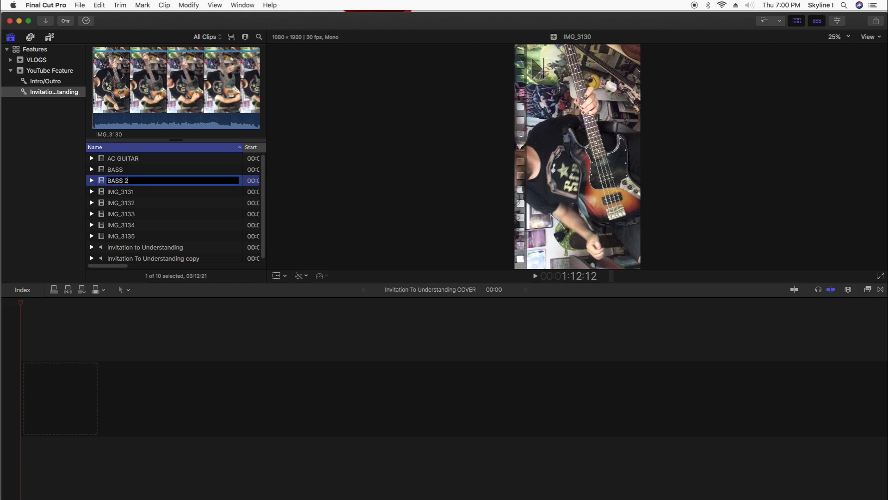
Rename the electric guitar clip IMG_3131 as "ELE GUITAR".
key("Tab")
type("ELE GU")
key("BackSpace")
type("GUITAR")
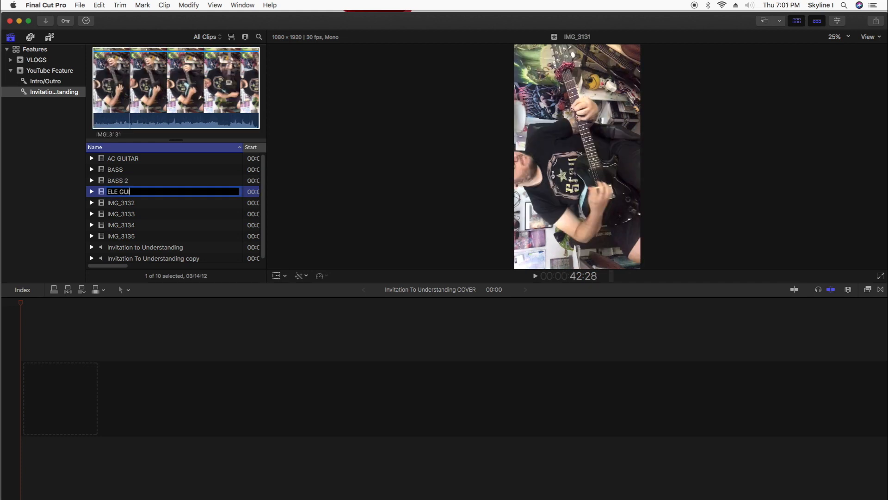
key("Return")
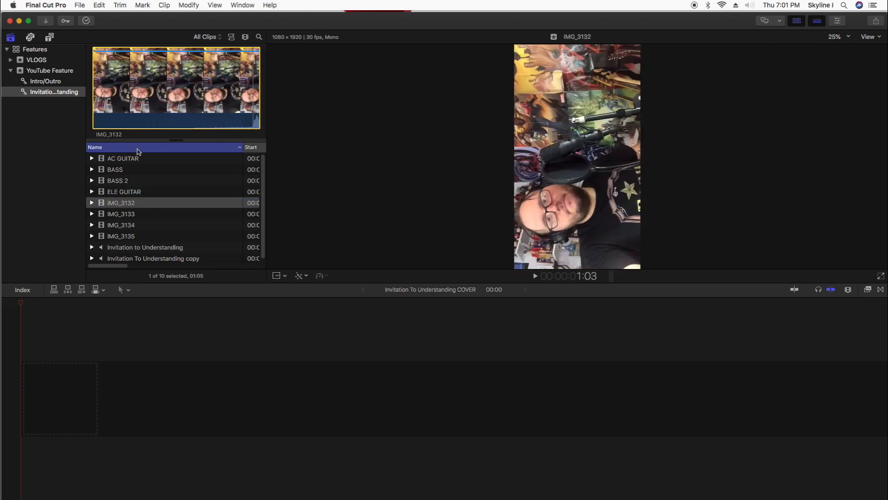
Preview the very short clip IMG_3132 and delete it from the event.
key("space")
left_click(115, 200)
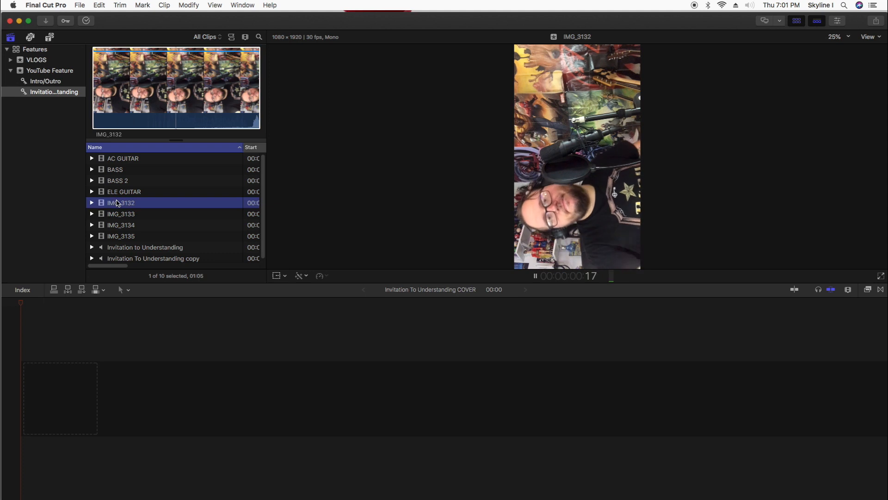
left_click(124, 200)
left_click(119, 192)
left_click(123, 203)
key("super+BackSpace")
left_click(513, 173)
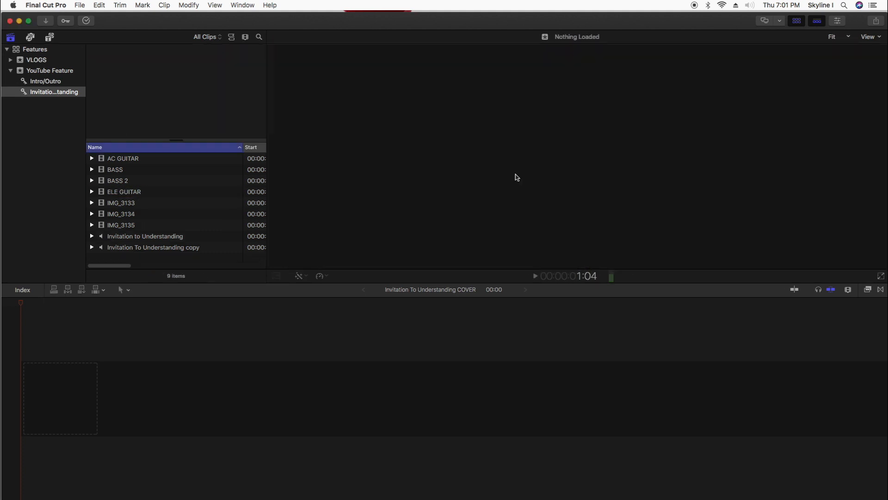
Rename the lead vocal clip IMG_3133 as "VOX".
left_click(129, 204)
left_click(129, 204)
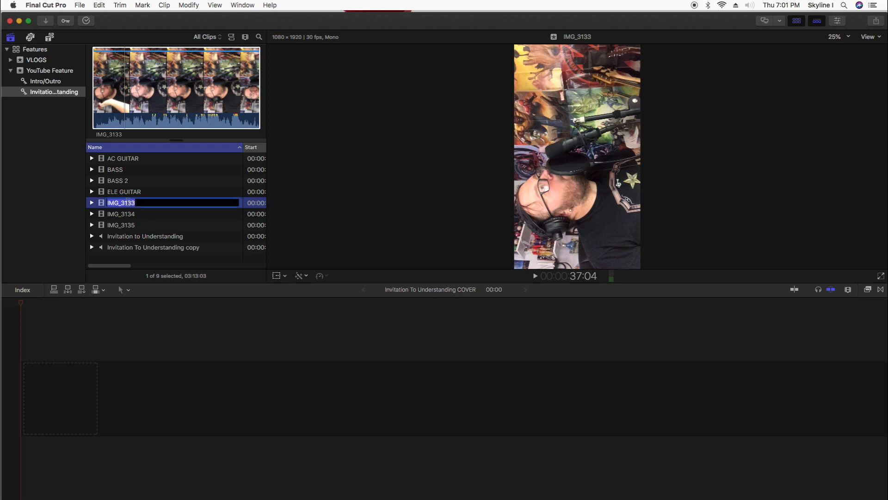
type("VOX")
key("Return")
Rename clip IMG_3134 as "HARM 1" and clip IMG_3135 as "HARM 2".
left_click(145, 221)
left_click(140, 218)
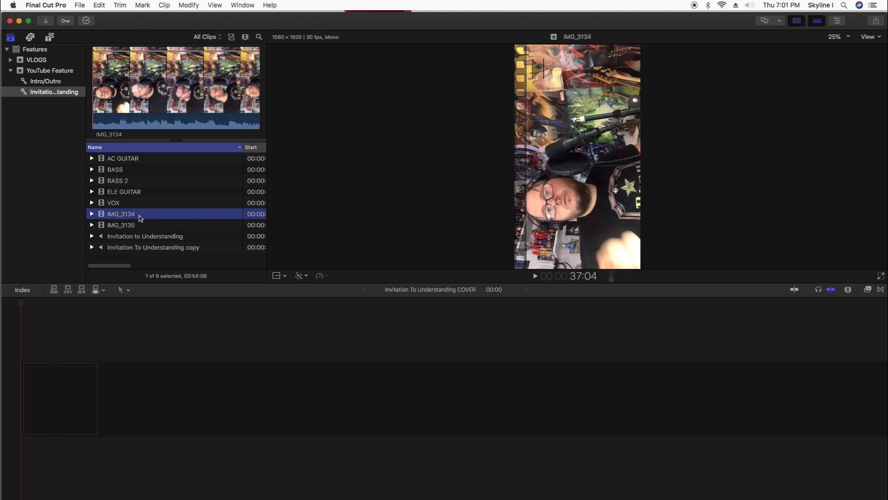
key("Return")
type("HARM 1")
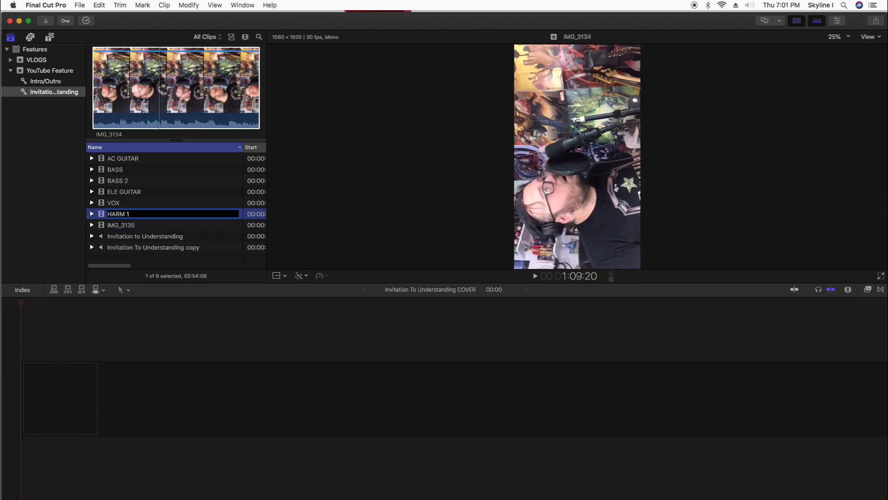
key("Tab")
type("HARM 2")
key("Return")
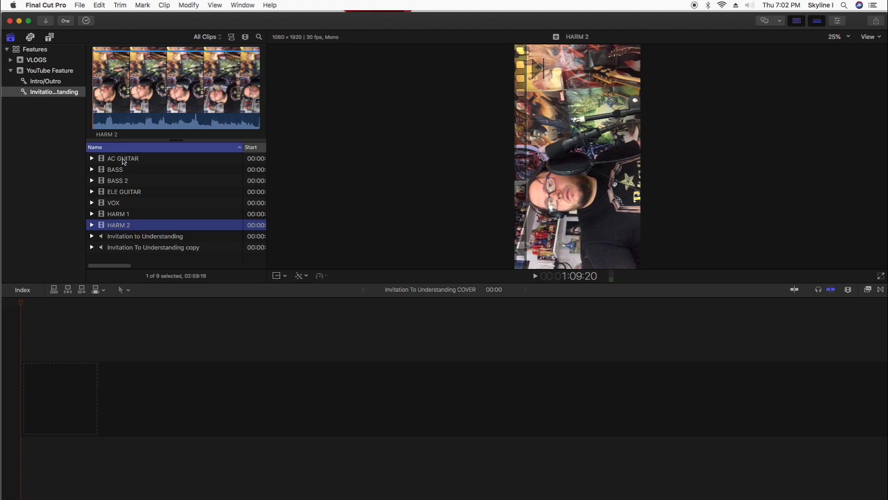
Compare the two Invitation to Understanding audio clips and rename the copy as "Invitation To Understanding COVER".
left_click(124, 161)
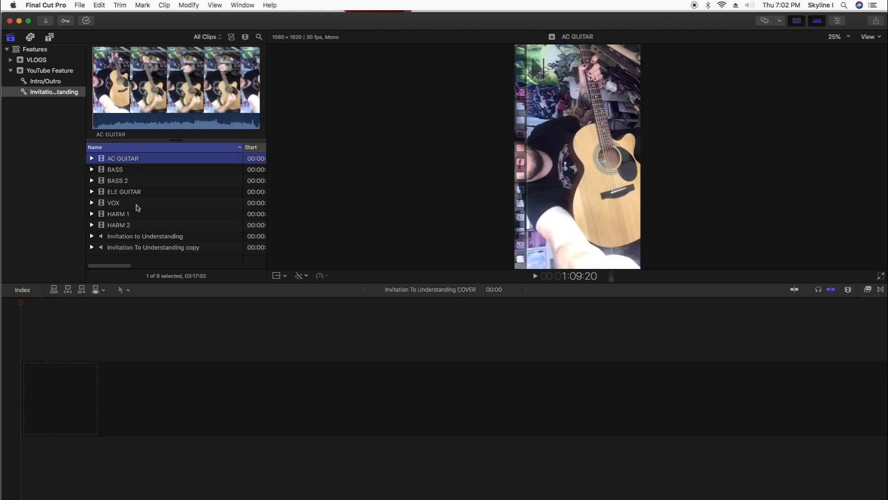
left_click(126, 236)
left_click(127, 247)
left_click(124, 84)
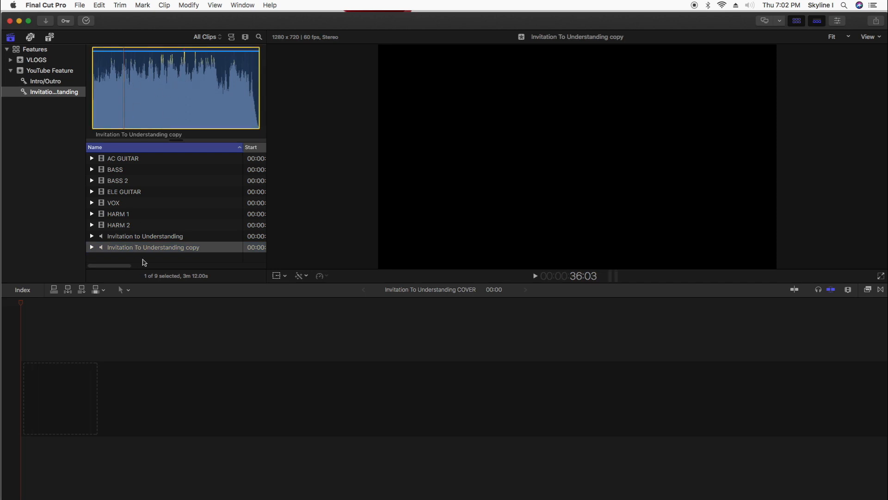
left_click(144, 237)
left_click(124, 88)
key("space")
key("space")
left_click(169, 250)
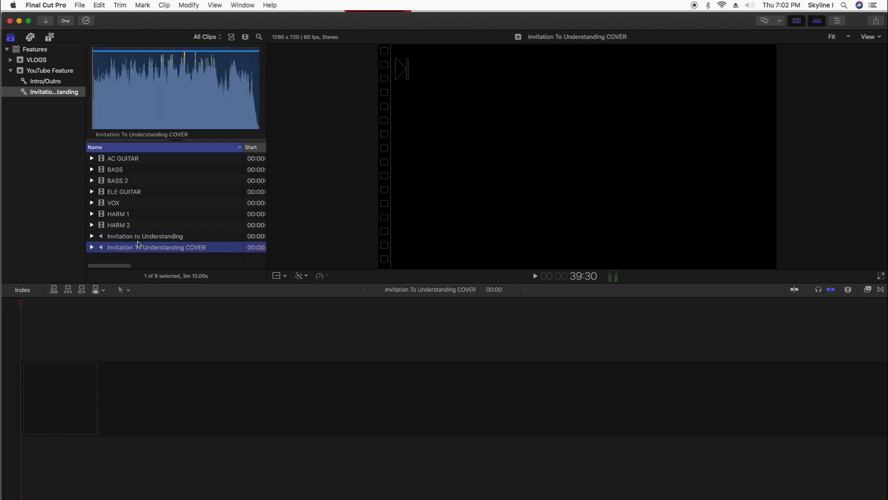
left_click(179, 69)
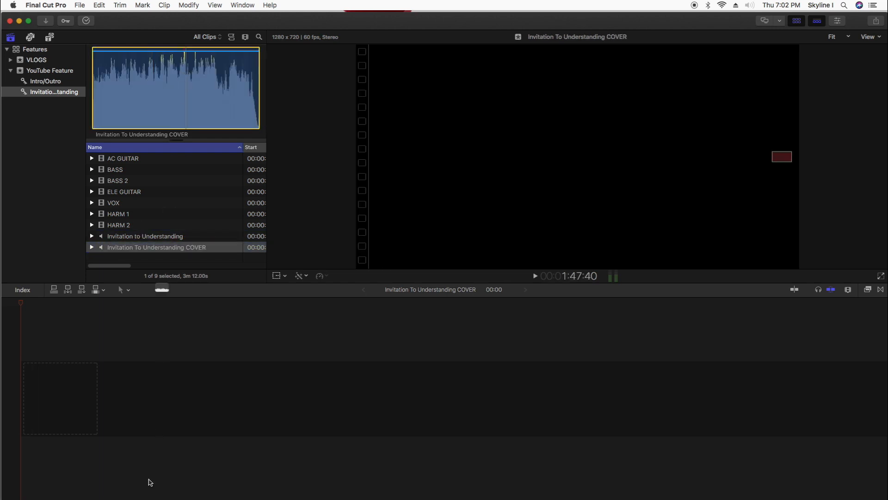
Place the Invitation To Understanding COVER audio at the start of the empty timeline and play its opening.
left_click_drag(149, 482, 53, 404)
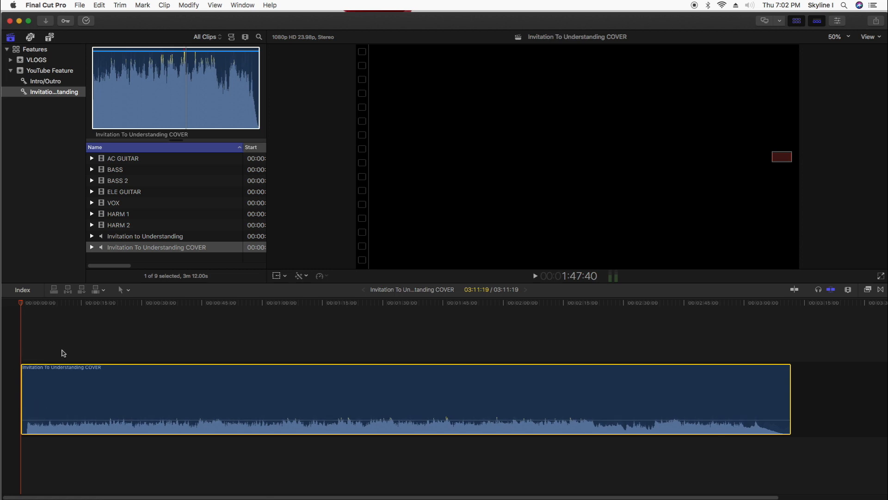
key("super+equal")
key("super+equal")
left_click(120, 160)
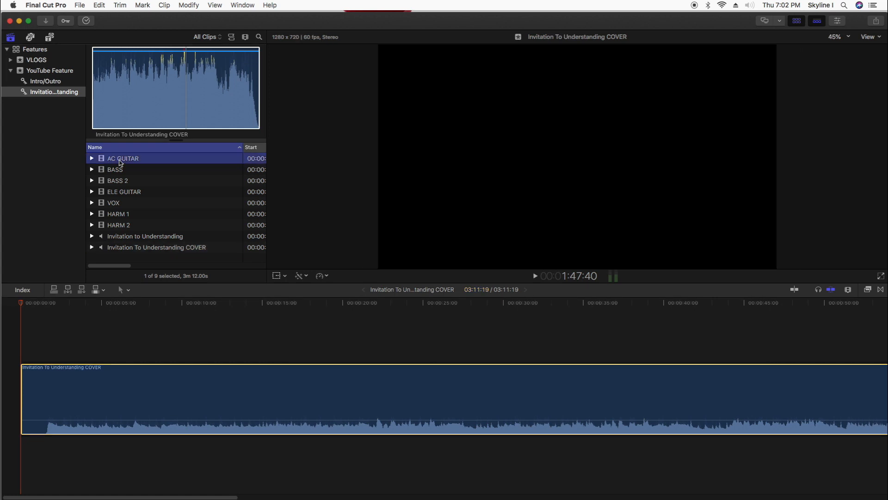
left_click(119, 159)
left_click(40, 353)
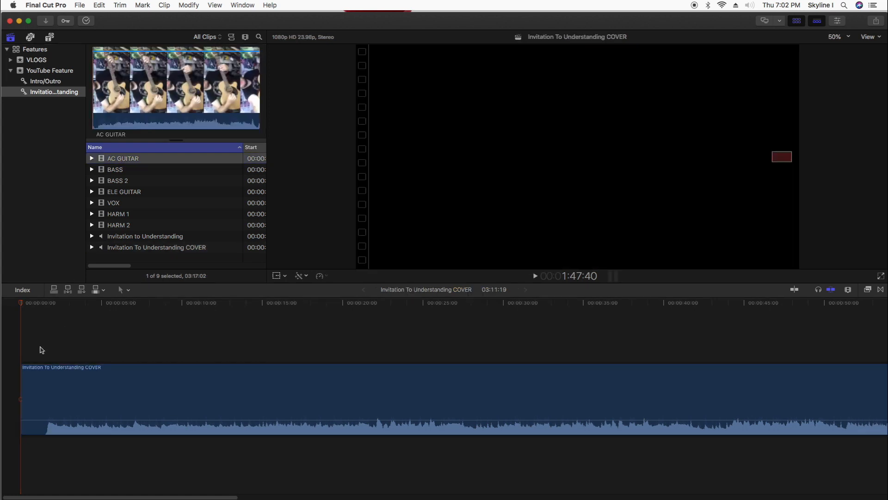
key("space")
key("space")
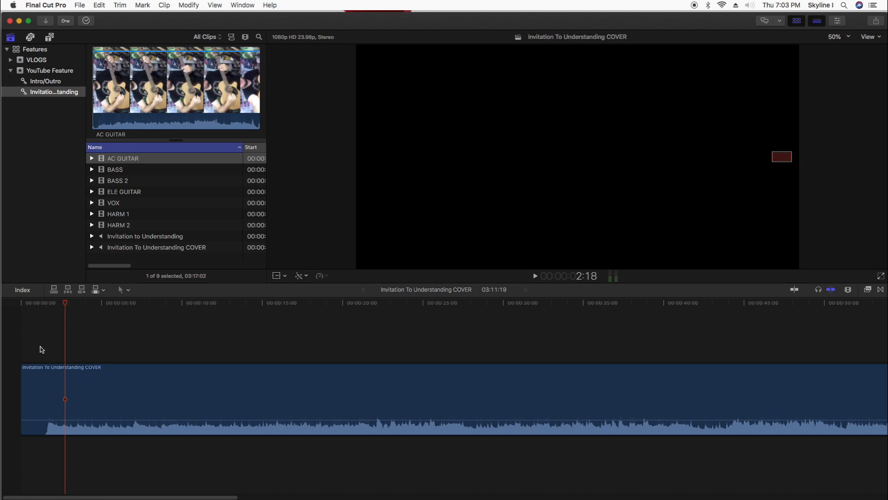
Connect the AC GUITAR clip above the cover audio at the start of the timeline.
left_click(143, 160)
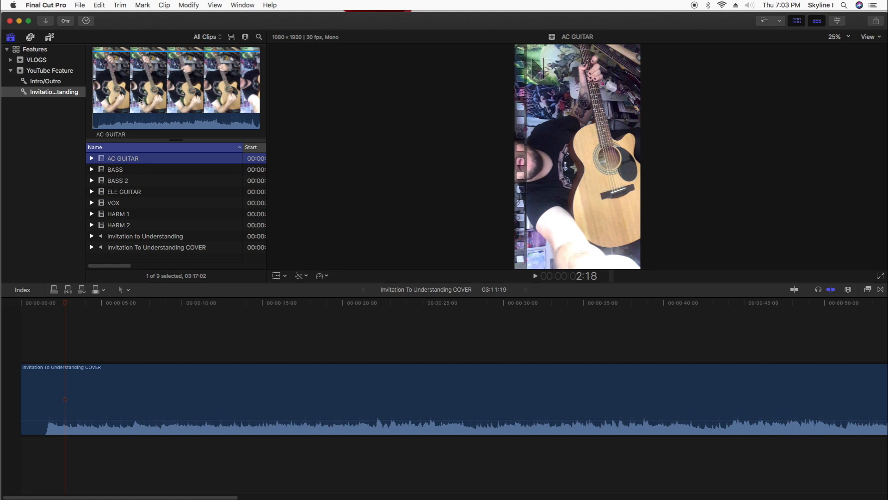
left_click_drag(150, 92, 51, 323)
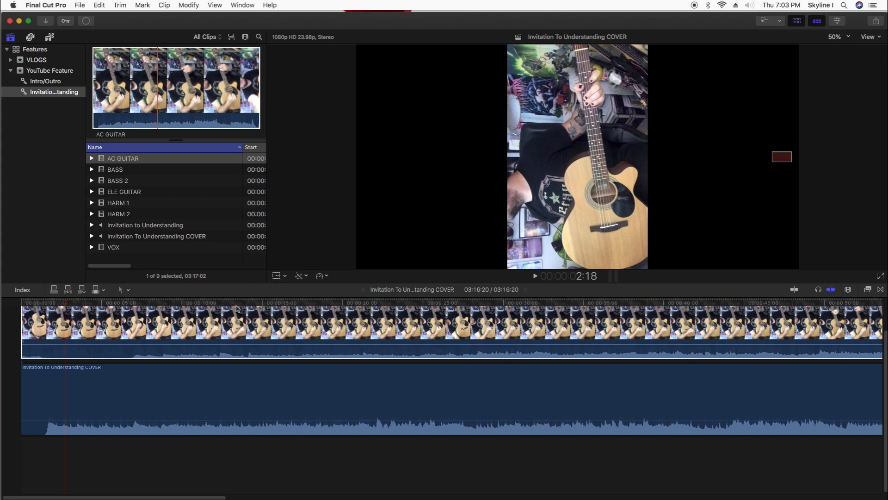
scroll(226, 317, "up", 4)
Transform the AC GUITAR clip in the viewer, rotating it a quarter turn clockwise and enlarging it to fill the frame.
key("shift+t")
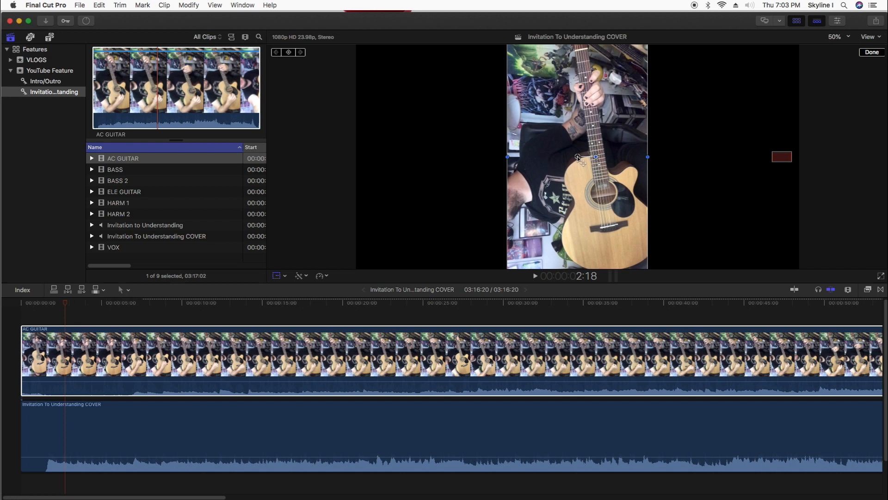
left_click_drag(595, 157, 578, 176)
left_click_drag(456, 229, 356, 253)
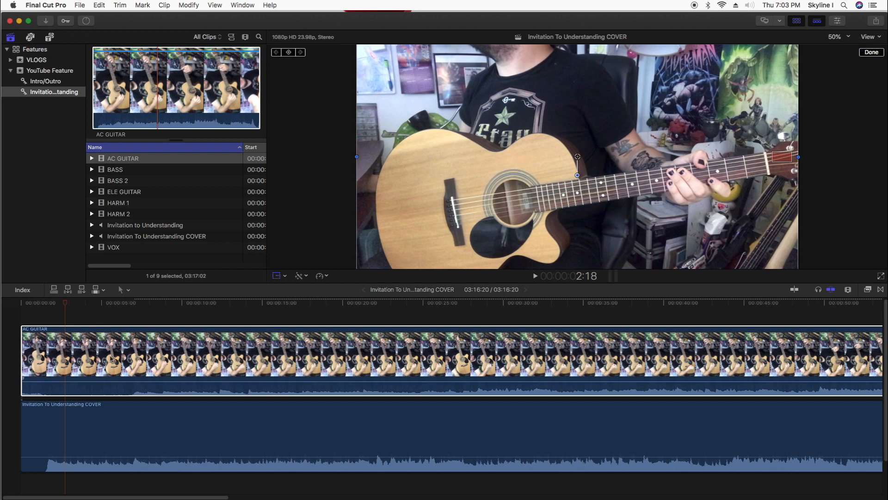
Disable the cover audio clip and play AC GUITAR alone to find where the guitar playing begins.
left_click(50, 439)
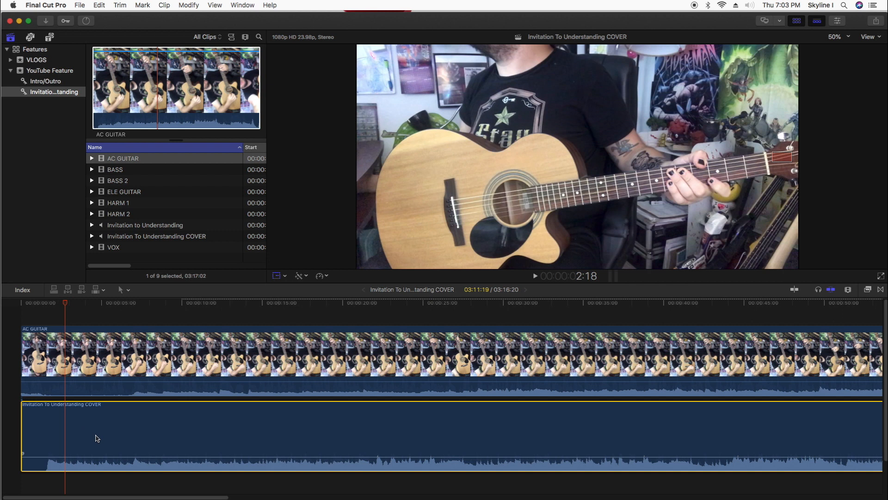
left_click(105, 349)
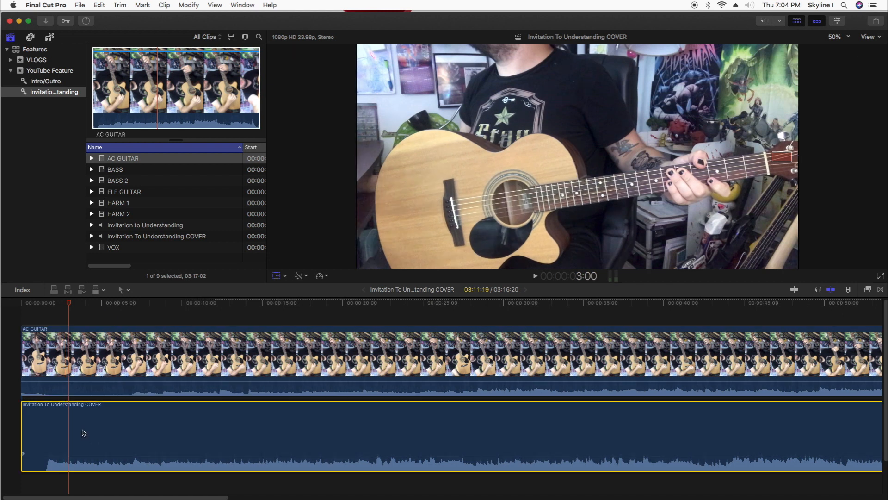
key("v")
key("space")
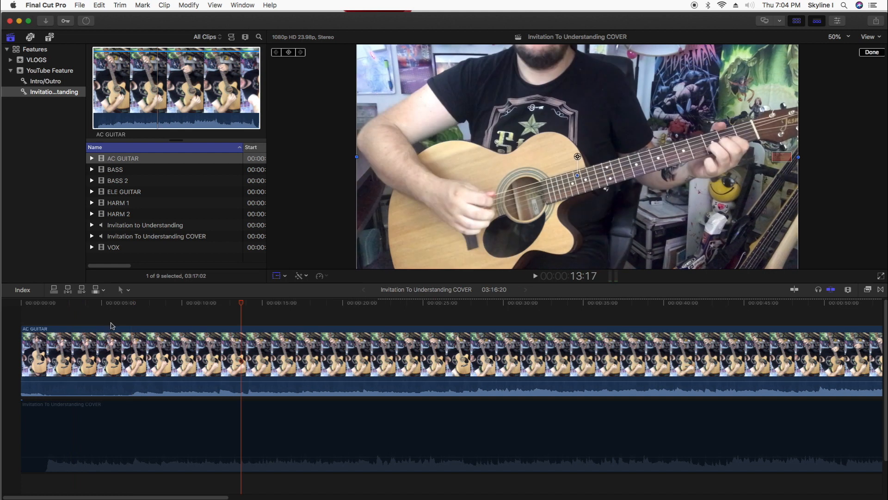
left_click(114, 309)
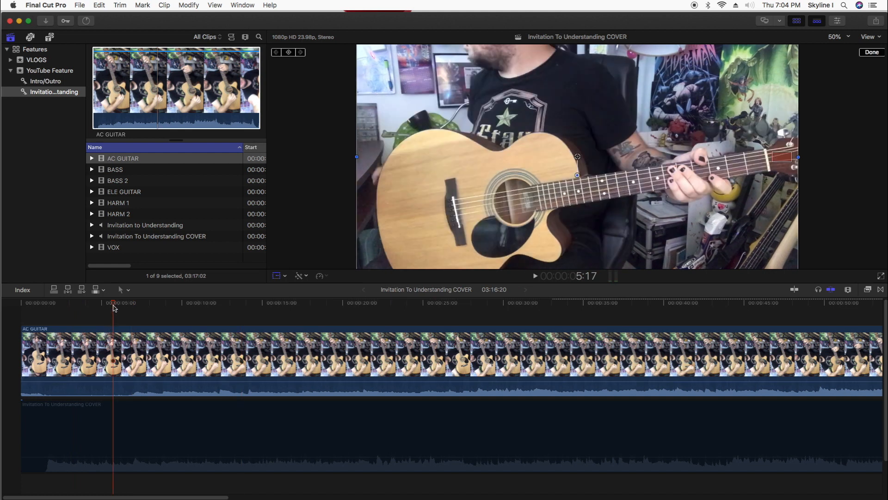
key("space")
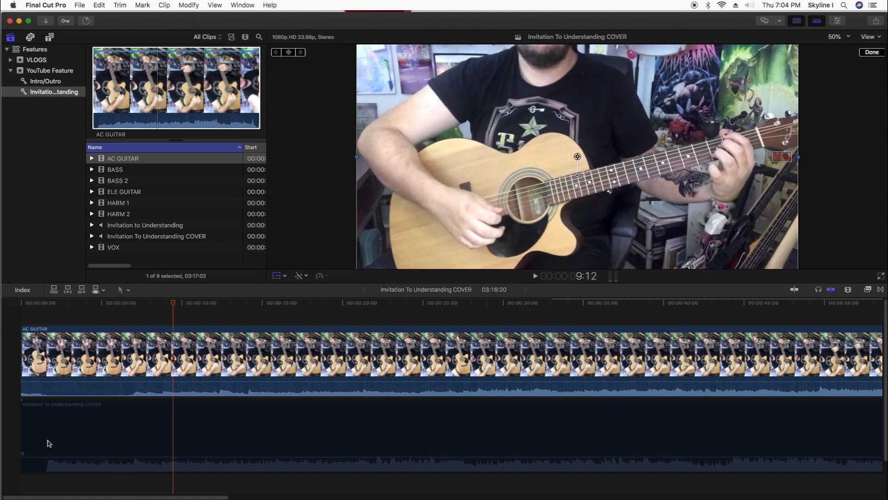
Cut the AC GUITAR clip at about 6:18, just before the playing begins, and delete the part before the cut.
left_click(116, 364)
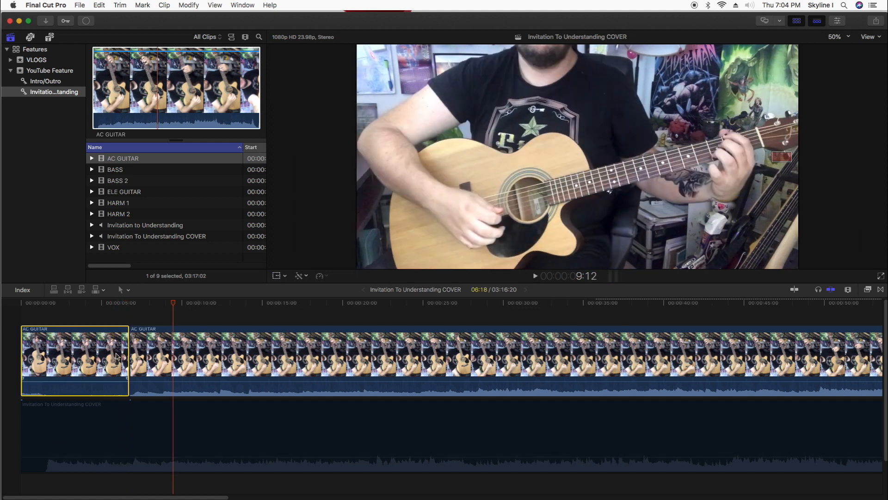
key("b")
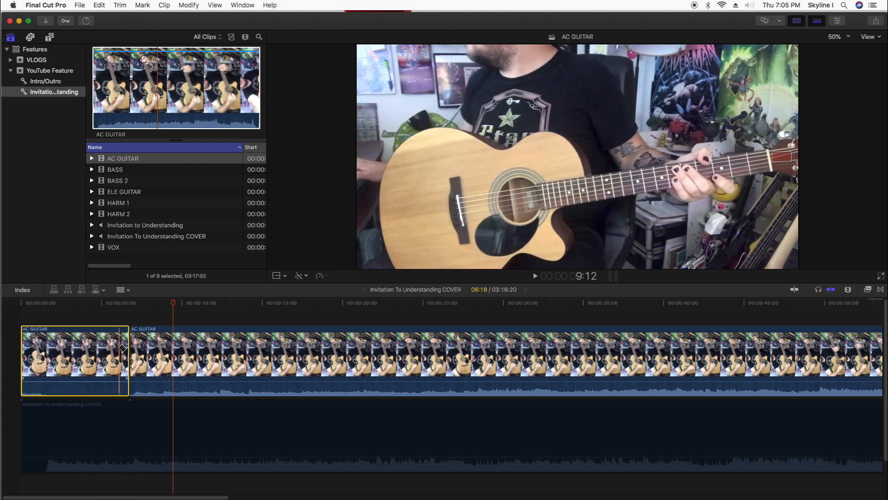
key("a")
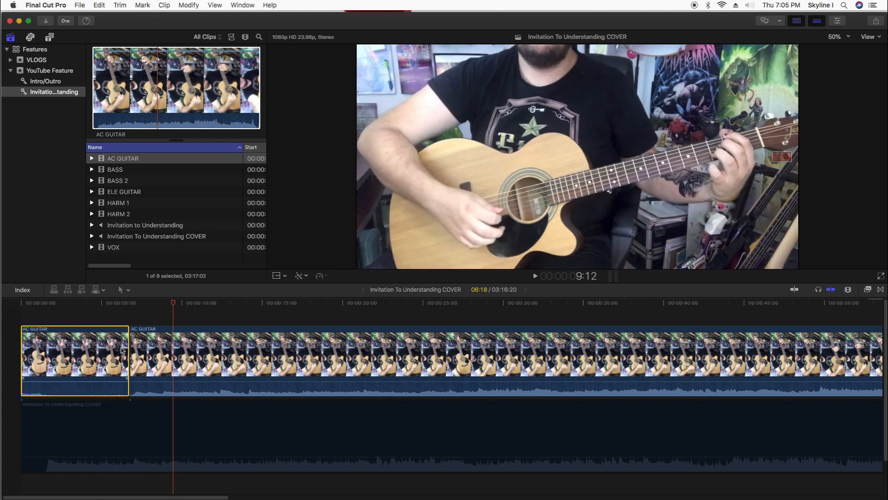
key("Delete")
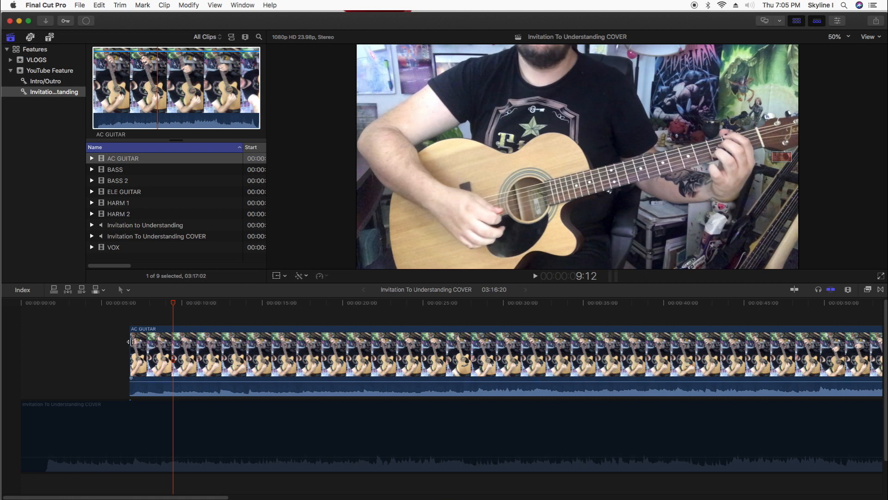
Move the trimmed AC GUITAR clip earlier so that it starts at about 1:15, where the cover audio's waveform begins.
key("super+equal")
key("super+equal")
key("super+equal")
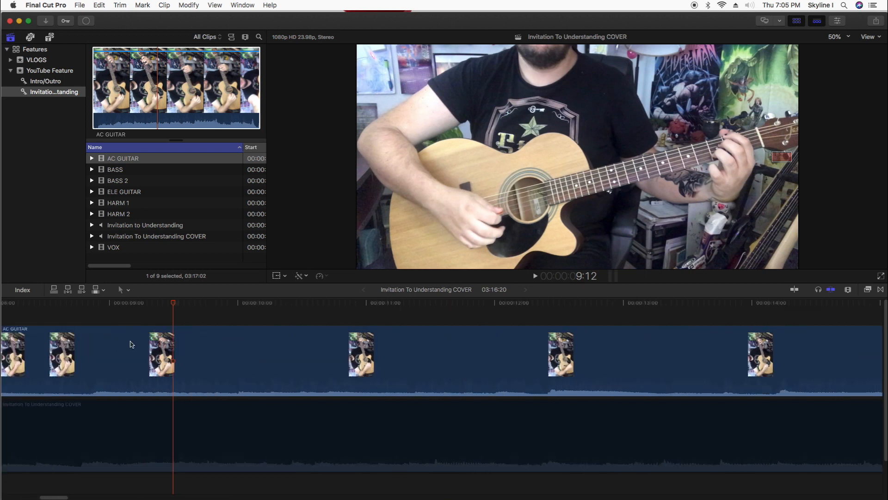
left_click_drag(59, 497, 33, 498)
key("super+minus")
key("super+minus")
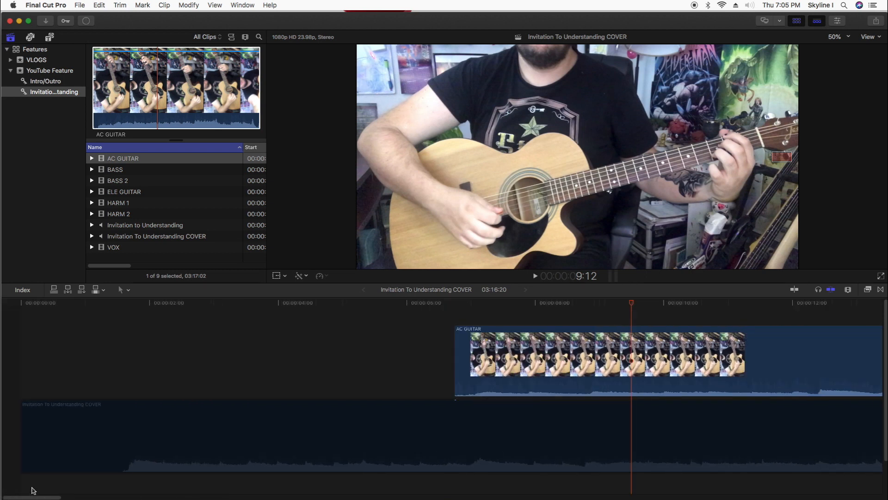
left_click_drag(249, 351, 89, 351)
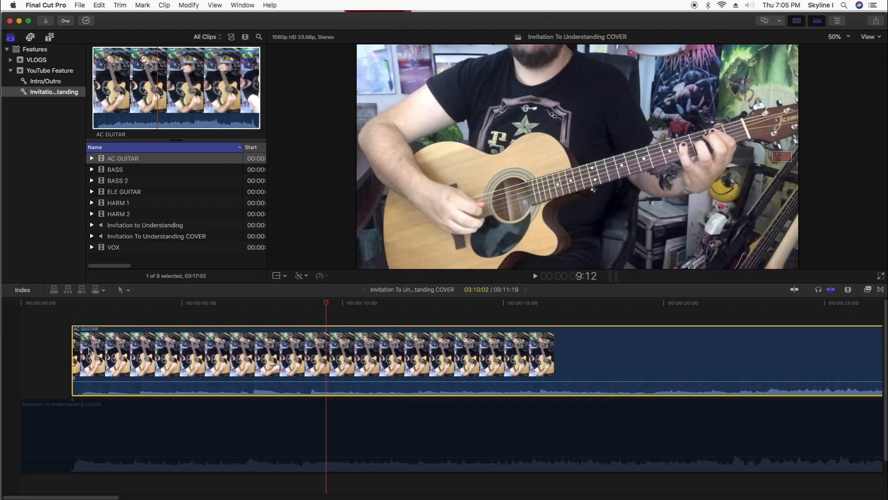
left_click(118, 169)
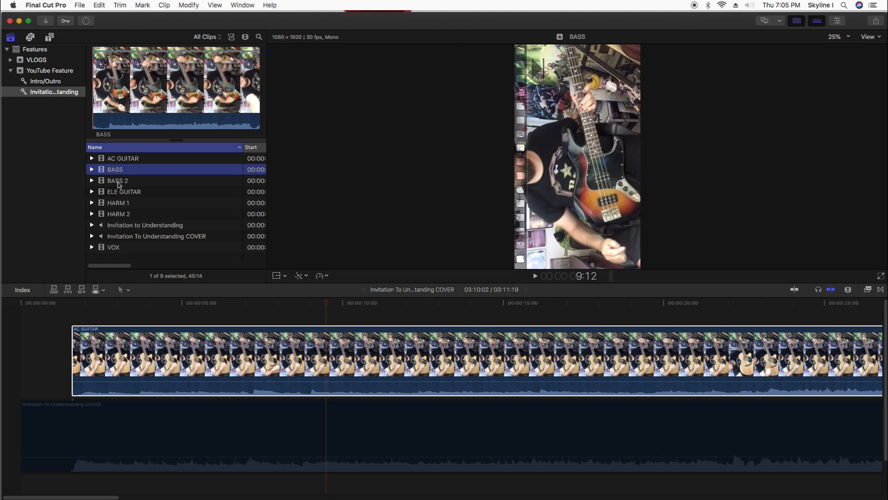
left_click(120, 192)
left_click(121, 203)
left_click(121, 213)
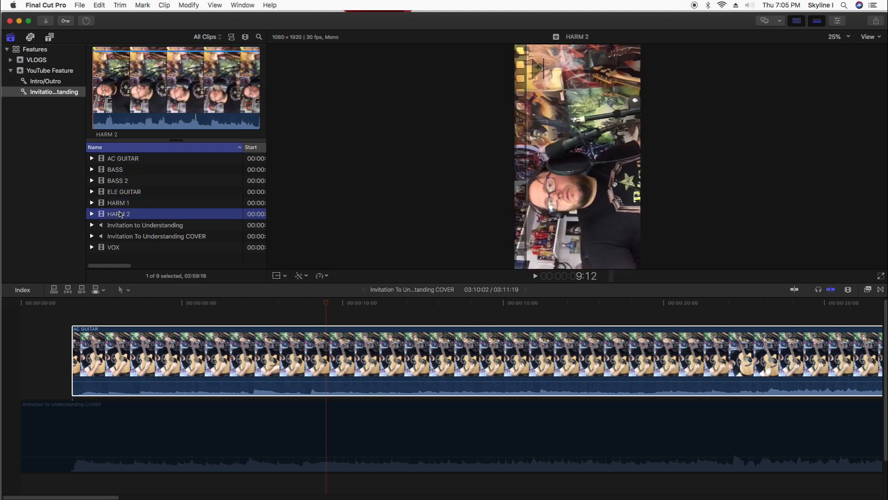
Re-enable the cover audio and, with AC GUITAR turned up against it, play both clips to check their sync.
left_click(47, 304)
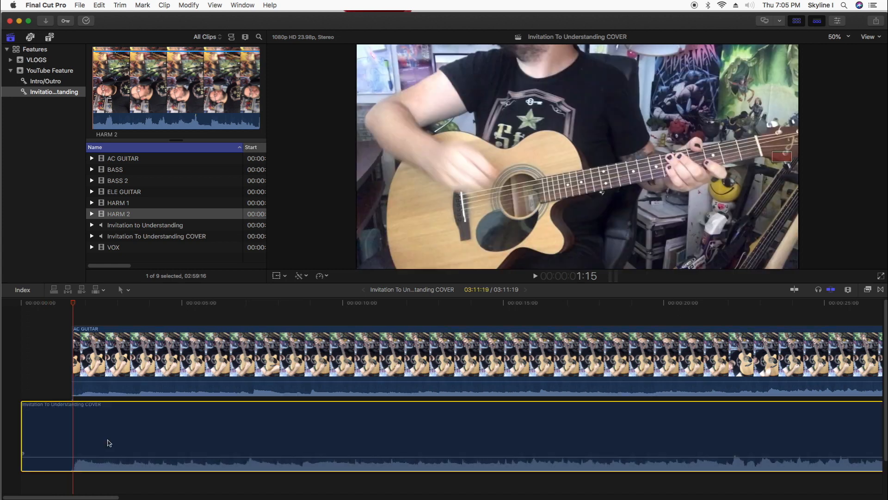
left_click(109, 442)
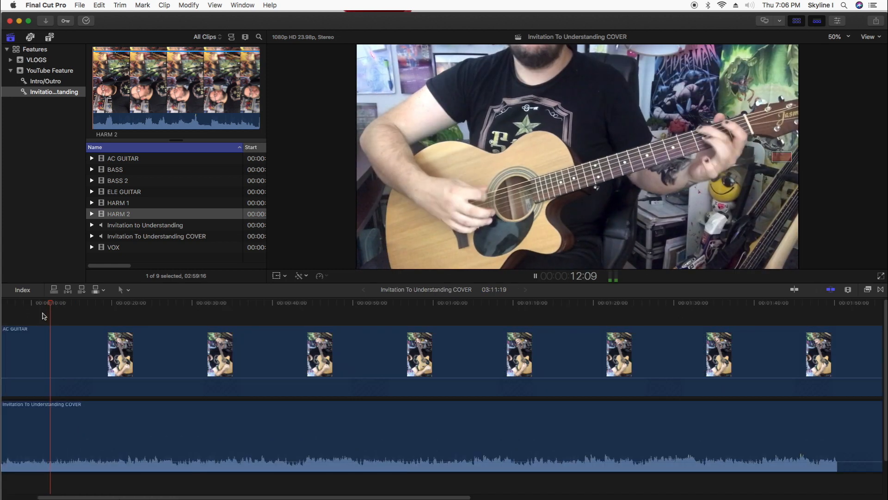
left_click_drag(101, 497, 99, 496)
left_click(29, 315)
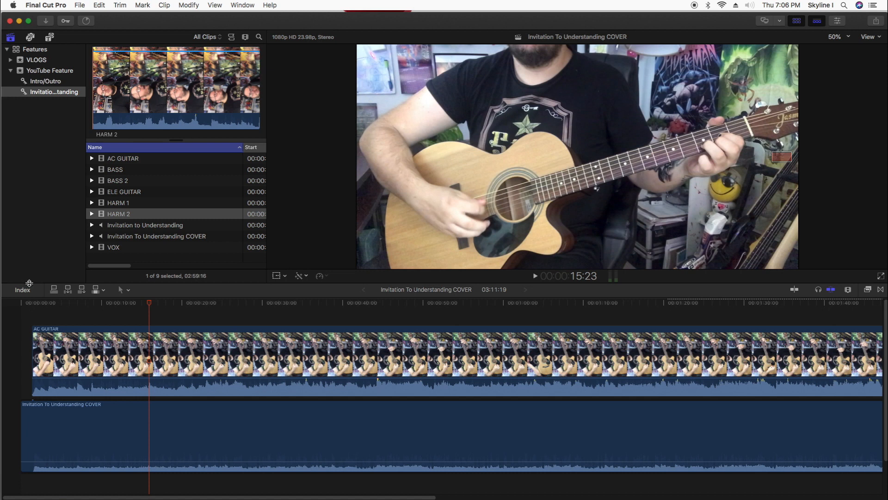
left_click(129, 181)
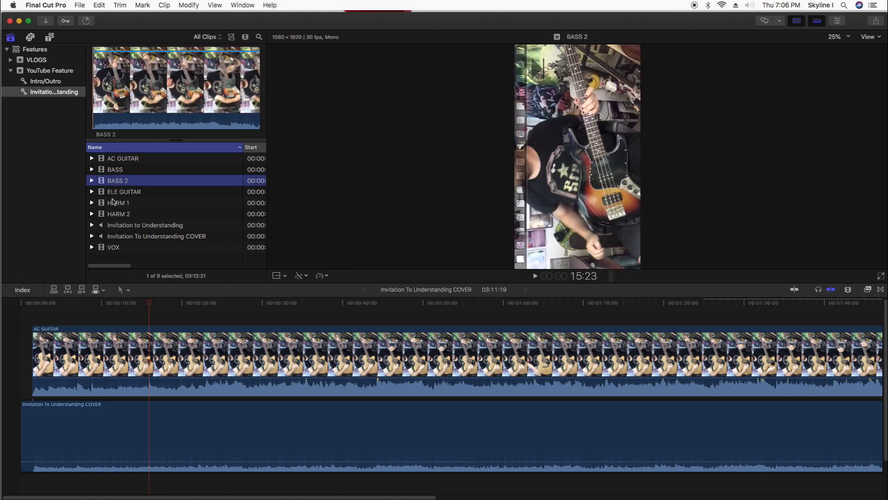
left_click(115, 194)
left_click(116, 203)
left_click(116, 215)
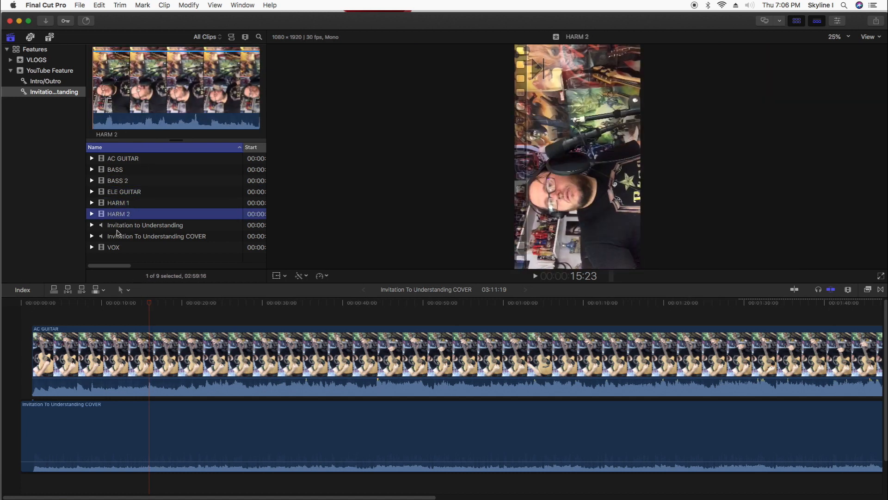
left_click(136, 159)
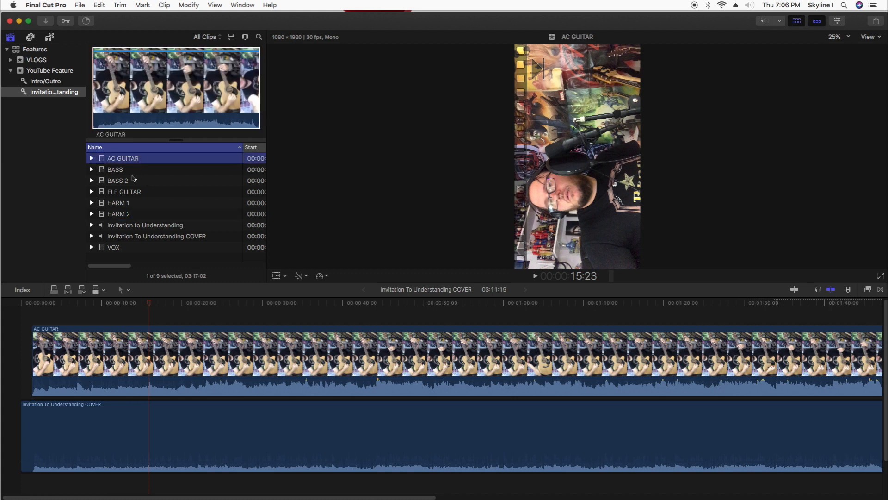
Connect the BASS clip above AC GUITAR, starting at about 8 seconds, and show its frame at 11:17.
left_click(124, 172)
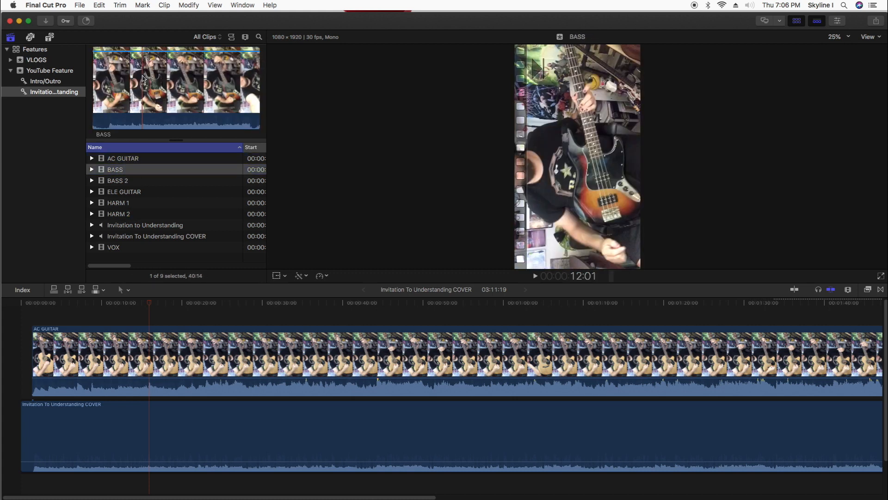
left_click_drag(150, 77, 131, 343)
left_click(115, 315)
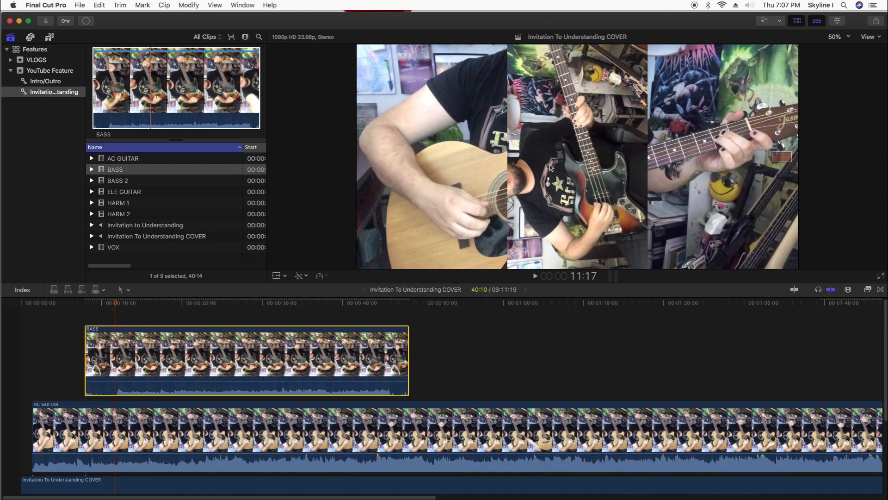
Copy the AC GUITAR clip's effects onto the BASS clip with Paste Effects and check the BASS audio settings.
left_click(146, 442)
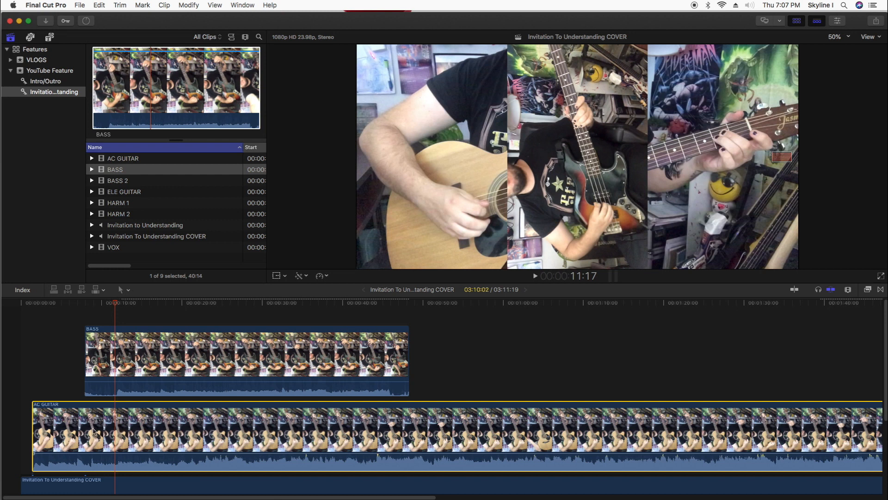
left_click(187, 363)
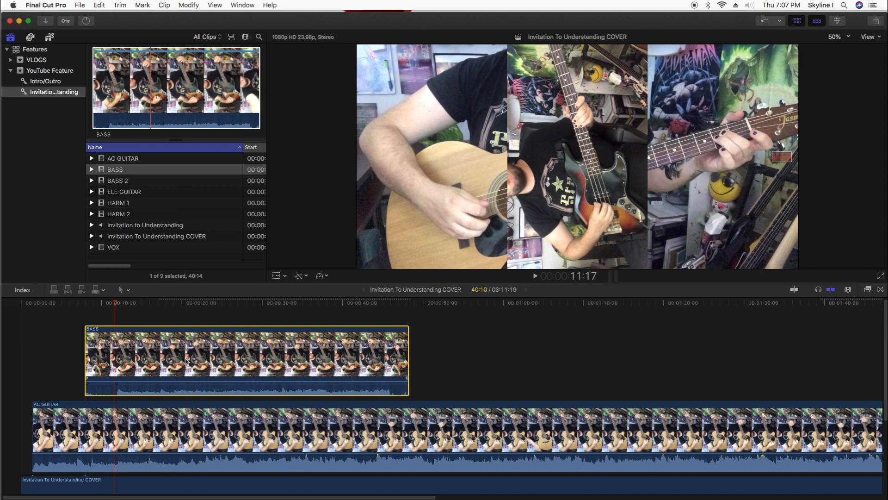
key("alt+super+v")
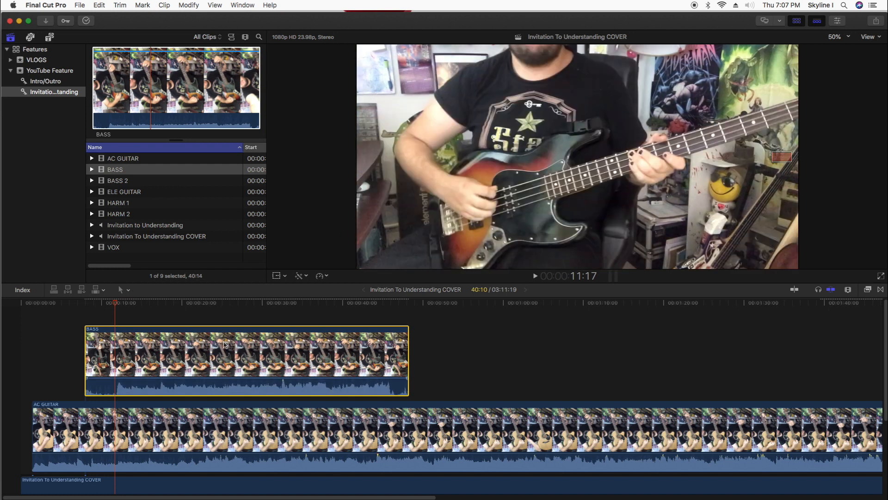
left_click(837, 22)
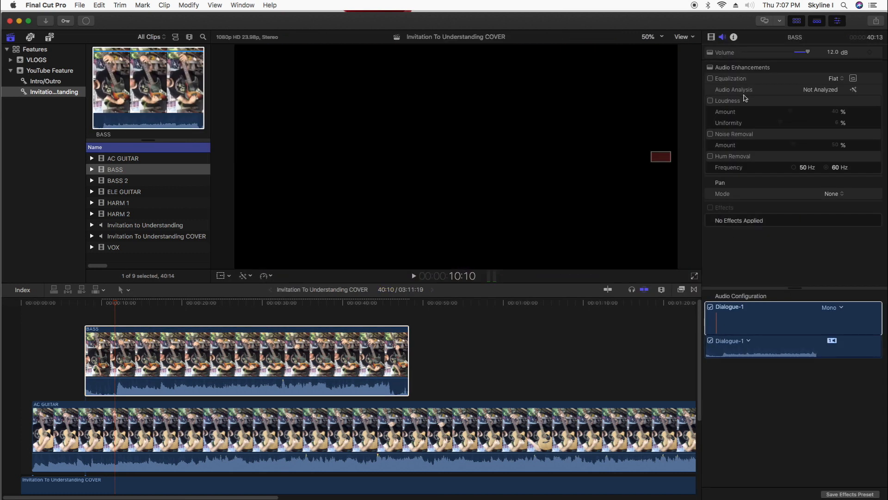
left_click(838, 22)
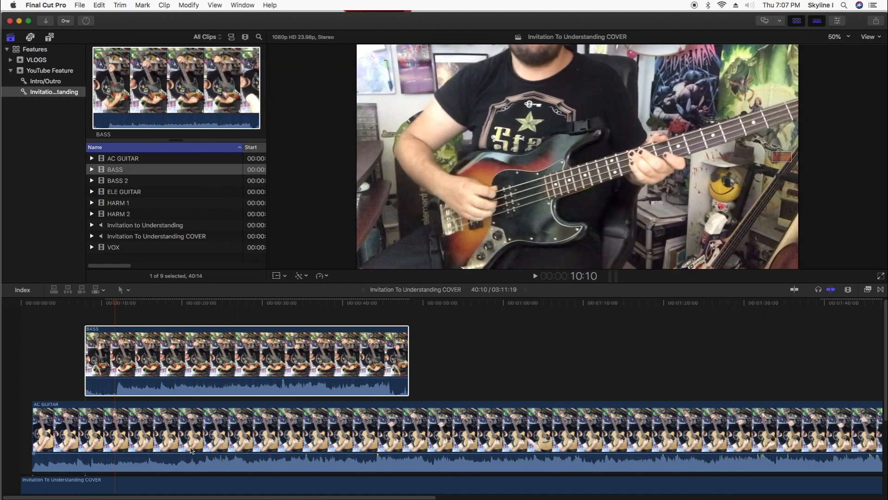
Silence AC GUITAR's audio, then replace the BASS clip with BASS 2, placed above AC GUITAR with matching start points.
left_click_drag(192, 454, 193, 482)
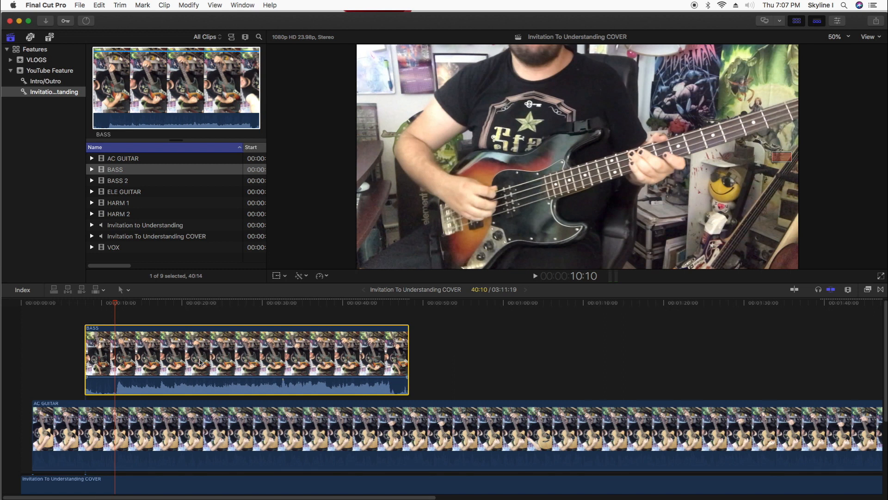
key("Delete")
left_click(130, 181)
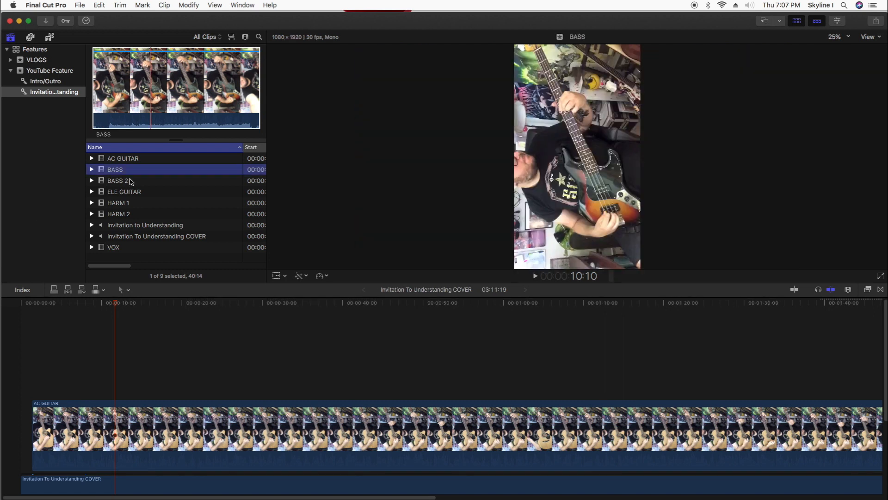
left_click_drag(131, 181, 126, 382)
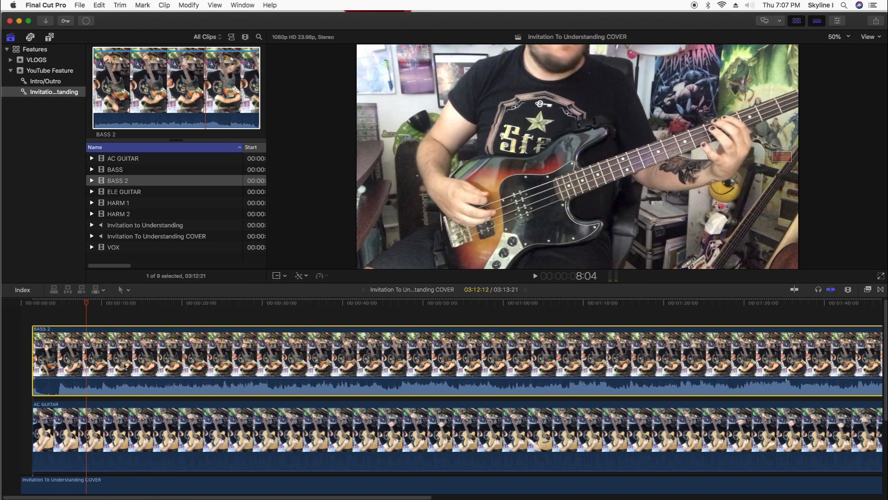
key("Delete")
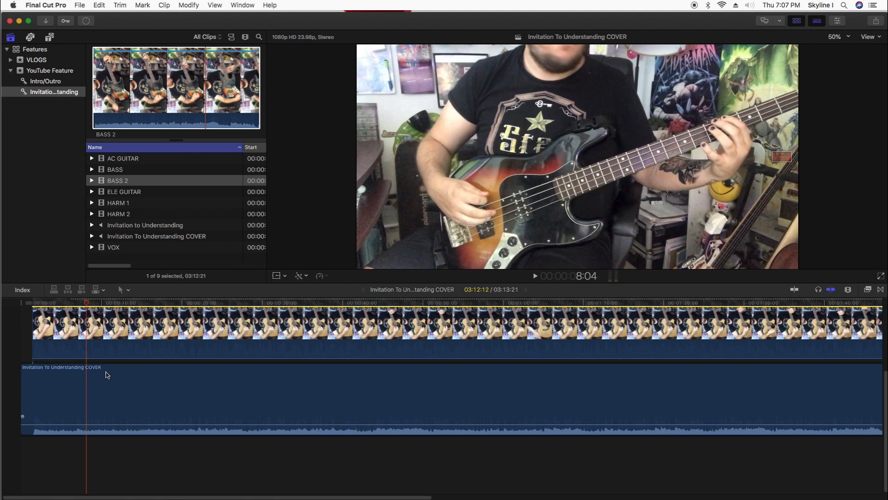
key("super+z")
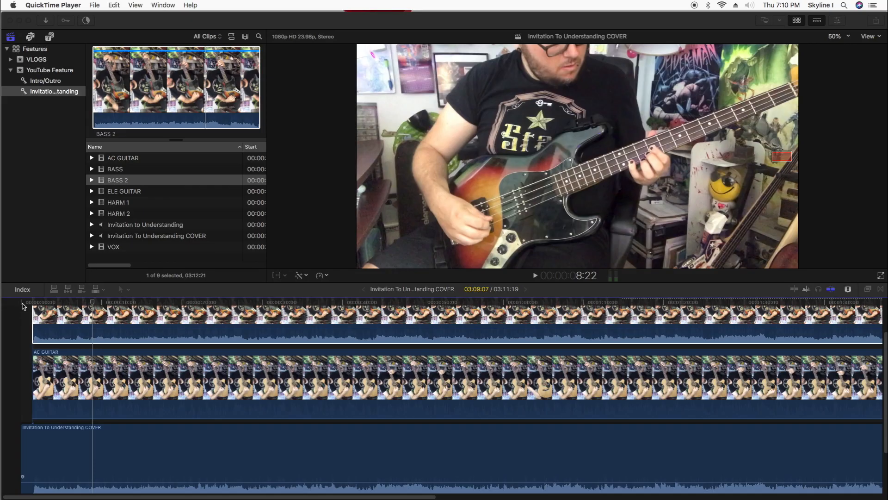
key("Delete")
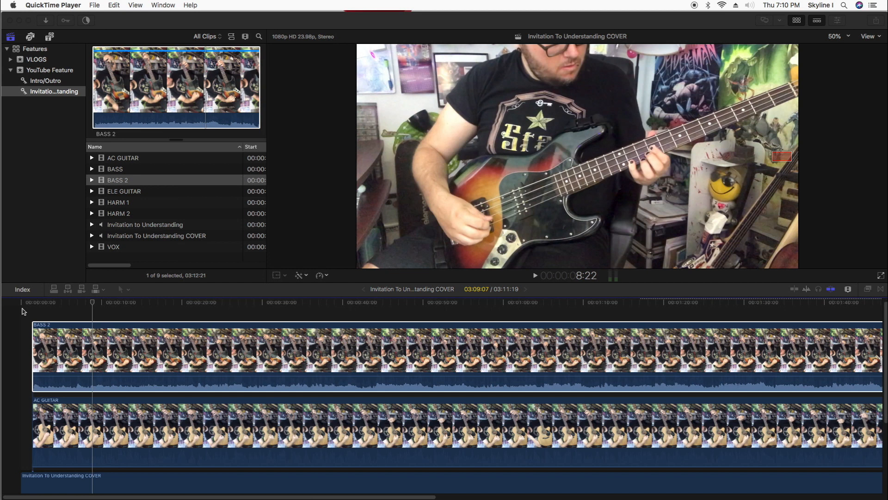
Play the opening seconds from the start of the project to check BASS 2's sync with the cover audio.
left_click(24, 320)
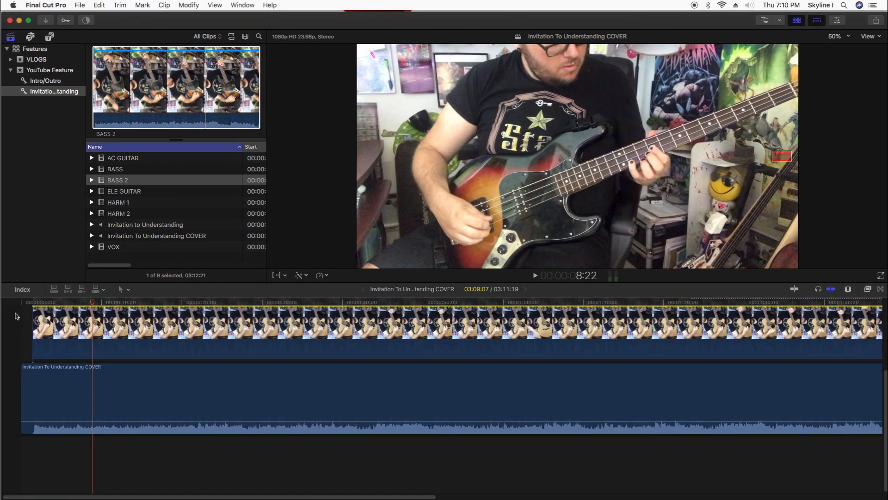
key("Home")
key("super+equal")
key("super+equal")
key("super+equal")
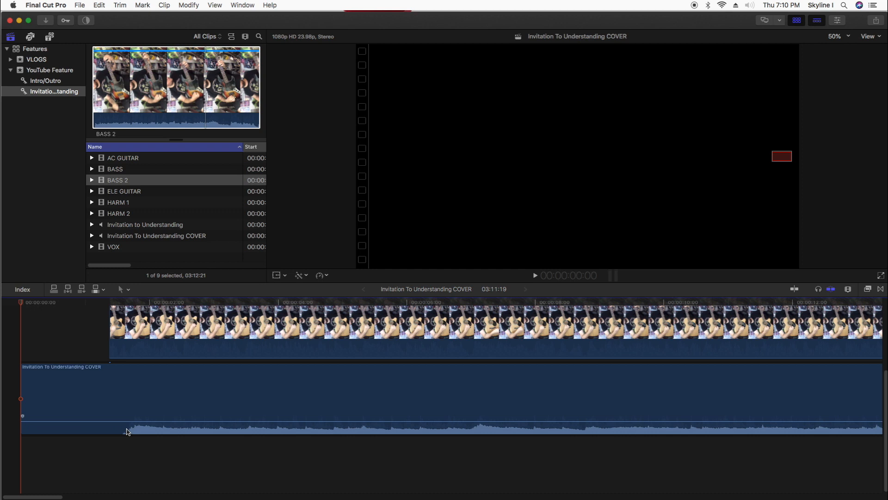
key("space")
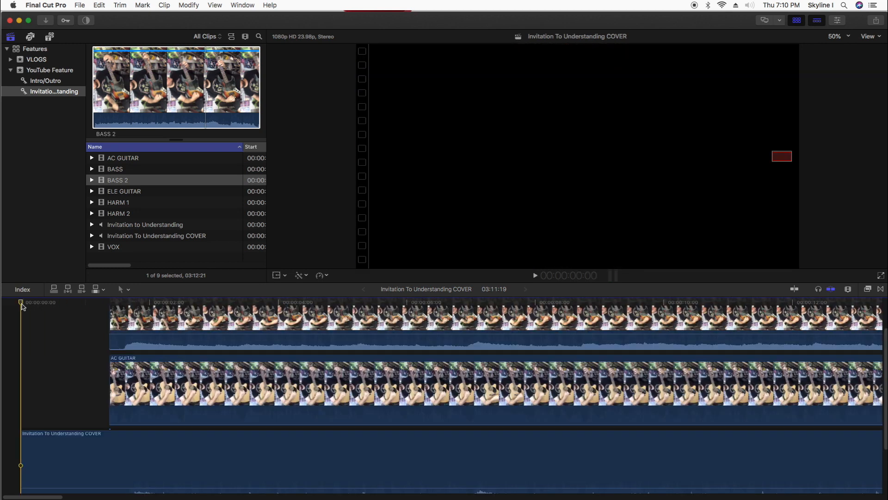
key("space")
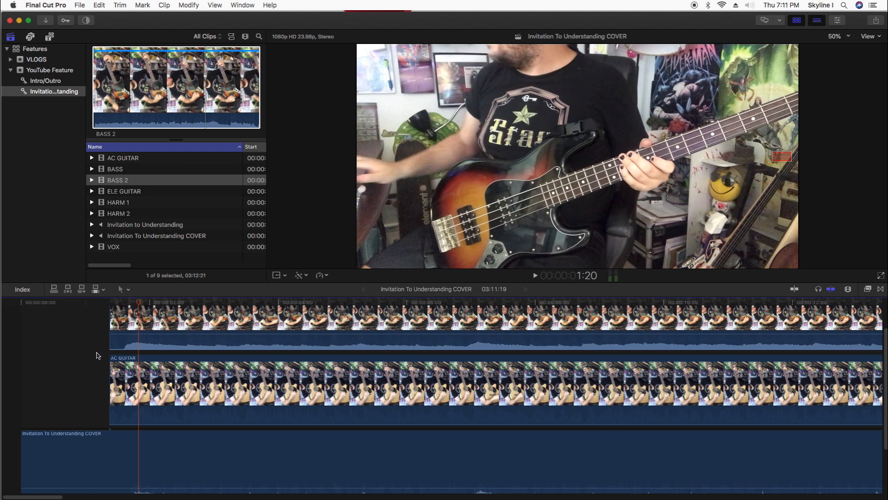
Move the BASS 2 clip slightly later to line its waveform up with the start of the cover audio's waveform.
scroll(104, 359, "down", 3)
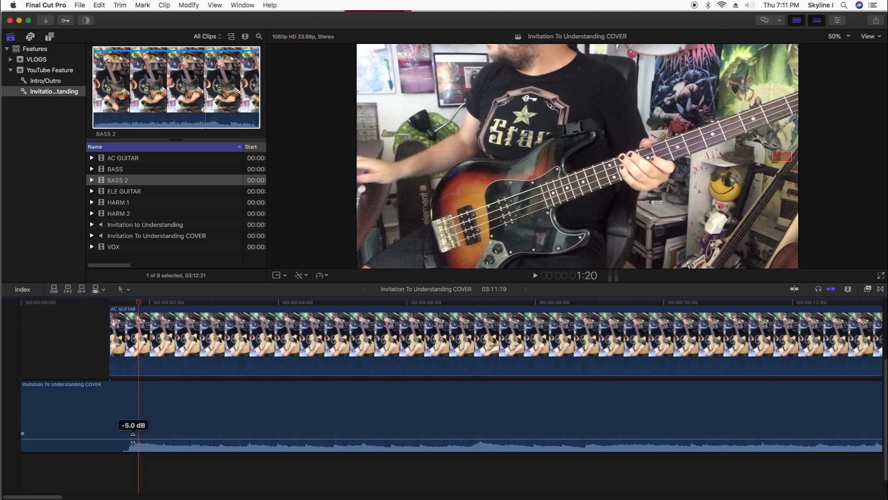
left_click(103, 306)
scroll(130, 347, "up", 5)
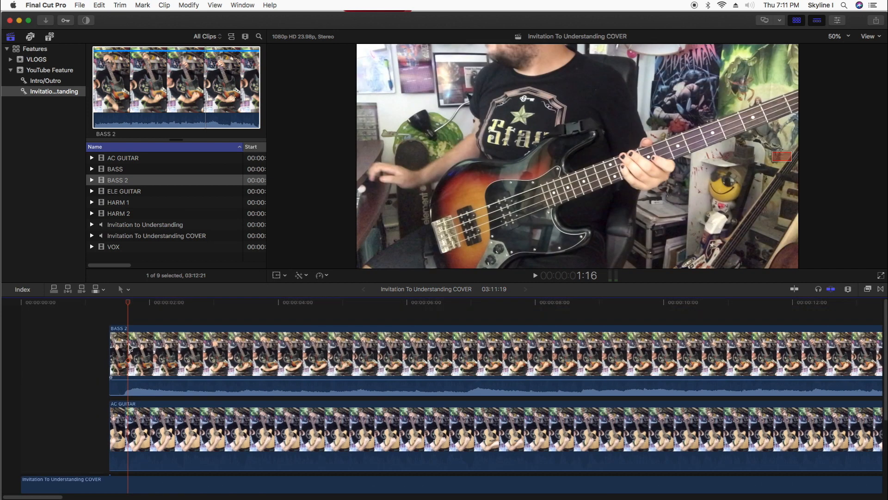
left_click_drag(130, 380, 151, 360)
Lower the cover audio to -11 dB and adjust BASS 2's volume against it to check their sync.
left_click_drag(124, 416, 124, 428)
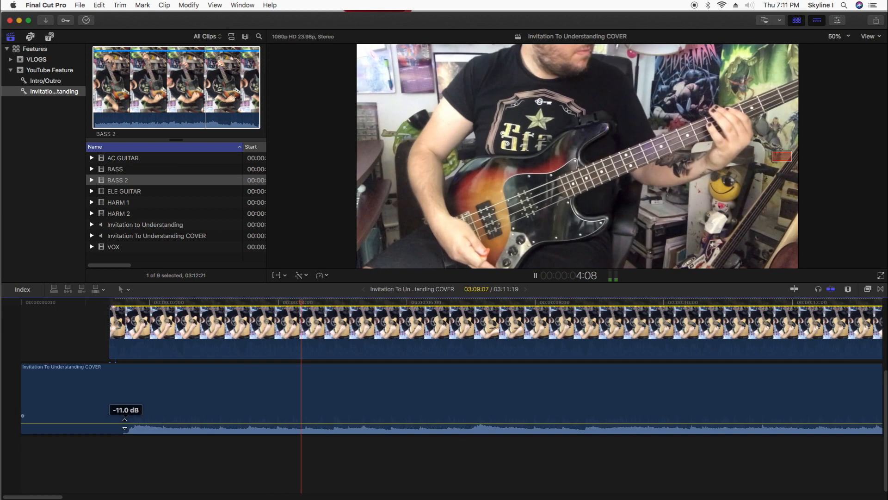
scroll(121, 409, "up", 6)
left_click_drag(133, 380, 133, 382)
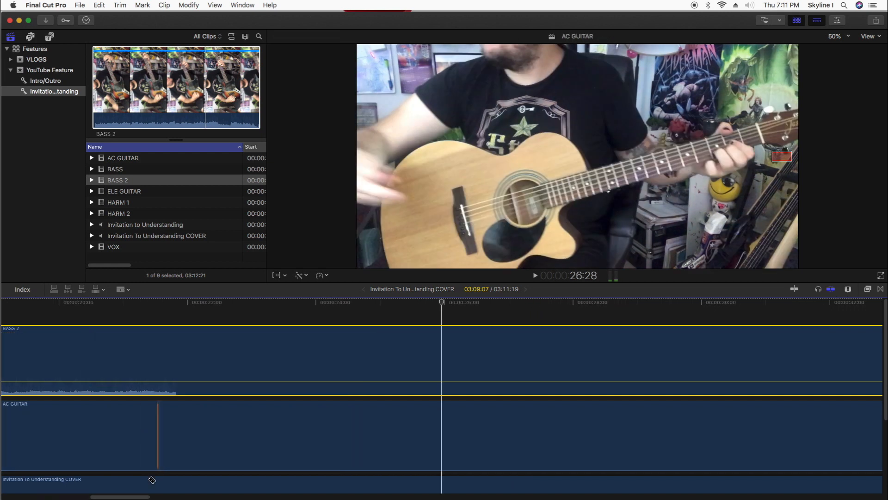
left_click_drag(131, 497, 124, 497)
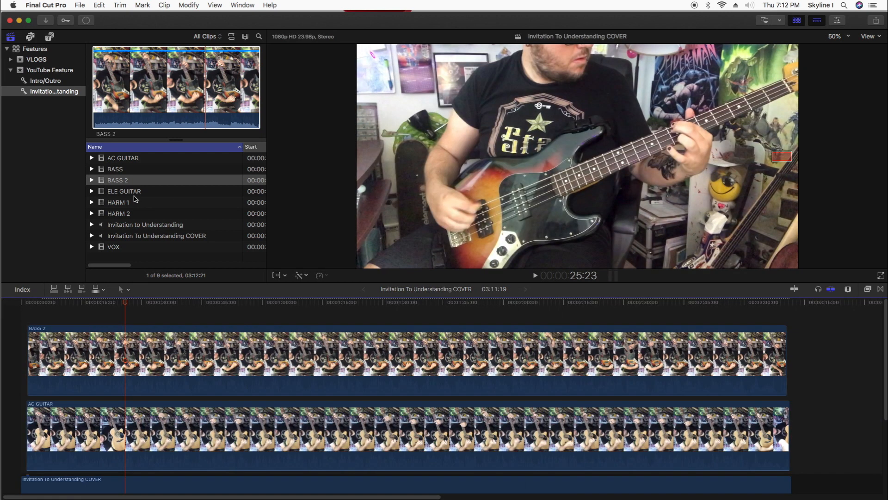
Connect the ELE GUITAR clip above BASS 2, starting at about 18 seconds.
left_click(135, 194)
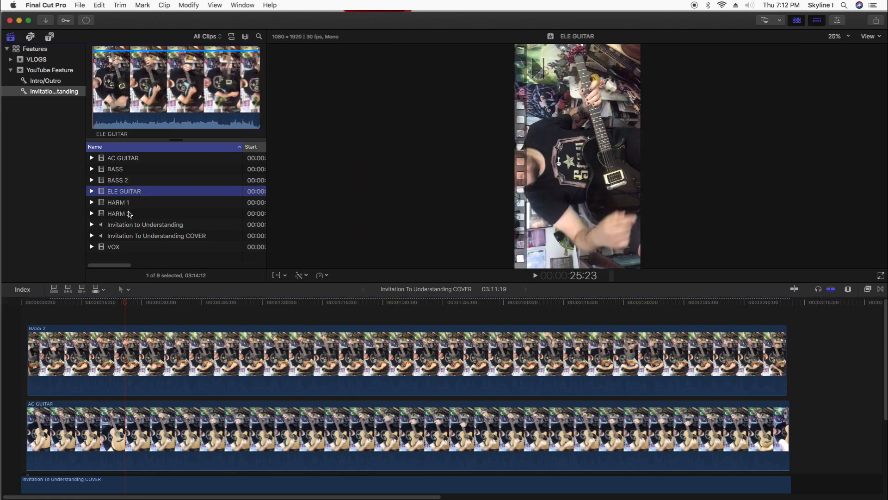
left_click(143, 102)
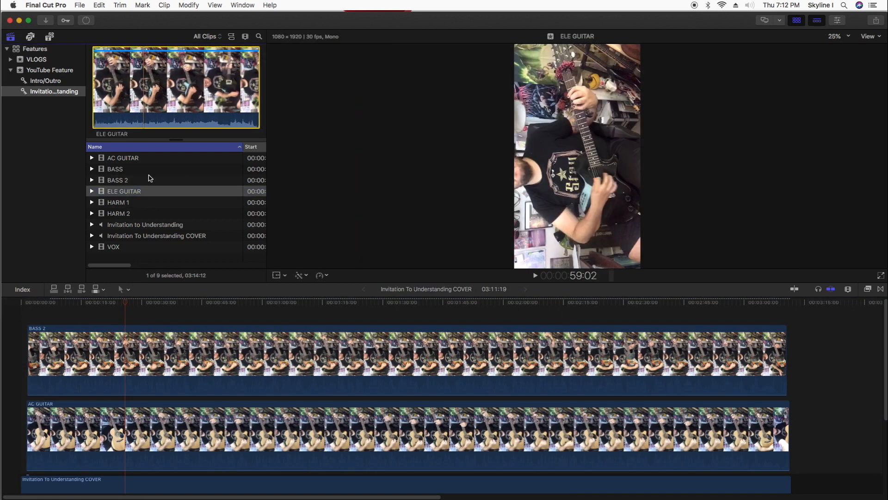
left_click_drag(155, 101, 95, 311)
Apply BASS 2's effects to the ELE GUITAR clip and move it earlier to start near the beginning of BASS 2.
left_click(111, 340)
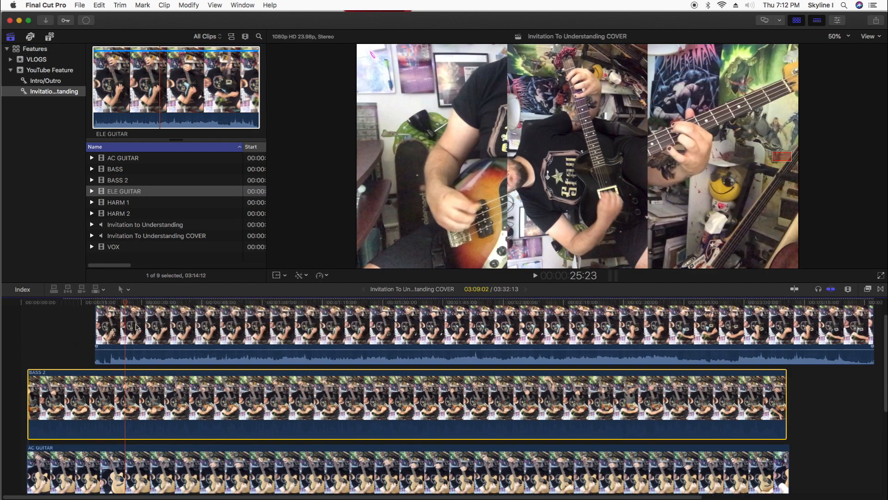
left_click(141, 330)
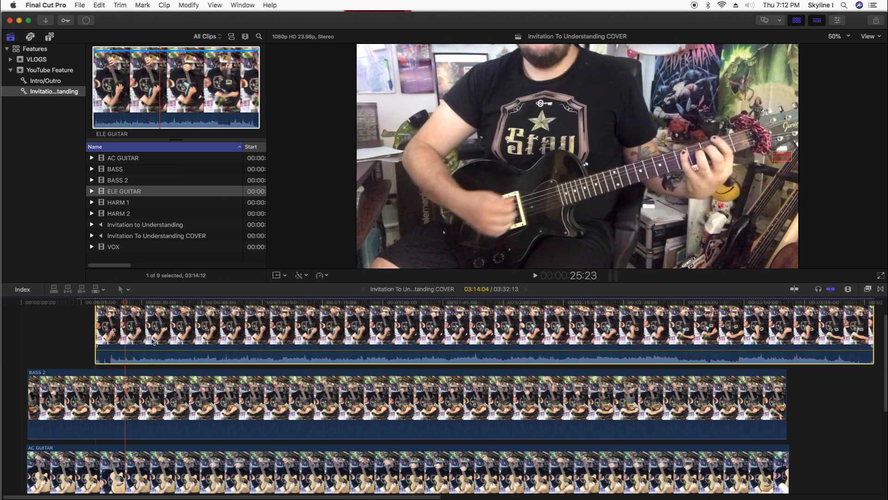
left_click_drag(175, 337, 108, 334)
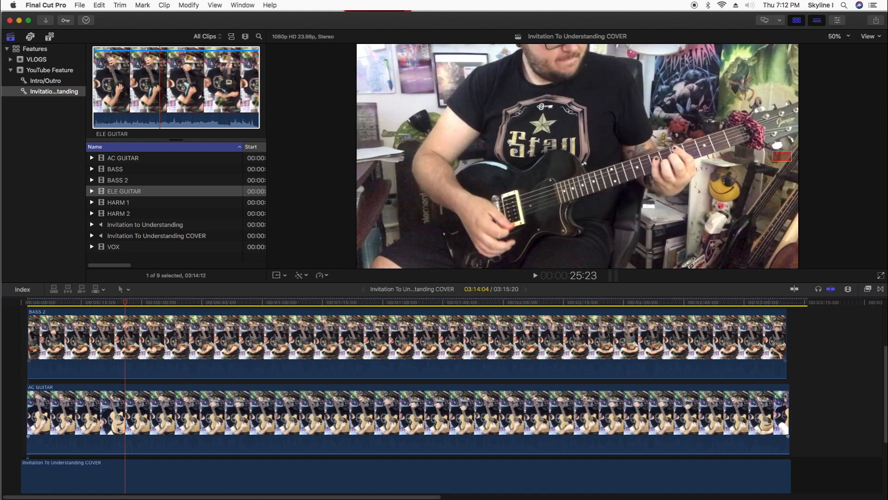
Set the volume of the Invitation To Understanding COVER audio to 0 dB.
scroll(76, 430, "down", 5)
left_click(82, 386)
left_click_drag(82, 424, 82, 419)
left_click(88, 420)
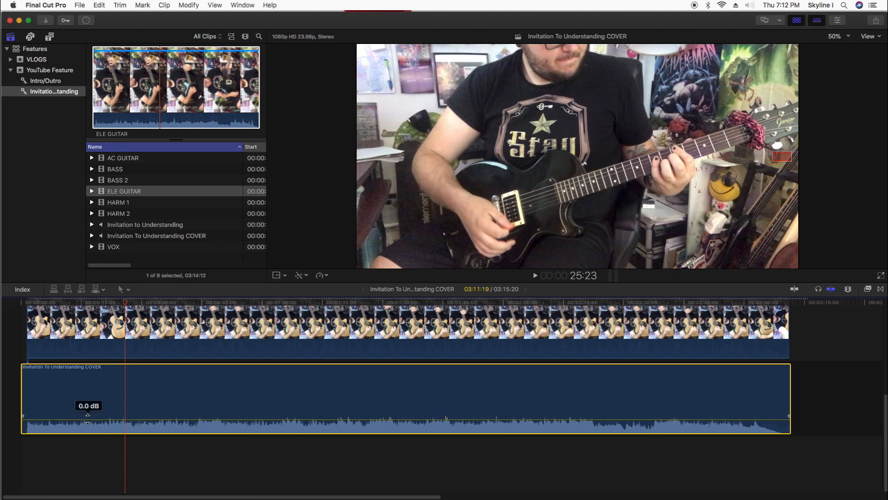
double_click(72, 397)
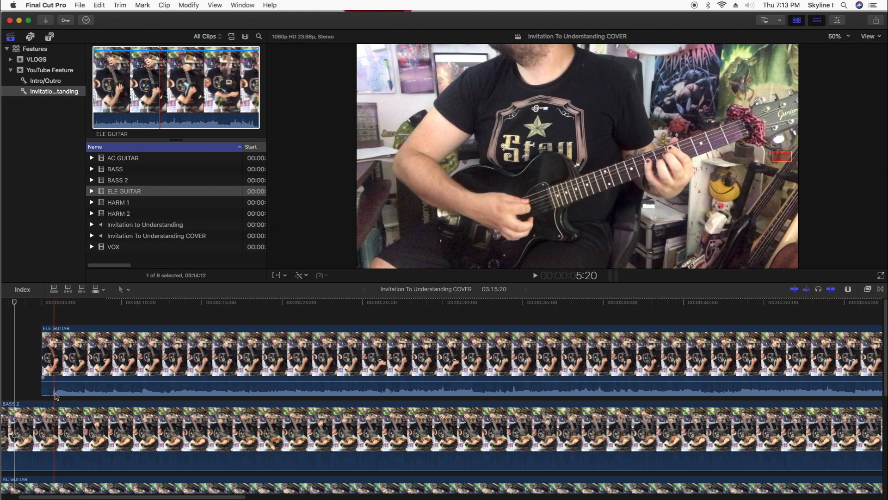
Move the ELE GUITAR clip about four seconds earlier so its first waveform peak meets the start of the cover audio.
scroll(85, 422, "down", 8)
scroll(85, 422, "left", 3)
left_click(56, 417)
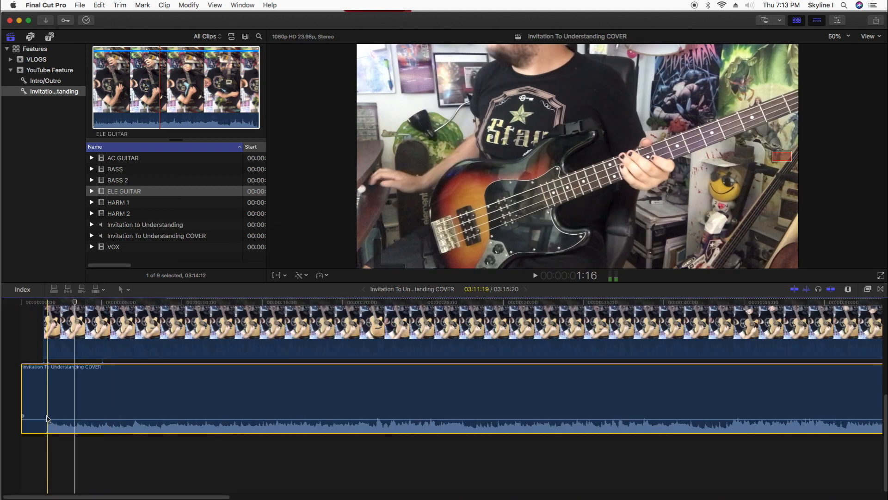
scroll(54, 407, "up", 5)
scroll(64, 379, "down", 8)
left_click(21, 302)
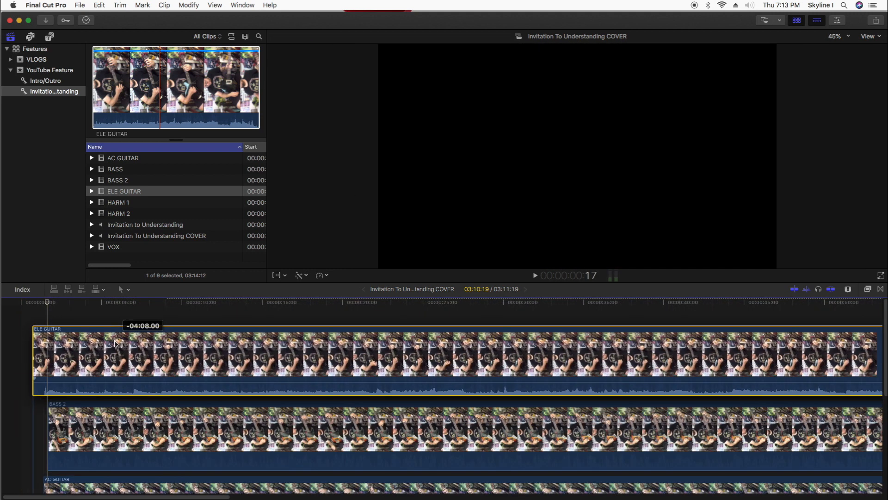
left_click_drag(115, 341, 118, 341)
Undo the last trim at the start of the ELE GUITAR clip.
key("super+equal")
key("super+equal")
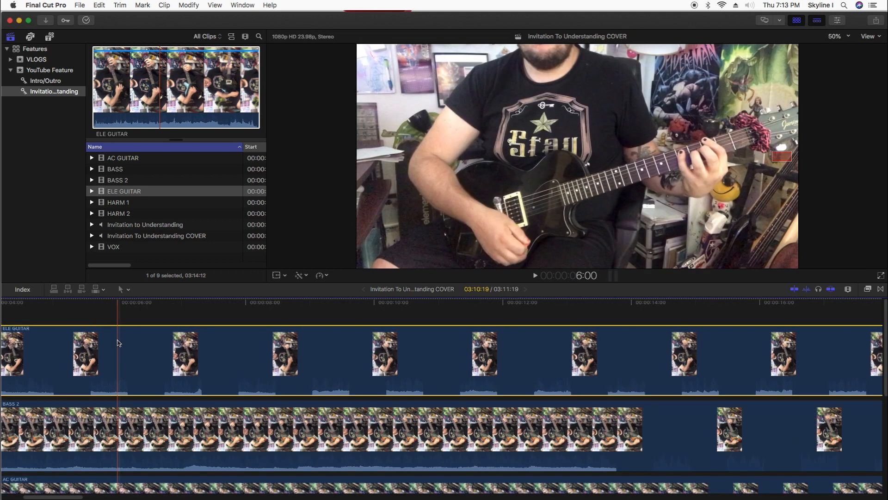
key("super+equal")
left_click_drag(51, 498, 26, 498)
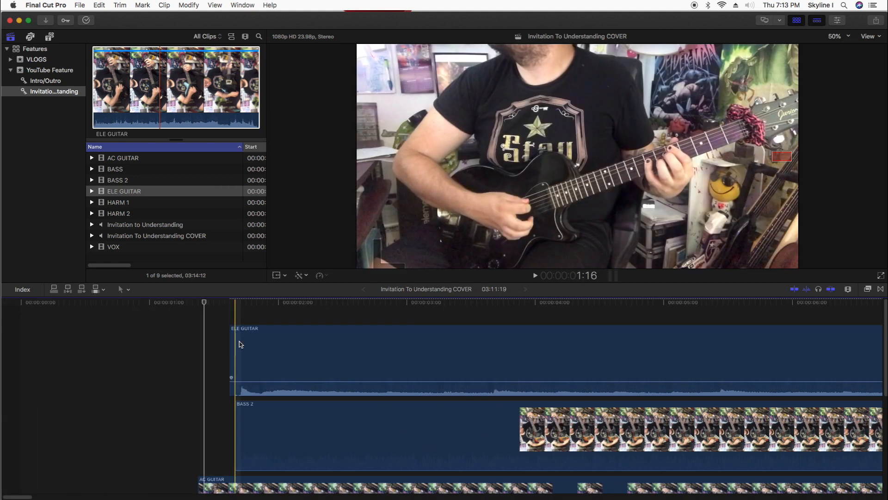
key("super+z")
key("super+z")
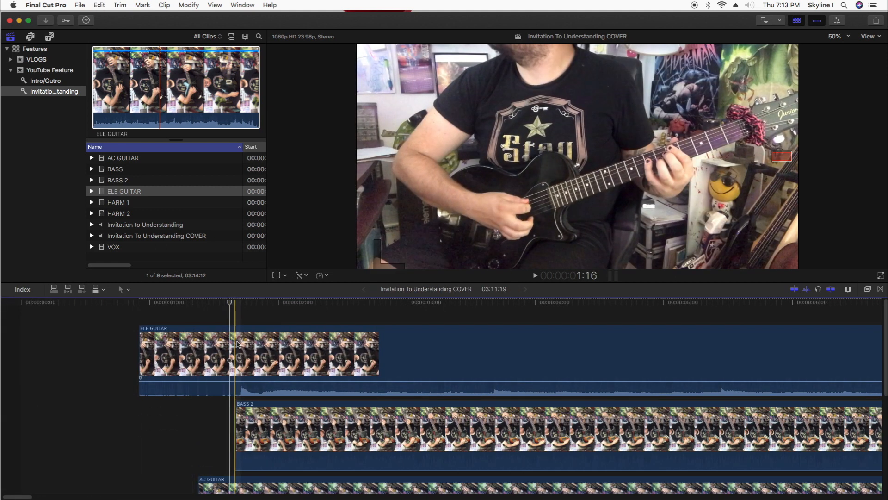
Cut the ELE GUITAR clip at 1:15 with the Blade tool and remove the short piece before the cut.
key("b")
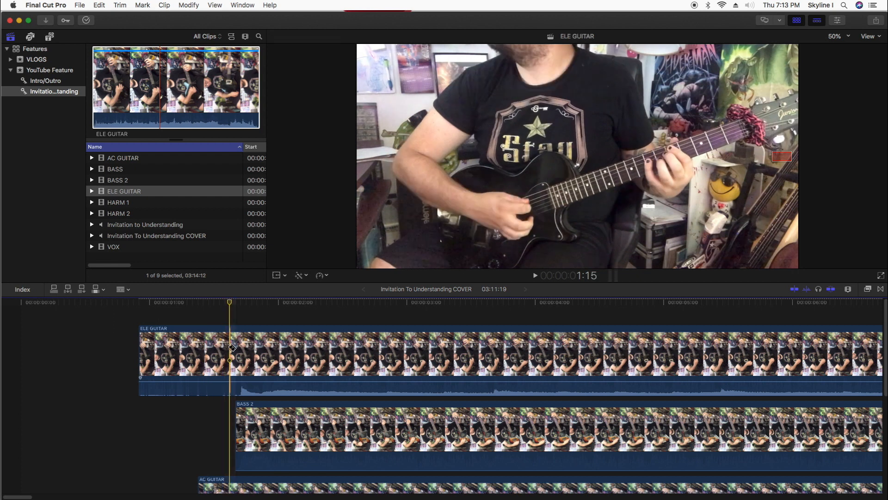
left_click(230, 347)
key("a")
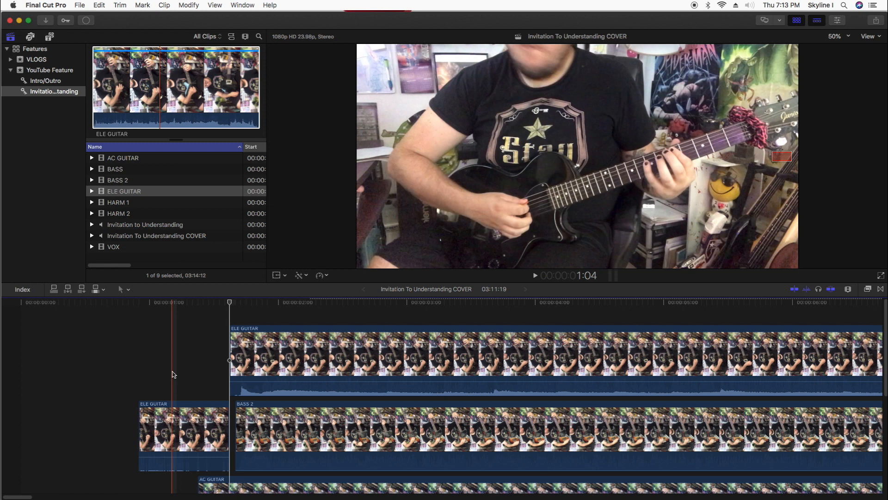
left_click(183, 421)
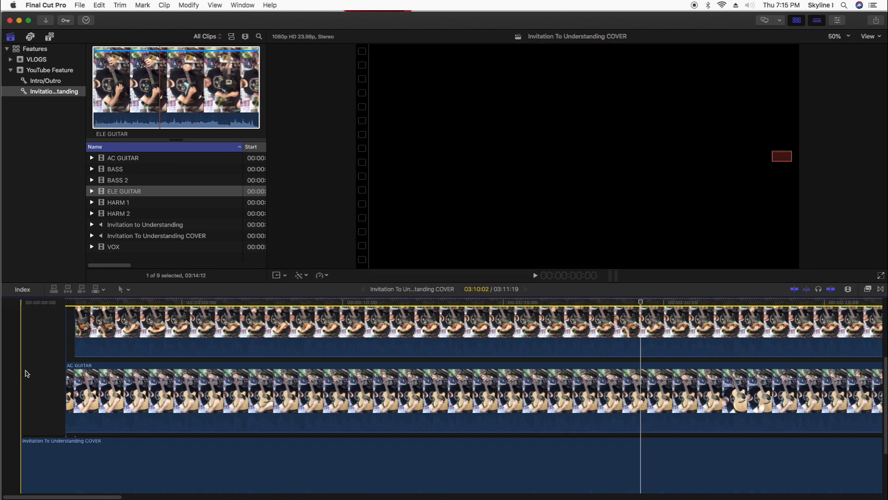
Look through the VOX, HARM 1 and HARM 2 vocal clips in the browser.
scroll(29, 374, "up", 5)
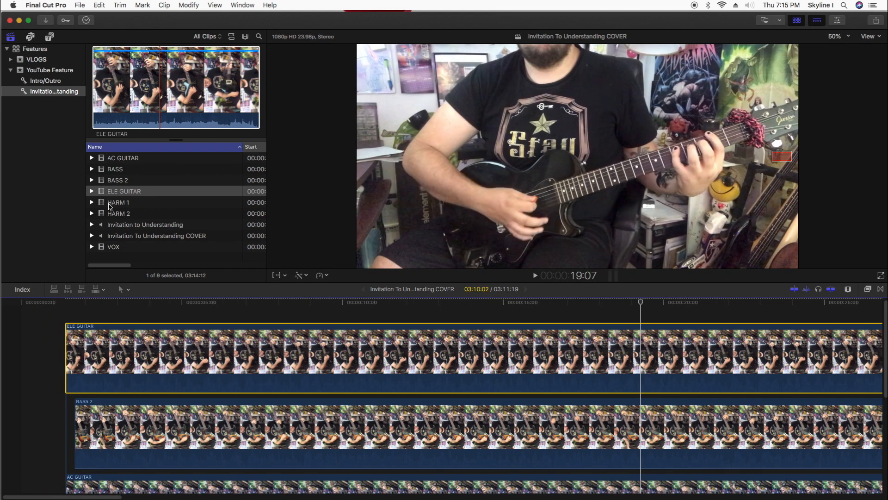
left_click(113, 246)
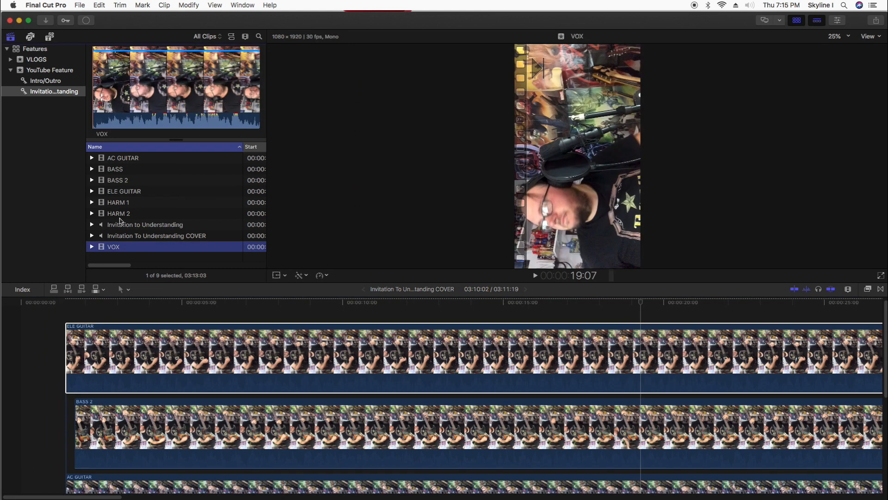
left_click(132, 202)
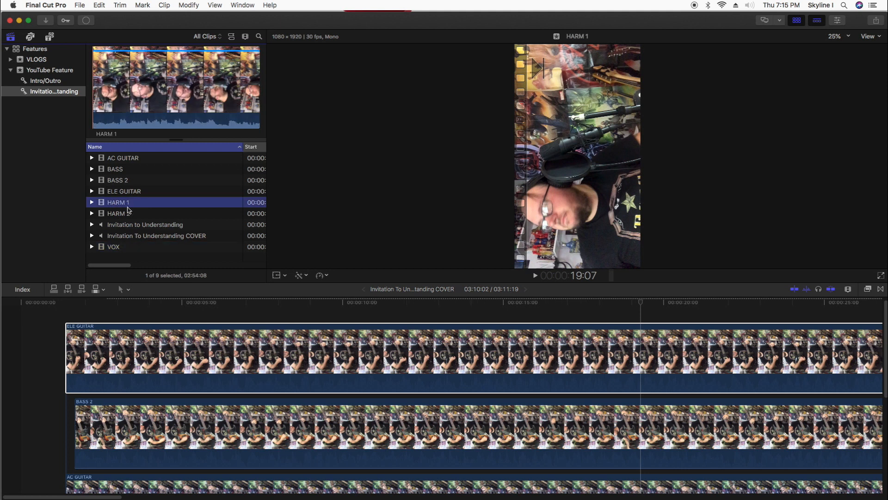
left_click(127, 214)
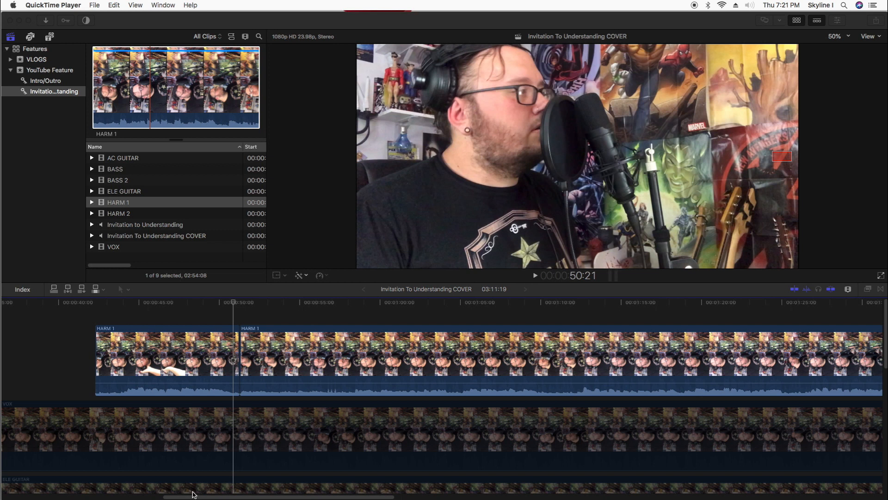
Look through the stacked timeline clips from HARM 1 down to the cover audio track and back.
left_click(57, 368)
key("super+minus")
key("super+minus")
key("super+minus")
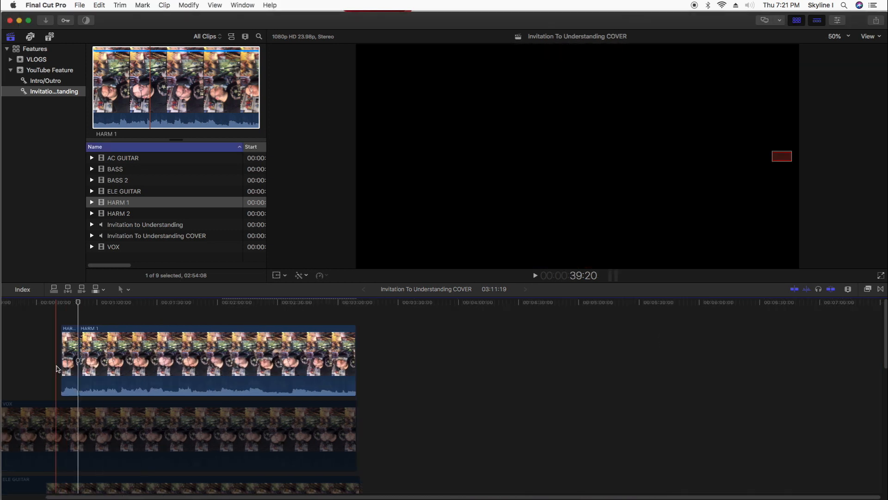
scroll(32, 370, "left", 3)
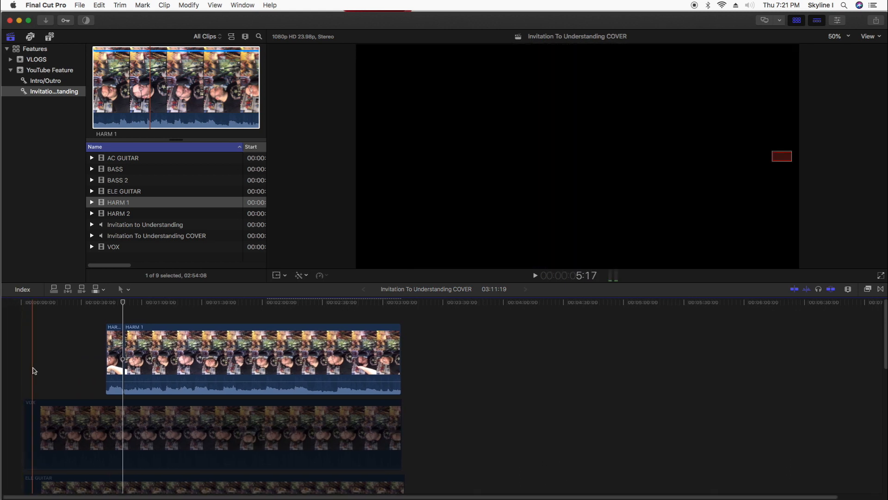
scroll(33, 370, "down", 5)
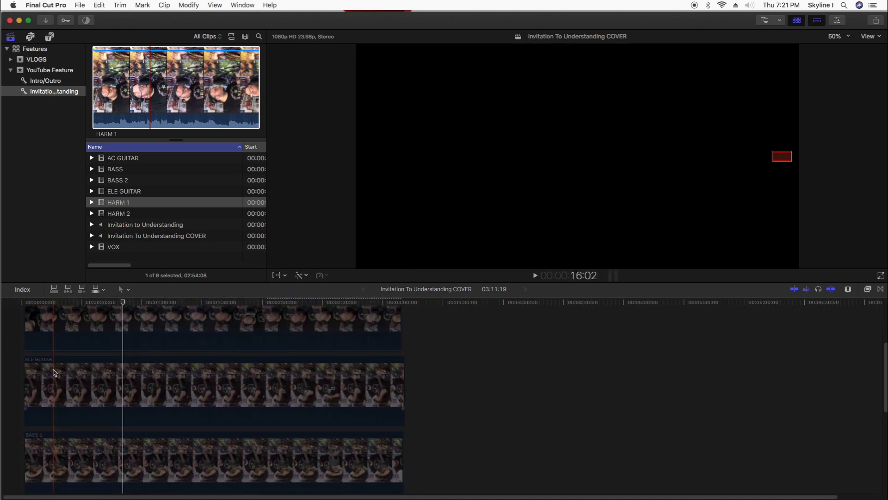
scroll(67, 416, "down", 3)
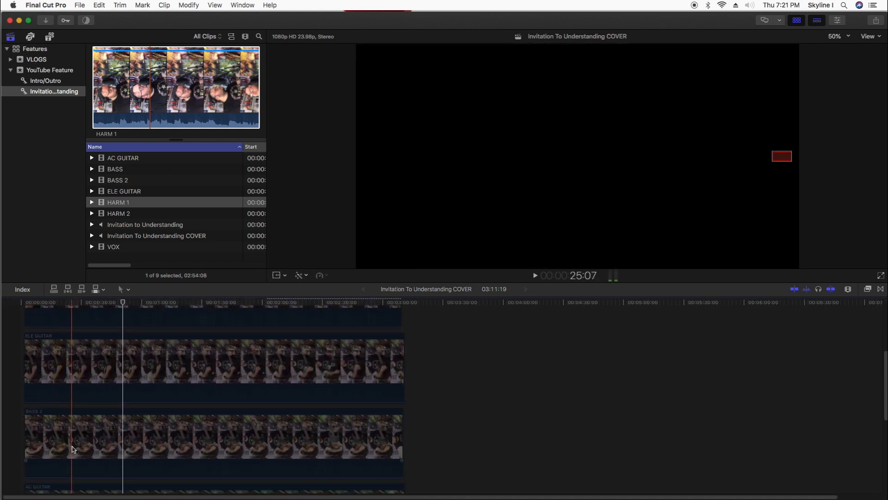
scroll(70, 453, "down", 5)
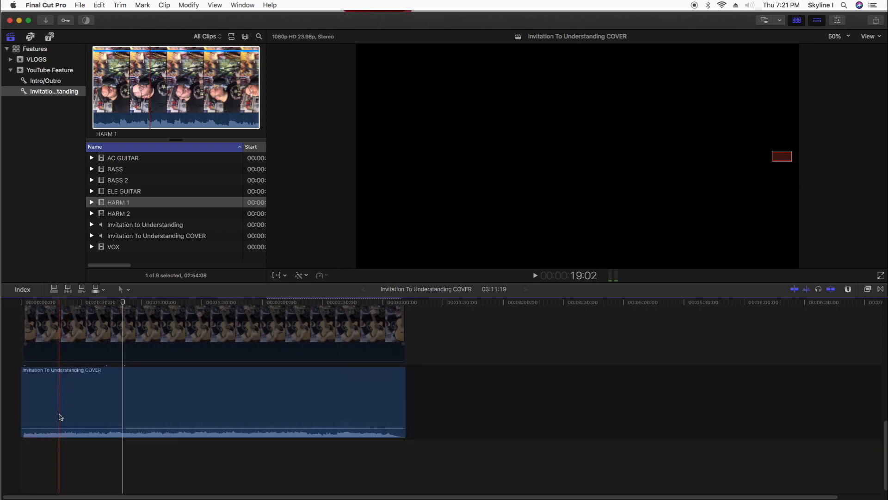
scroll(273, 415, "up", 5)
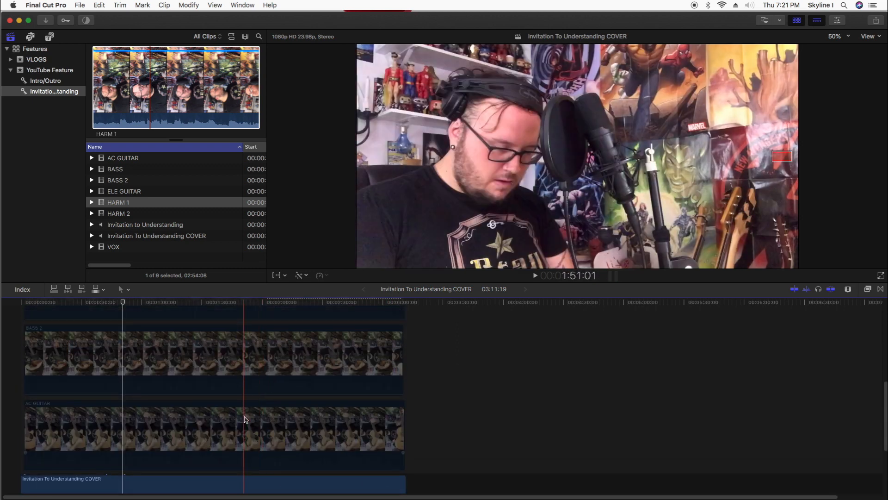
scroll(246, 420, "up", 3)
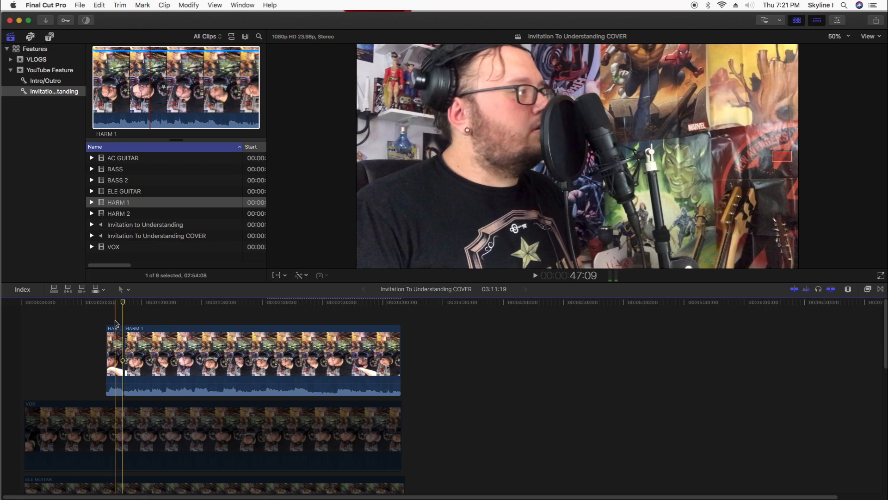
Split the second HARM 1 piece at about 0:58 and delete the quiet section before the cut.
left_click(109, 322)
key("super+equal")
key("super+equal")
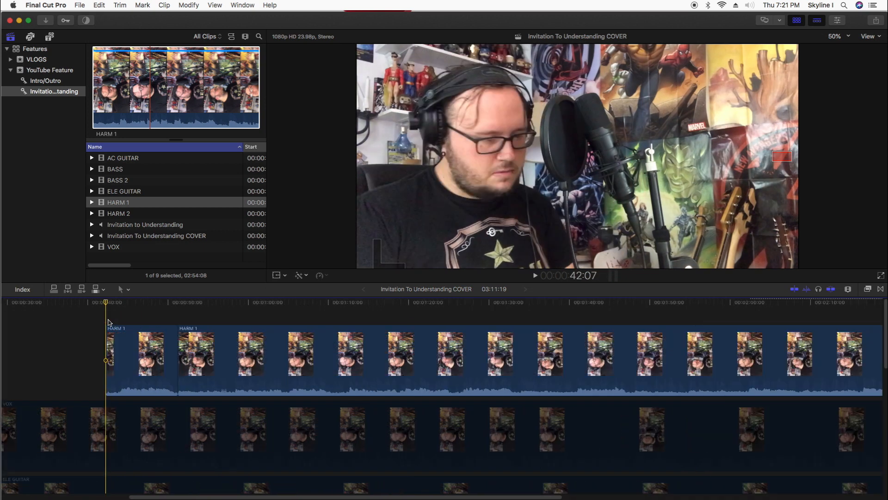
left_click(387, 319)
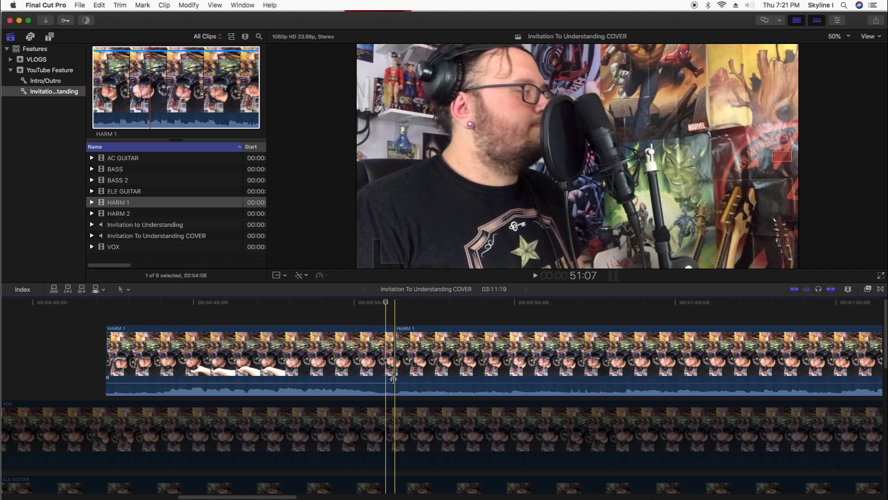
key("super+minus")
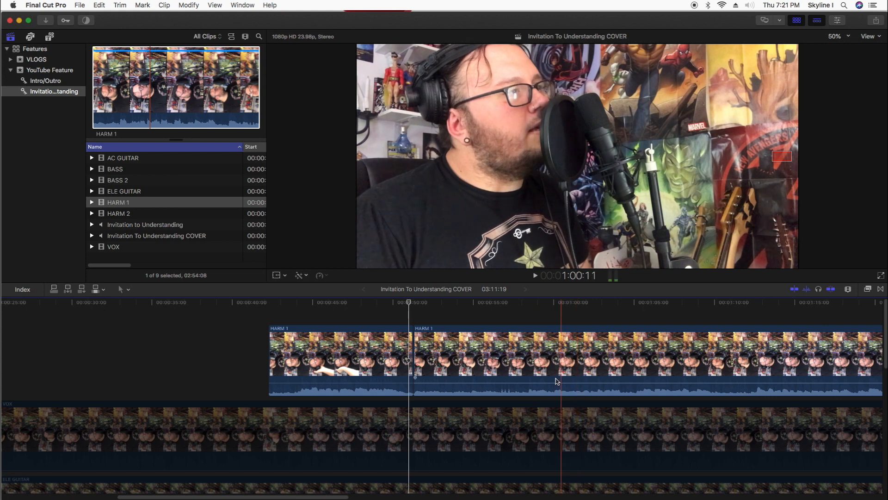
left_click(522, 375)
key("cmd+b")
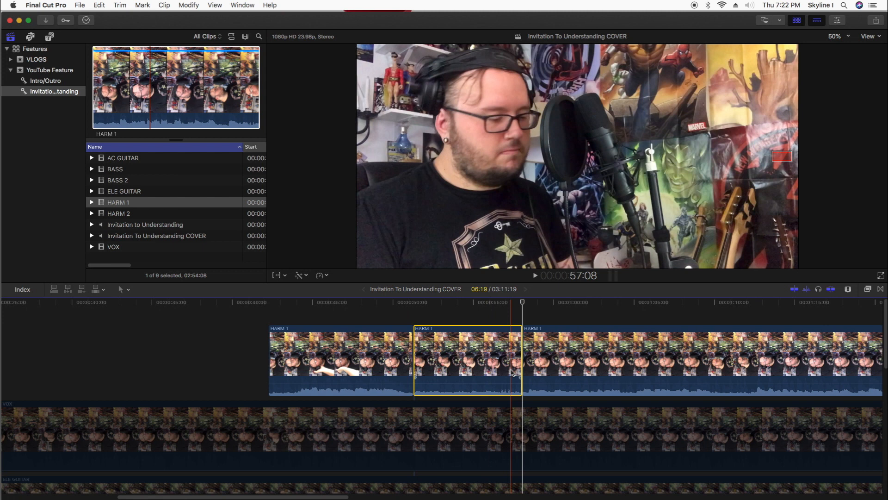
key("Delete")
Re-enable the VOX clip and select the first HARM 1 piece with the playhead parked at its start.
left_click(358, 370)
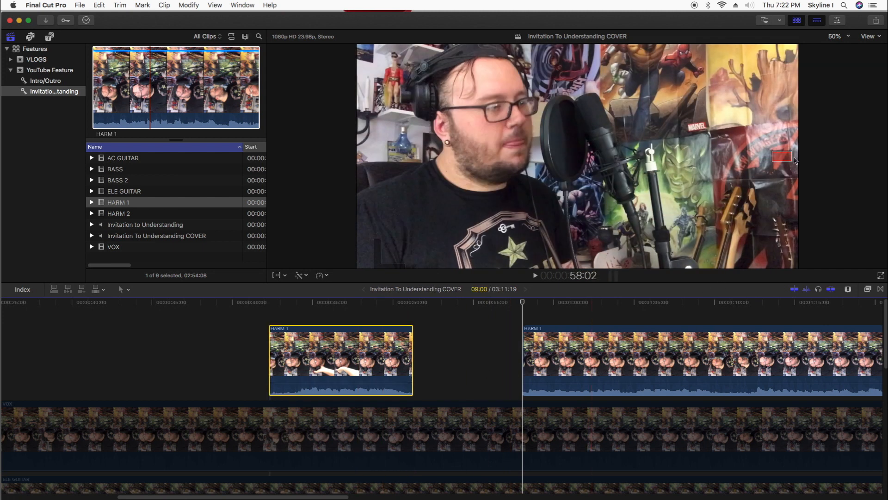
left_click(452, 416)
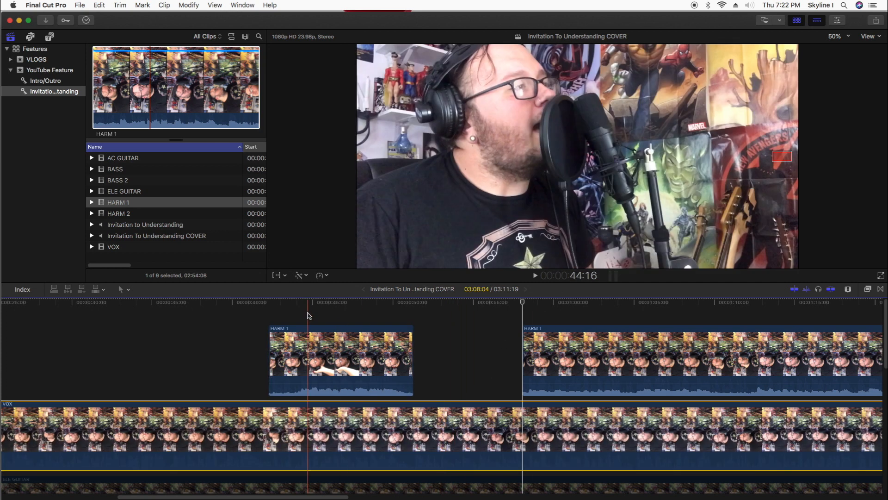
left_click(269, 320)
left_click(292, 376)
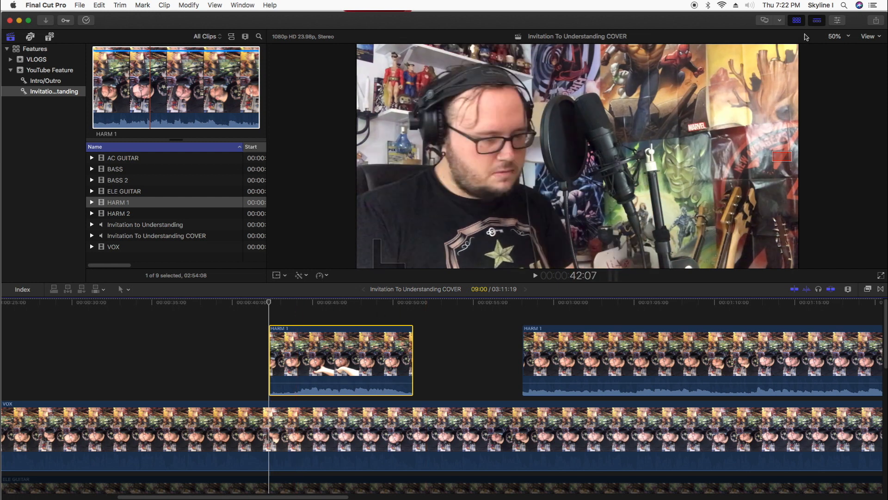
Apply the Cast video effect to both HARM 1 pieces and check it on the second piece.
left_click(868, 289)
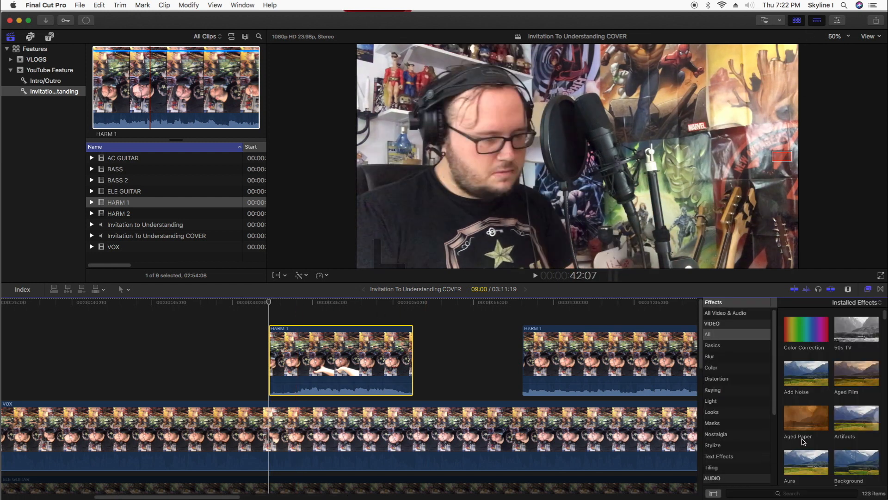
scroll(805, 390, "down", 5)
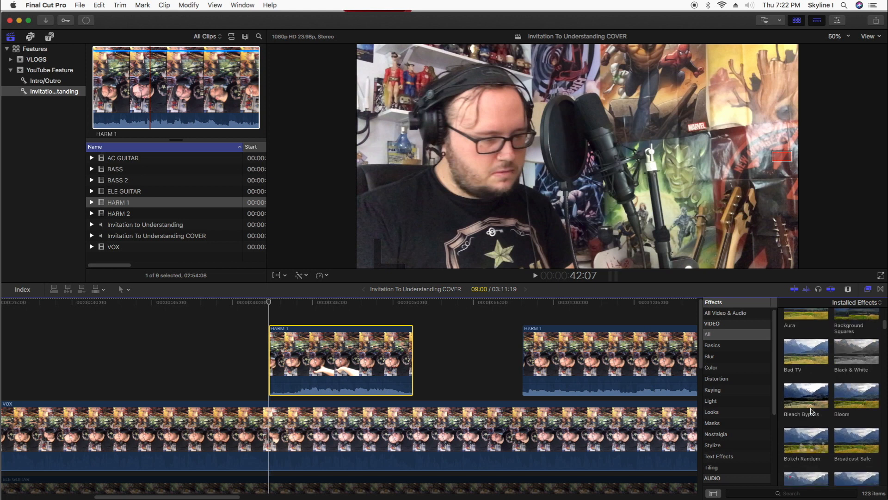
scroll(806, 393, "down", 2)
left_click(809, 396)
left_click_drag(808, 397, 343, 368)
left_click_drag(806, 392, 633, 368)
key("super+minus")
key("super+minus")
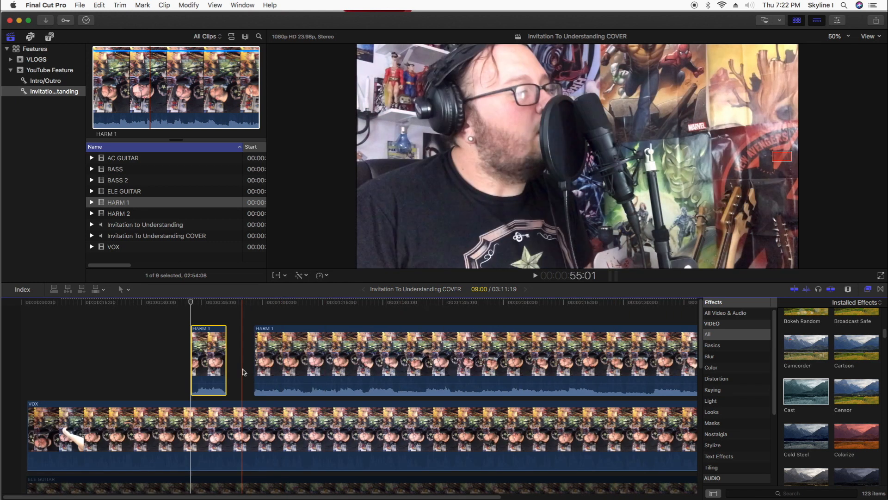
left_click(301, 322)
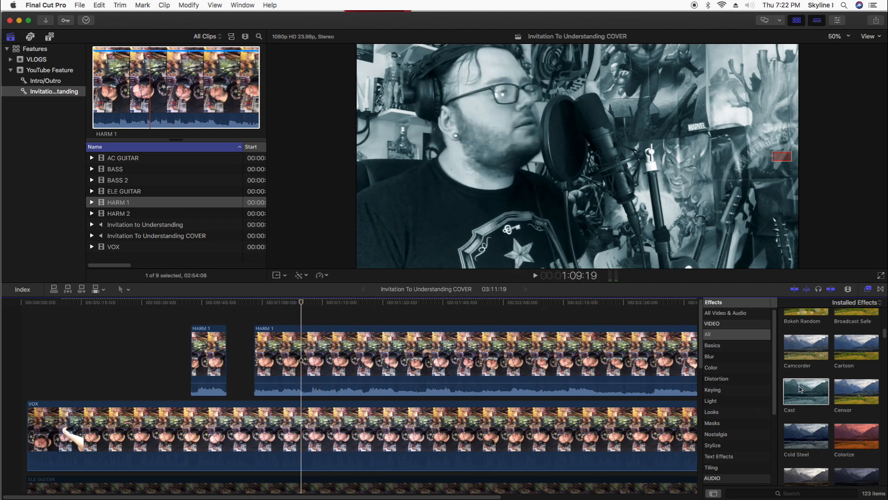
Transform the first HARM 1 piece to a smaller picture in the upper-right corner of the video frame.
key("b")
key("a")
left_click(209, 361)
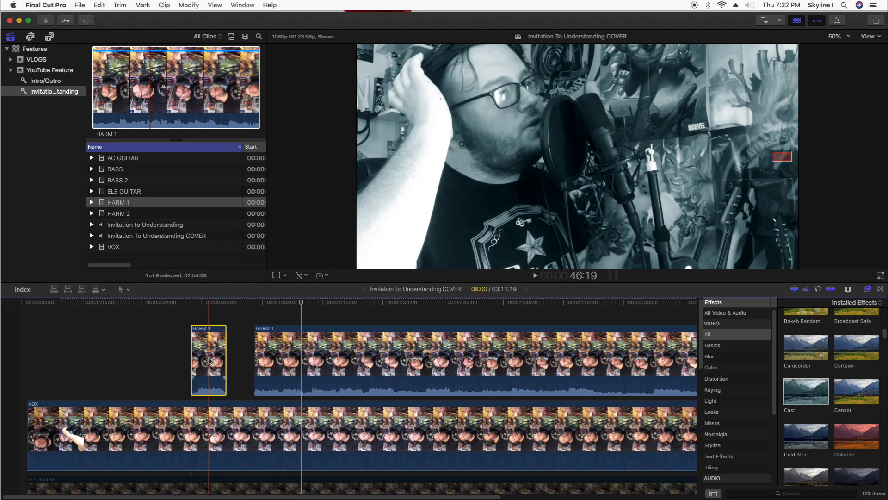
left_click(277, 275)
left_click_drag(367, 61, 651, 90)
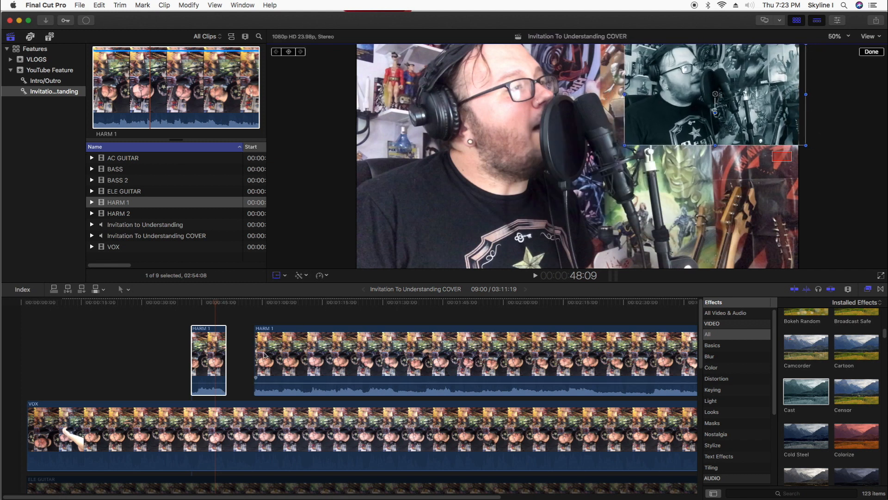
Give the second HARM 1 piece the same picture size and position as the first one.
left_click(198, 368)
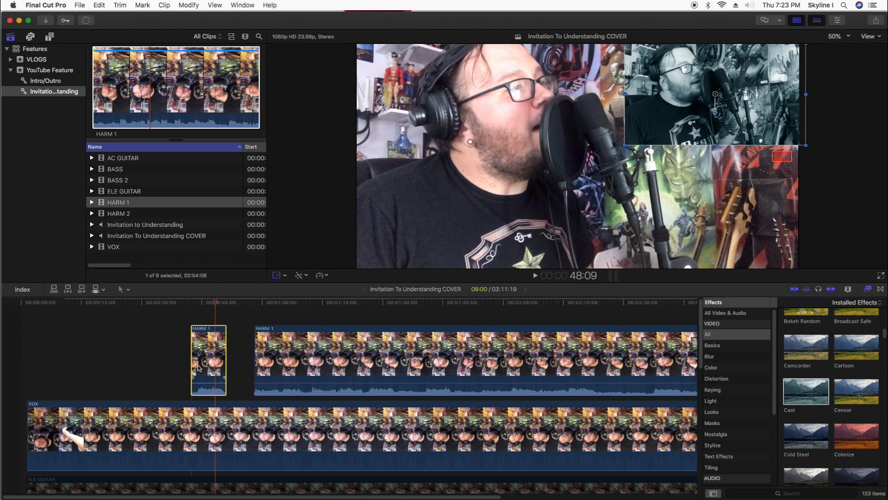
left_click(371, 362)
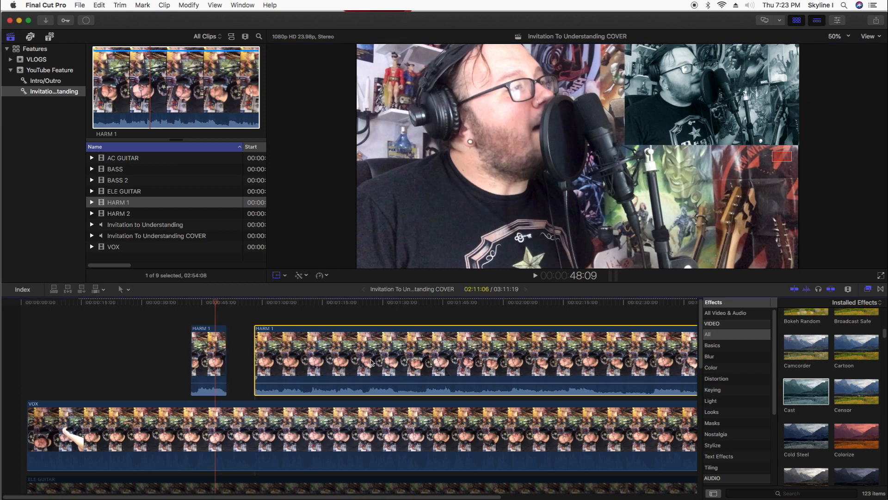
left_click(273, 317)
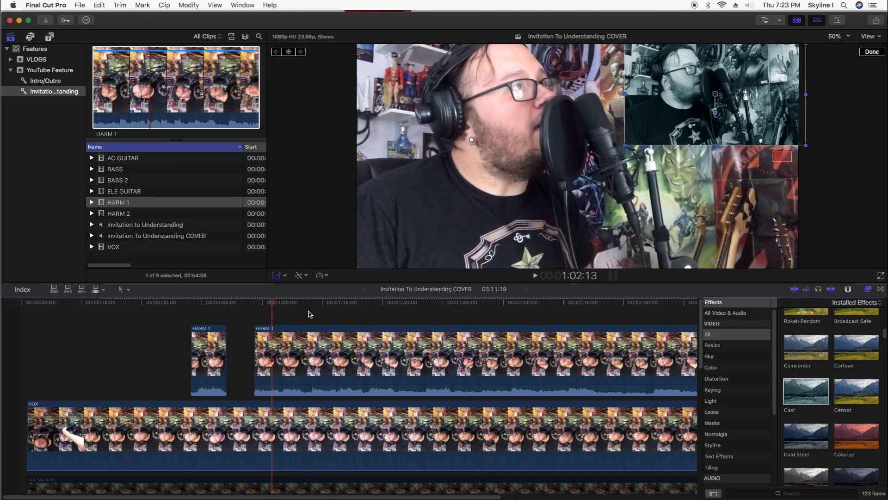
Disable the VOX clip to check the HARM 1 inset on its own, and enable VOX again.
left_click(266, 447)
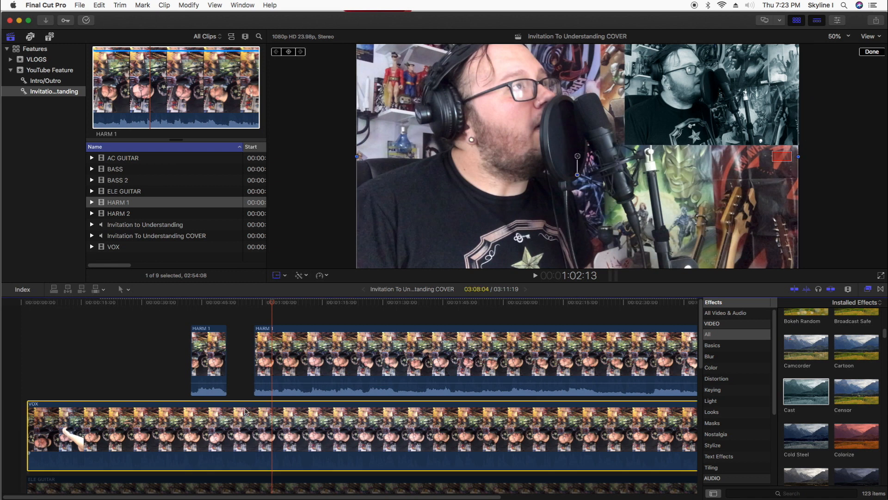
left_click(283, 358)
left_click(69, 432)
key("v")
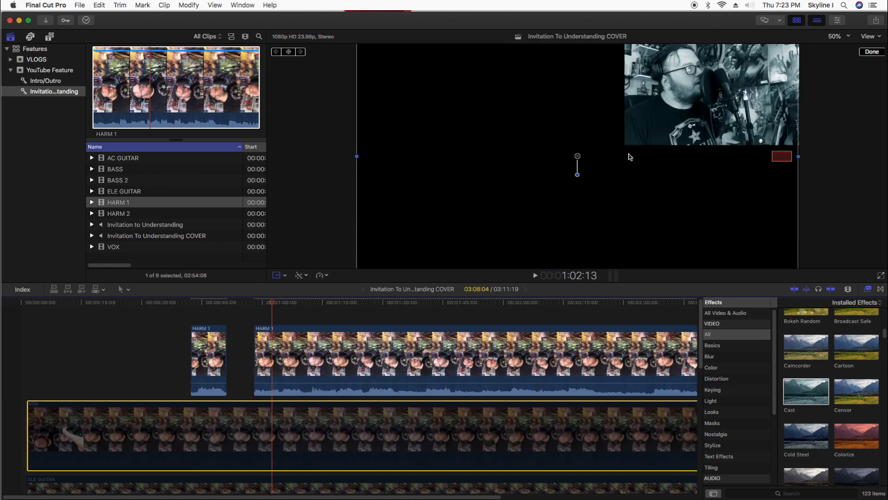
left_click(296, 369)
left_click(202, 316)
left_click(227, 434)
key("v")
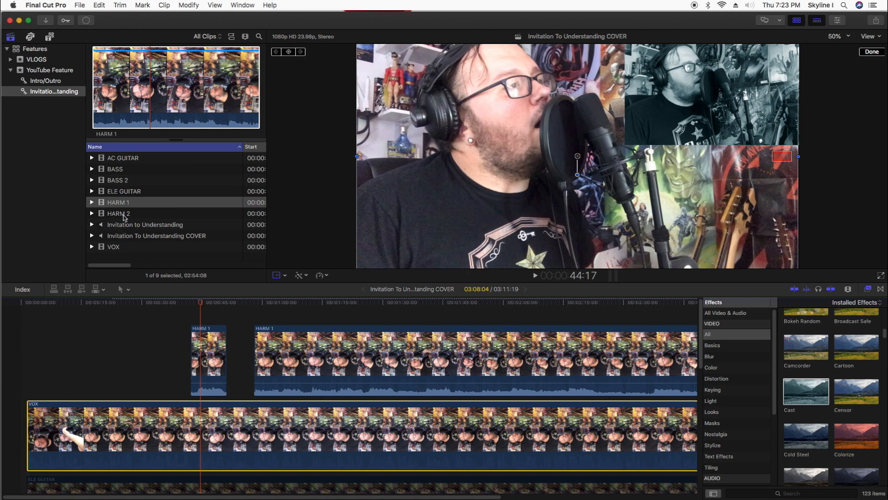
Preview the Black & White effect on the VOX clip and play the timeline from about 0:56.
scroll(827, 389, "up", 3)
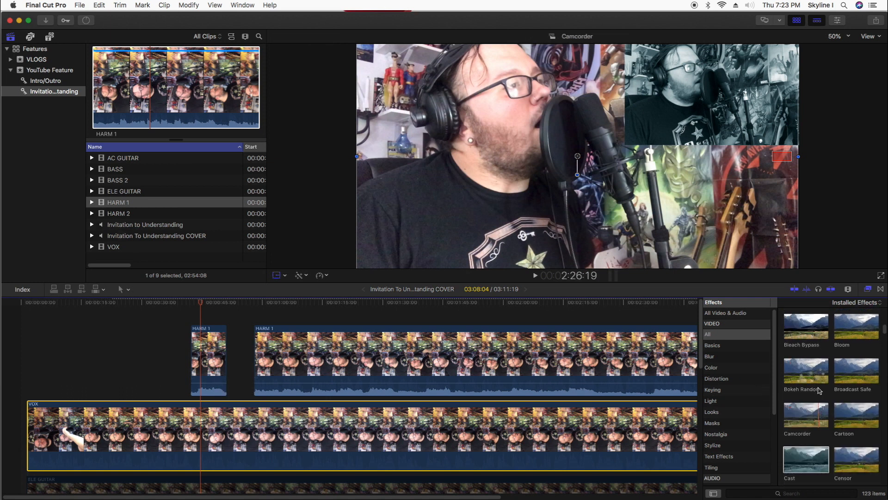
left_click(841, 354)
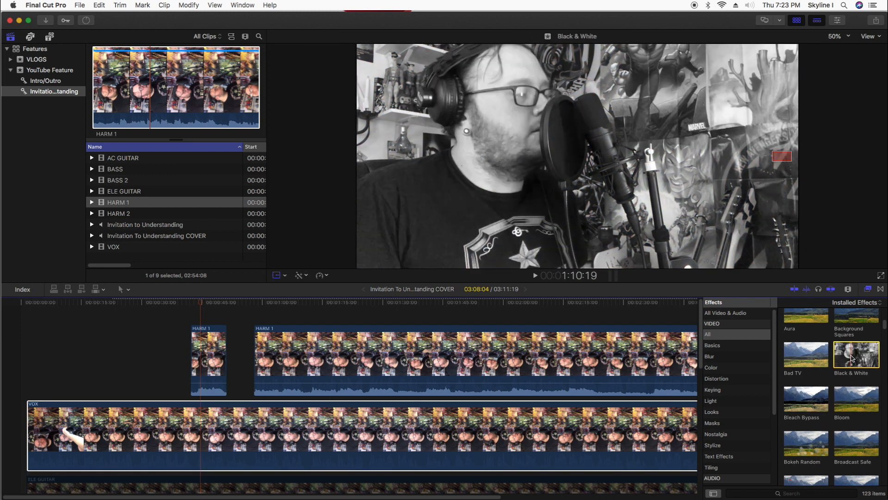
left_click(250, 306)
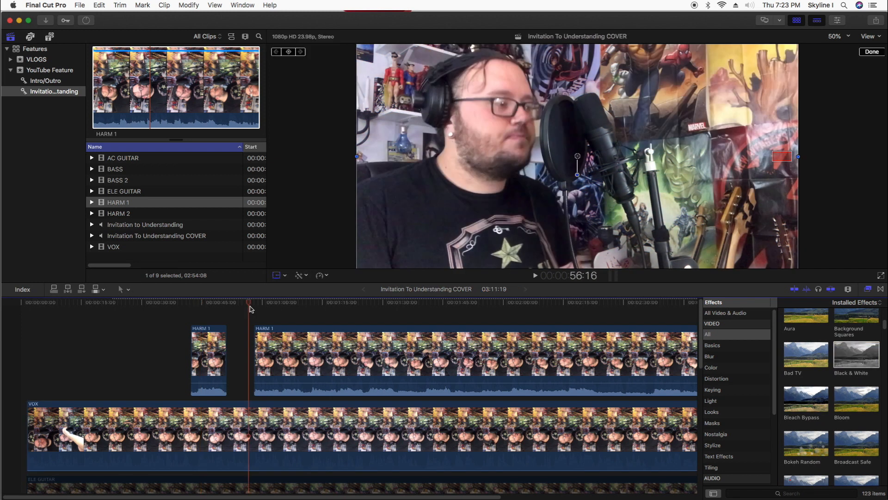
key("space")
key("space")
left_click(284, 314)
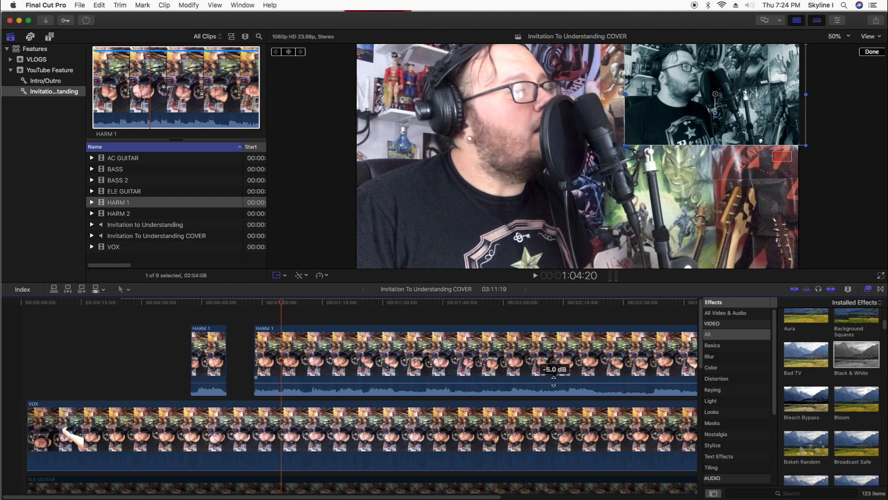
Review both HARM 1 pieces along the timeline, with the playhead at the start of the first piece.
left_click_drag(416, 497, 536, 498)
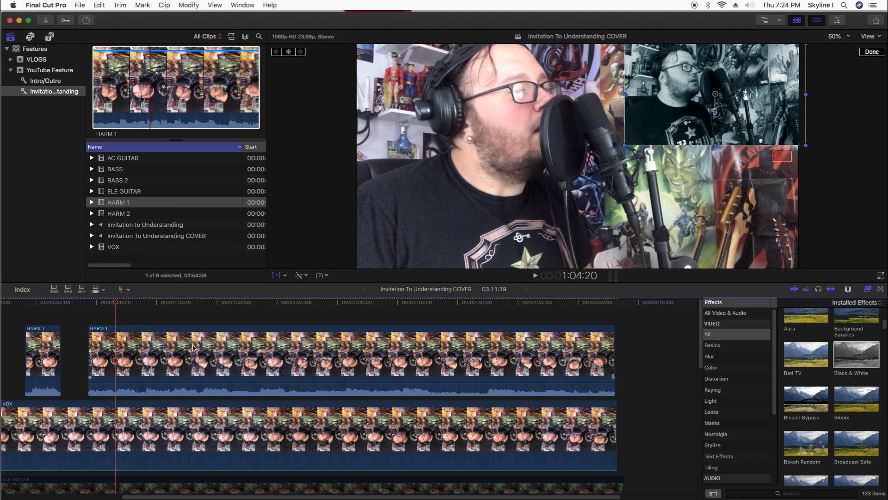
mouse_move(227, 463)
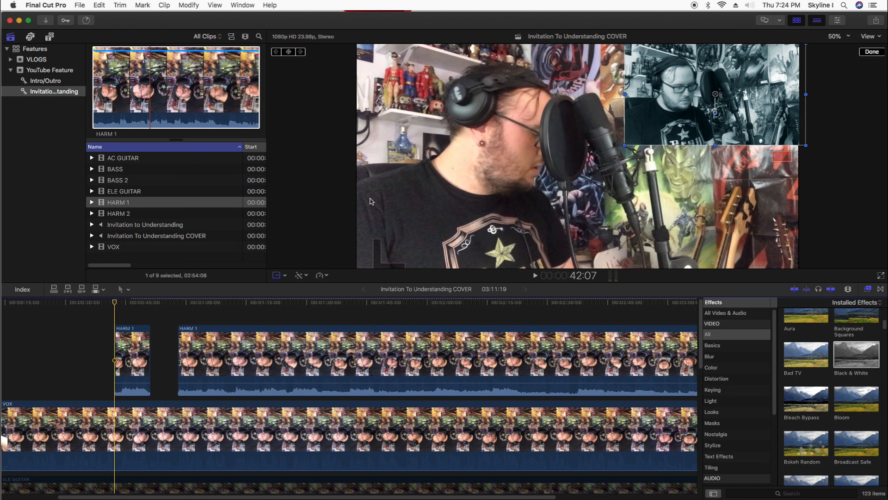
left_click(134, 341)
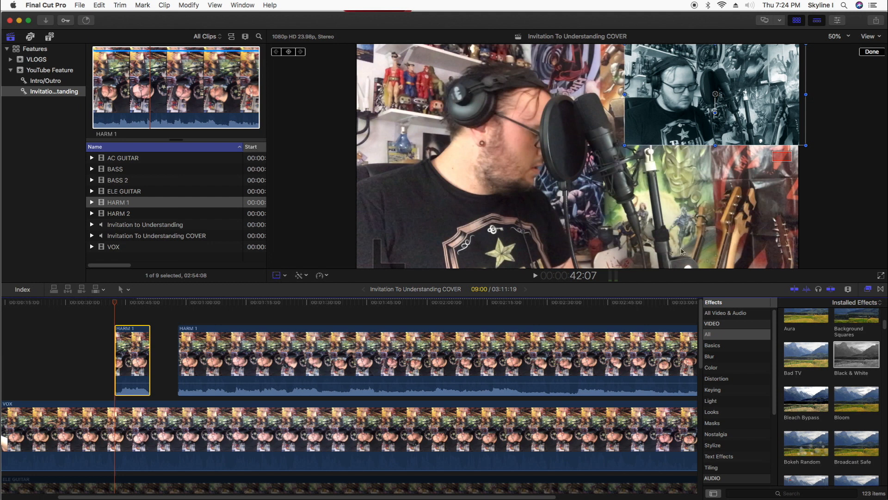
left_click(305, 357)
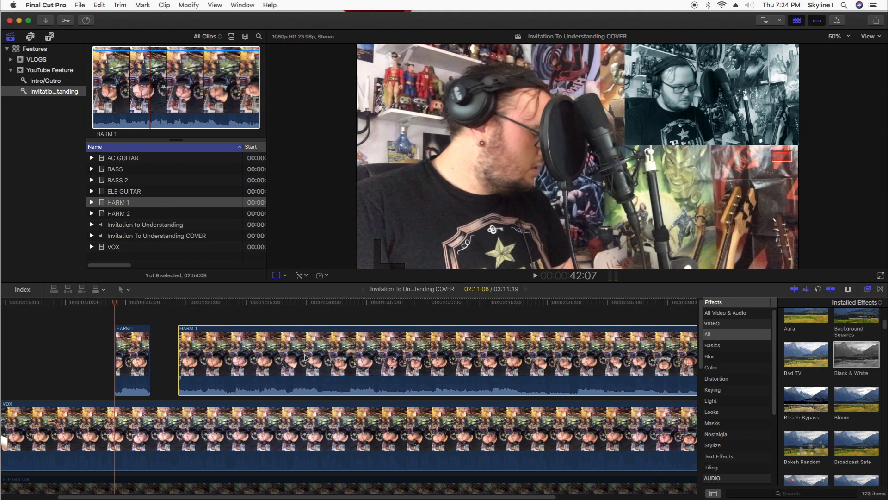
Remove the long clip above the HARM 1 pieces and place HARM 2 there, starting at about 0:14.
left_click(129, 212)
left_click(169, 103)
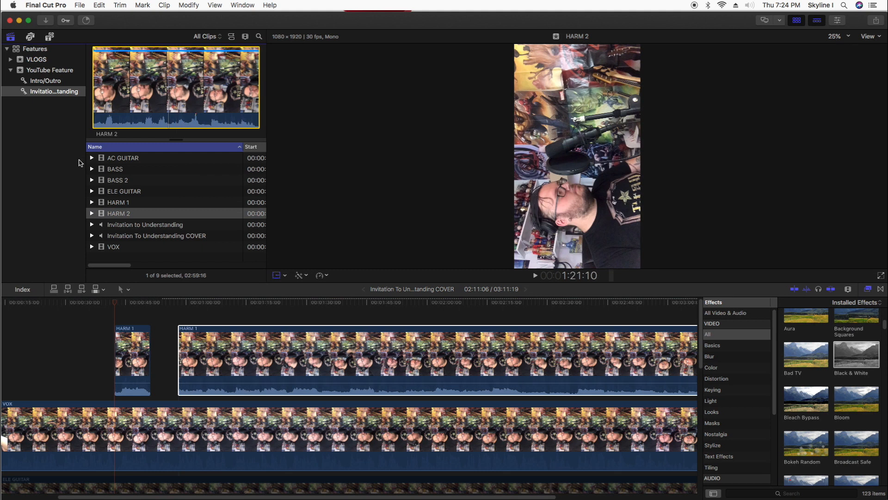
left_click(168, 344)
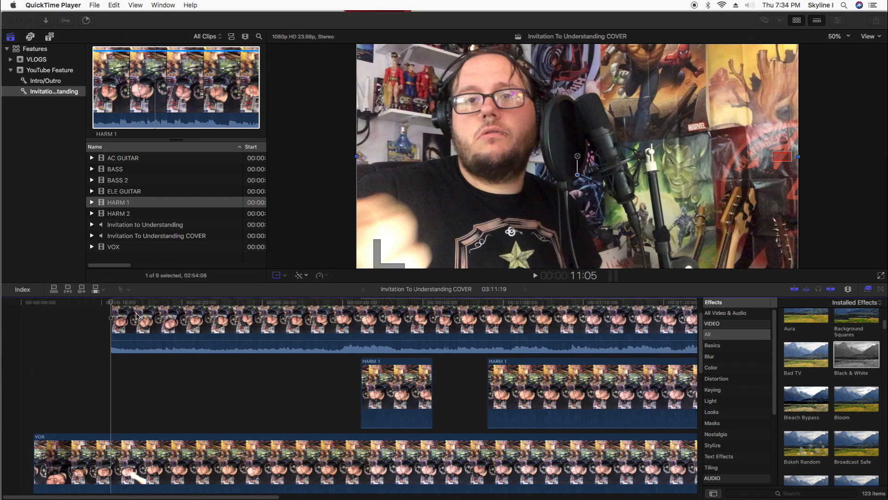
left_click(137, 315)
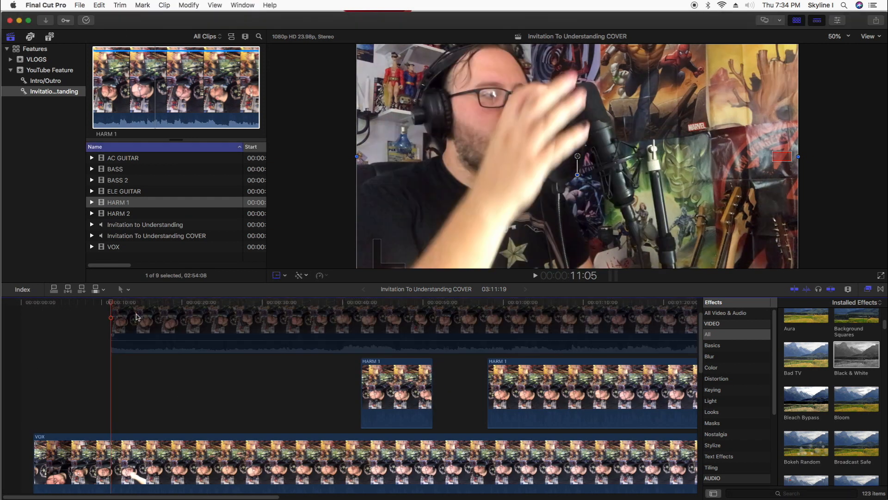
key("Down")
scroll(149, 339, "up", 3)
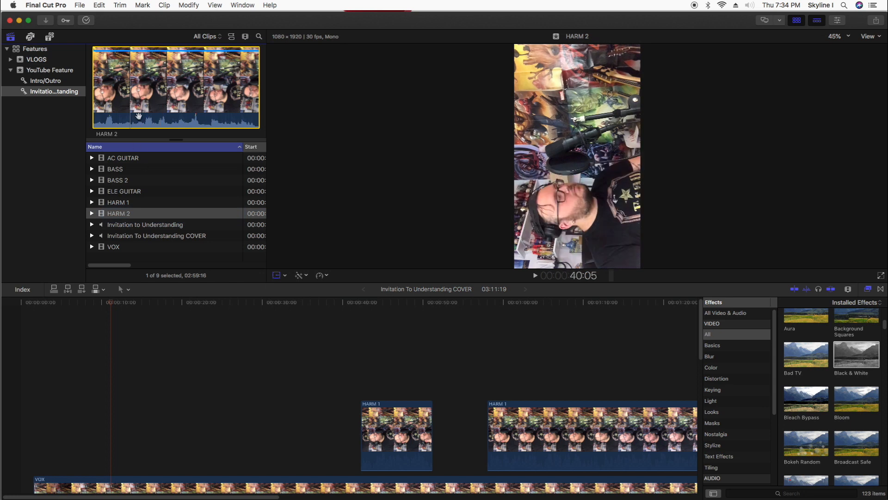
left_click_drag(139, 116, 158, 366)
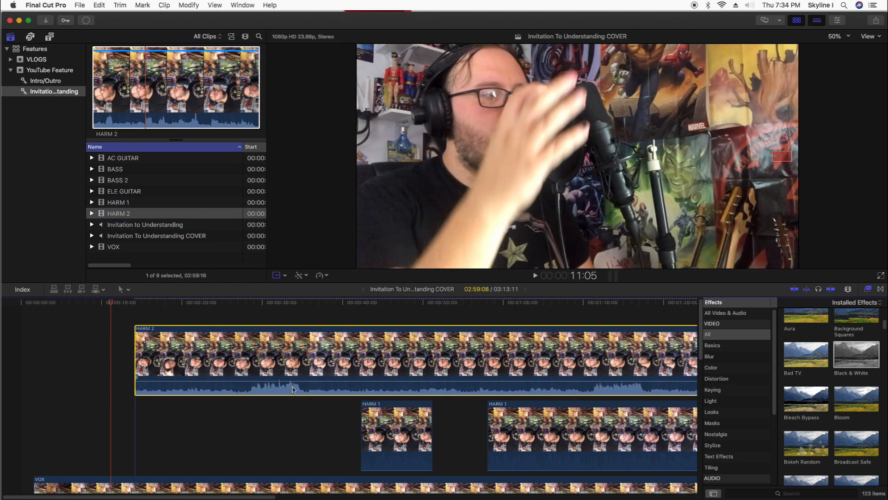
Apply the first HARM 1 piece's picture size and tinted monochrome look to the HARM 2 clip.
scroll(213, 378, "down", 3)
left_click(376, 374)
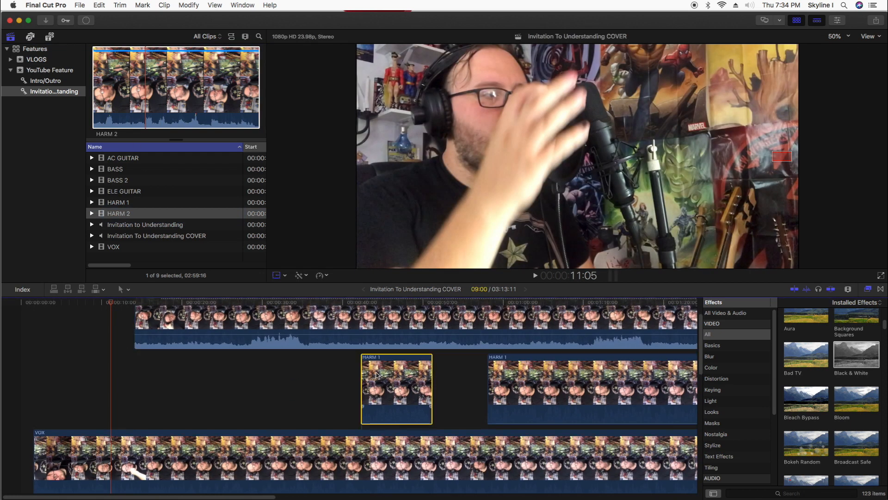
scroll(377, 373, "up", 3)
left_click(285, 347)
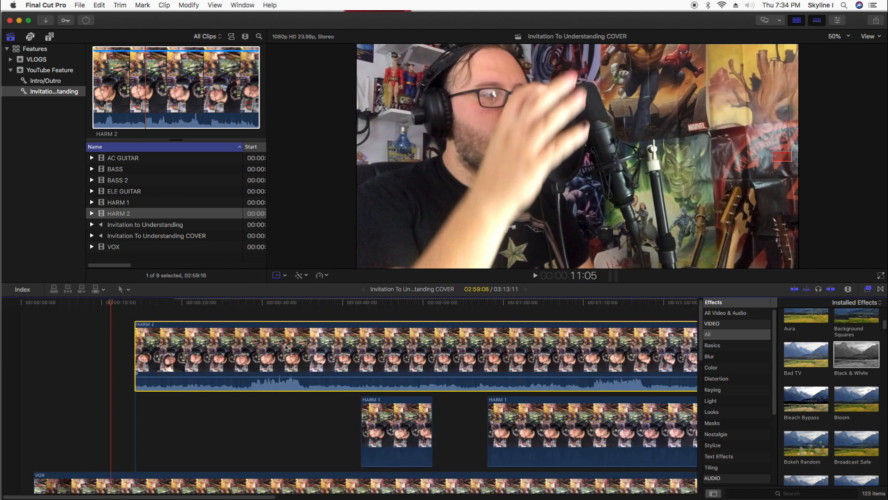
left_click(187, 312)
Move the HARM 2 inset below the HARM 1 inset, using the picture at 0:44:12 as reference.
left_click_drag(655, 122, 654, 209)
left_click(379, 311)
left_click(236, 362)
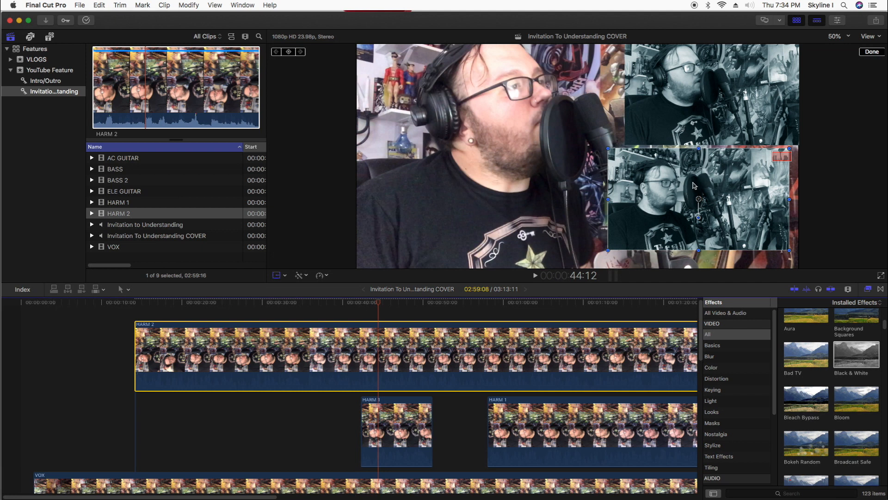
left_click_drag(706, 163, 680, 175)
Nudge the first HARM 1 inset sideways and shift the HARM 2 inset closer to the picture's lower-right corner.
left_click(701, 95)
left_click_drag(685, 126, 681, 123)
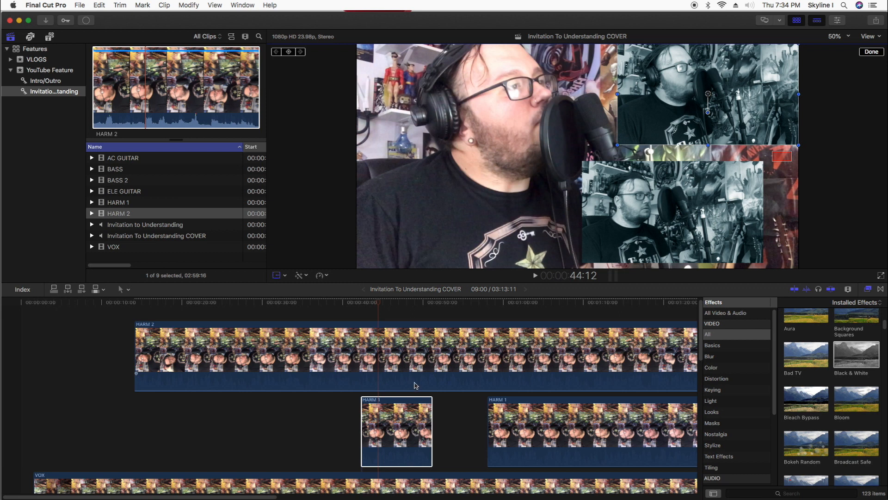
left_click(643, 250)
left_click_drag(643, 250, 654, 252)
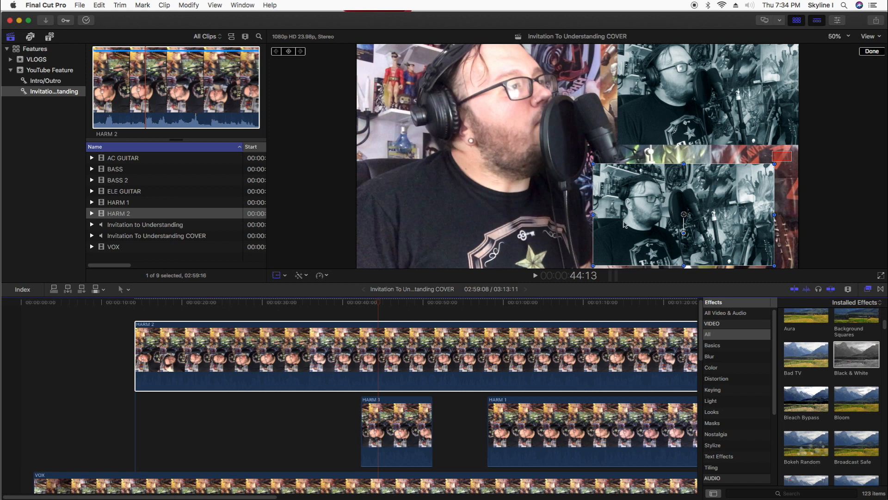
left_click(690, 92)
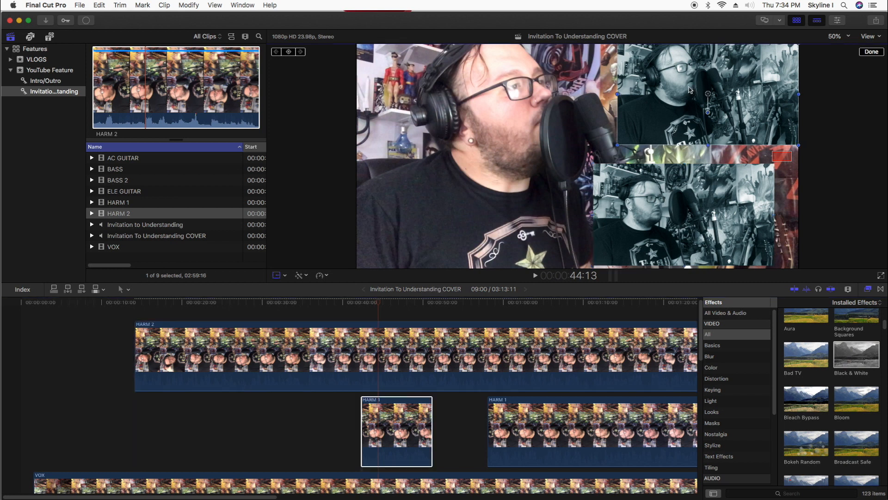
Apply the Black & White effect to HARM 2 and position its inset at about X 561 px, Y -264 px.
left_click(633, 249)
left_click_drag(850, 354, 452, 362)
left_click_drag(633, 222, 654, 225)
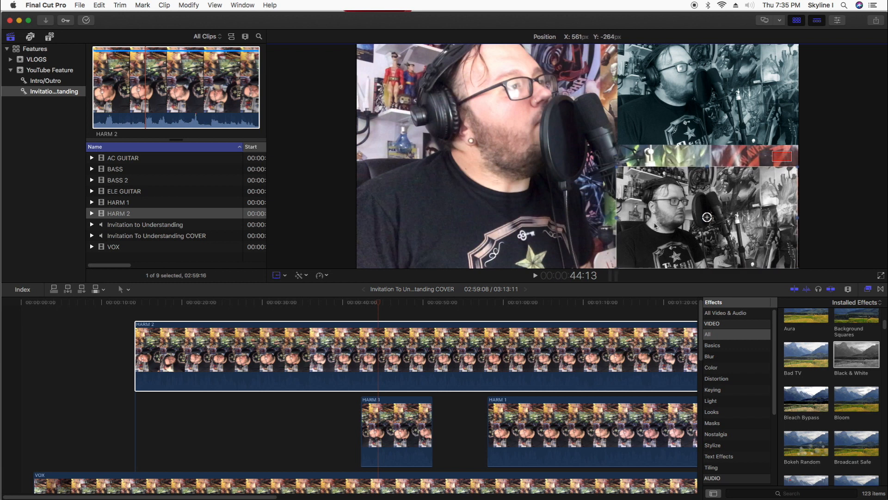
left_click_drag(654, 226, 655, 225)
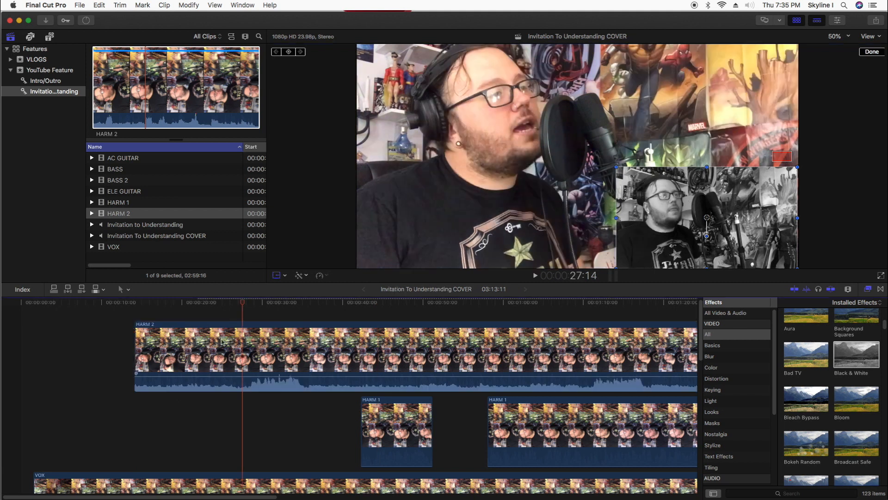
Cut off the opening of HARM 2 at about 0:27 and move the remainder to start with the first HARM 1 piece.
left_click_drag(247, 347, 264, 364)
key("b")
left_click(260, 366)
key("a")
left_click(221, 425)
key("Delete")
left_click_drag(326, 366, 427, 366)
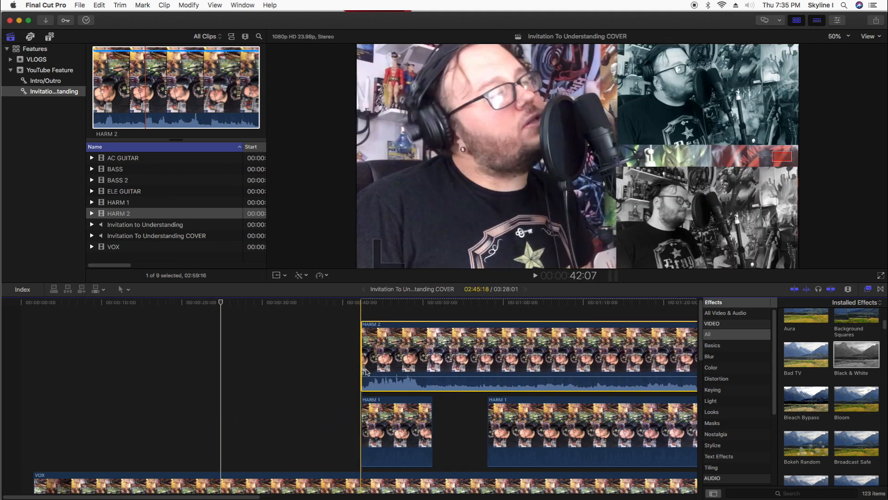
Split HARM 2 at about 0:50 and 1:25 to isolate the quiet stretch between the harmony parts.
left_click_drag(253, 496, 272, 497)
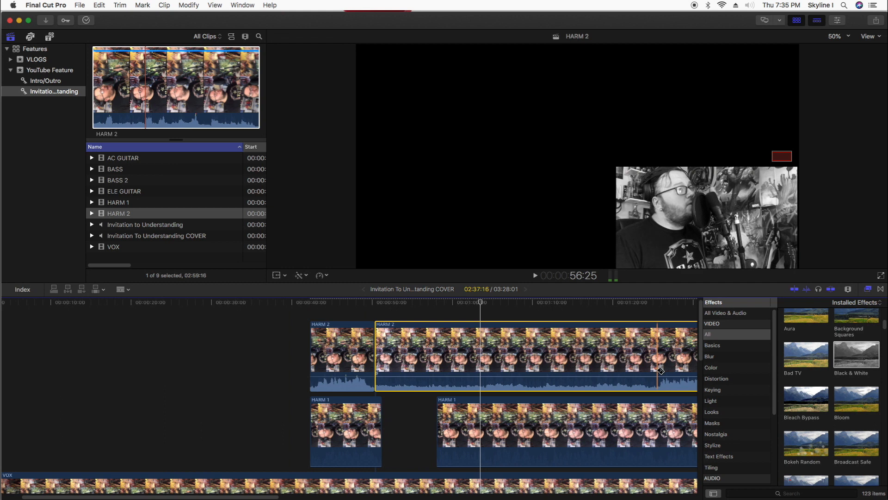
left_click(657, 367)
key("a")
left_click(616, 372)
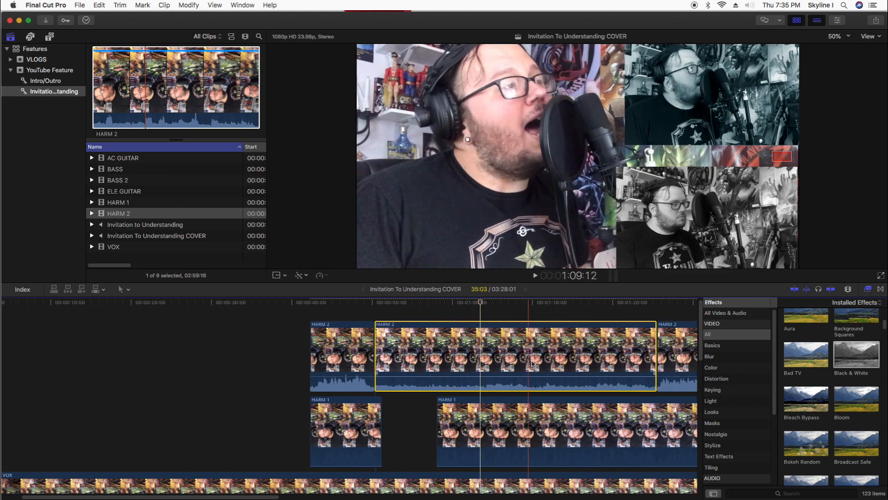
Toggle the second HARM 1 piece off and on to compare the insets, leaving it disabled.
left_click(483, 429)
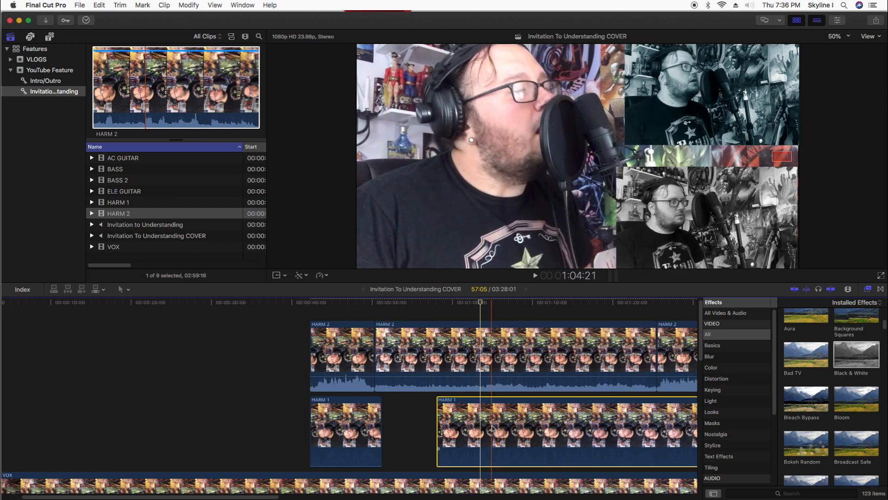
key("v")
key("v")
key("v")
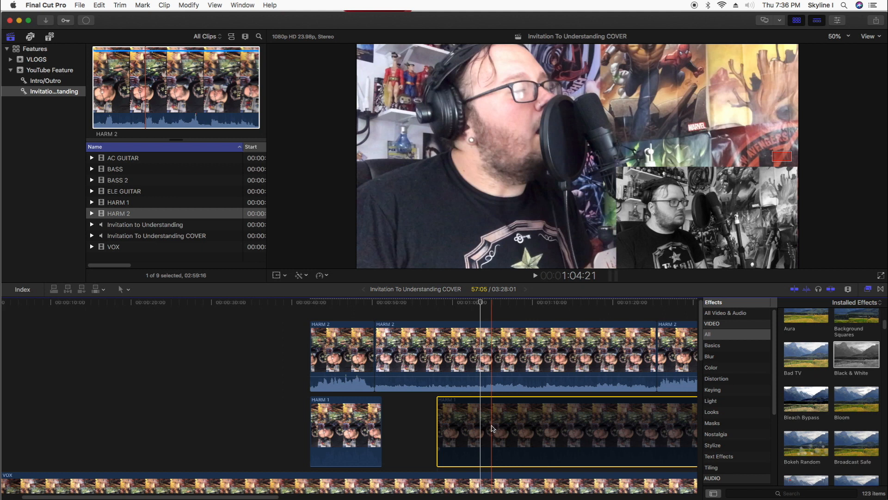
key("v")
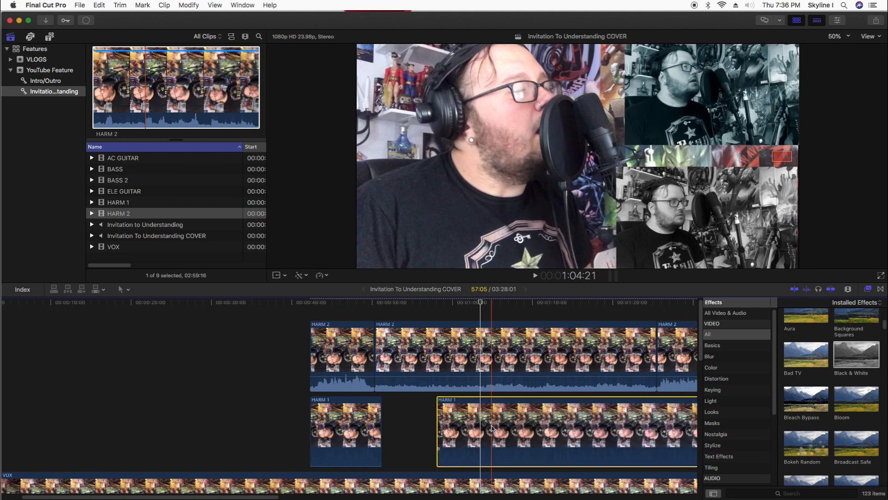
key("v")
Delete the quiet middle HARM 2 piece and align the first piece's end with the end of the first HARM 1 piece.
left_click(430, 333)
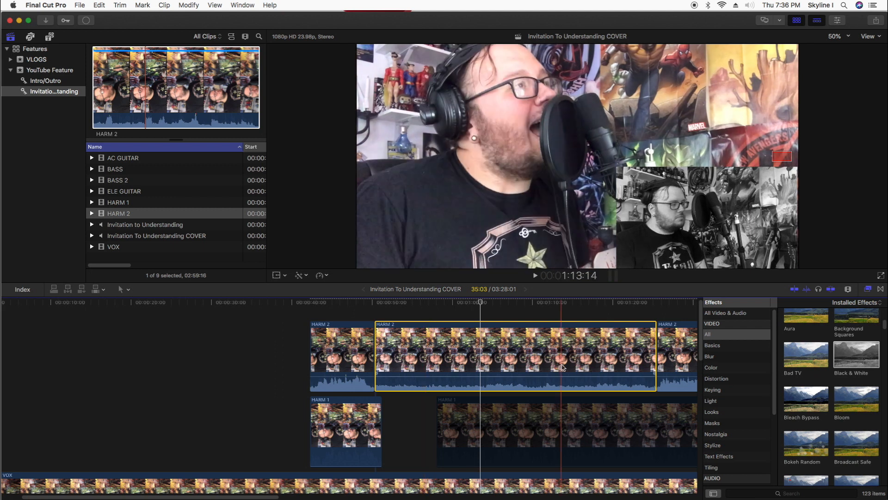
key("BackSpace")
left_click(352, 347)
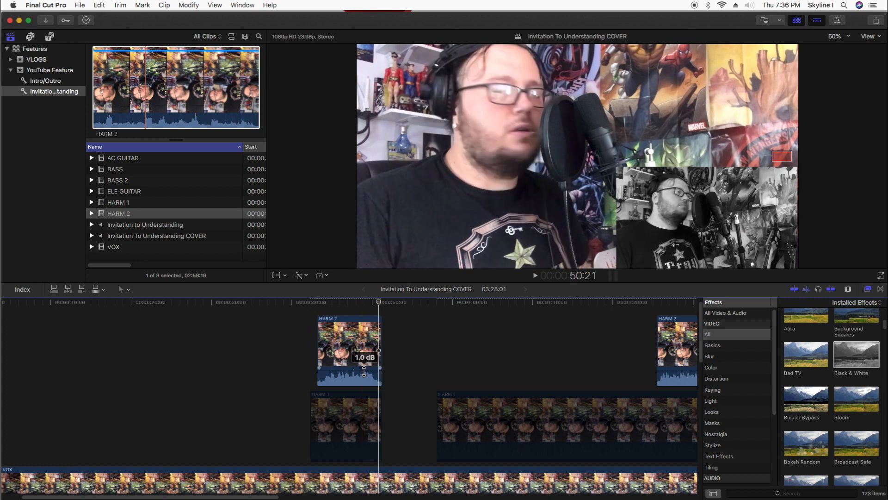
Raise the first HARM 2 piece's volume and play it from about 0:43 to check its sync with VOX.
left_click_drag(364, 370, 365, 368)
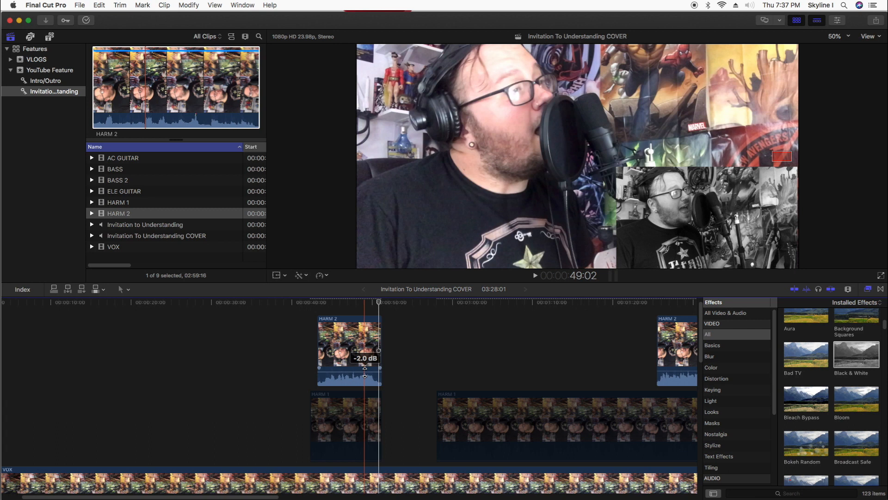
left_click(318, 305)
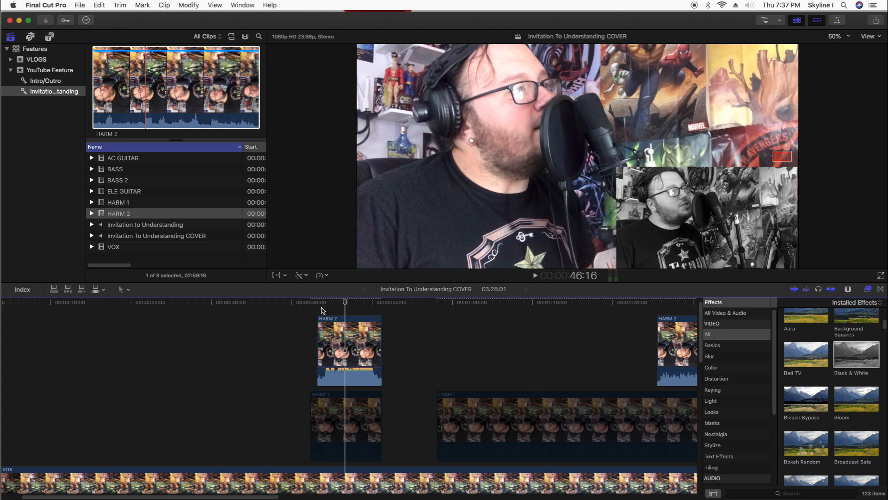
left_click(356, 368)
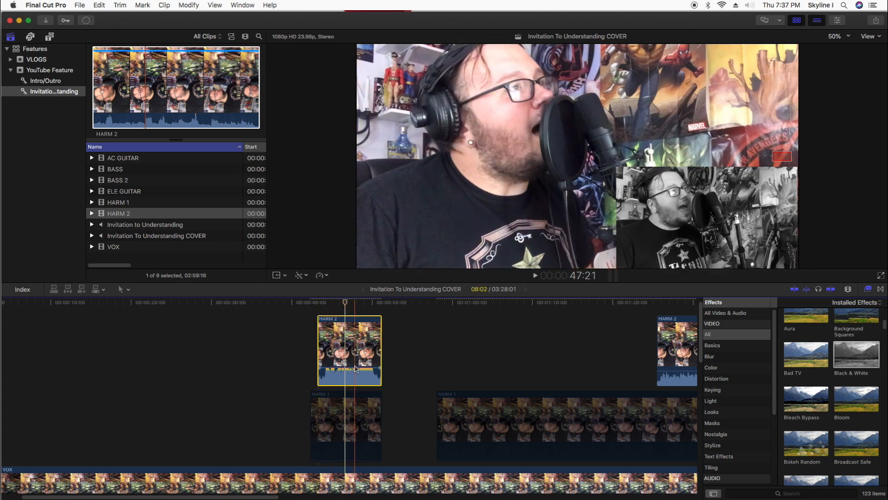
Mute the first HARM 2 piece's audio and play the section from about 0:44.
left_click_drag(354, 368, 355, 391)
left_click(326, 309)
key("space")
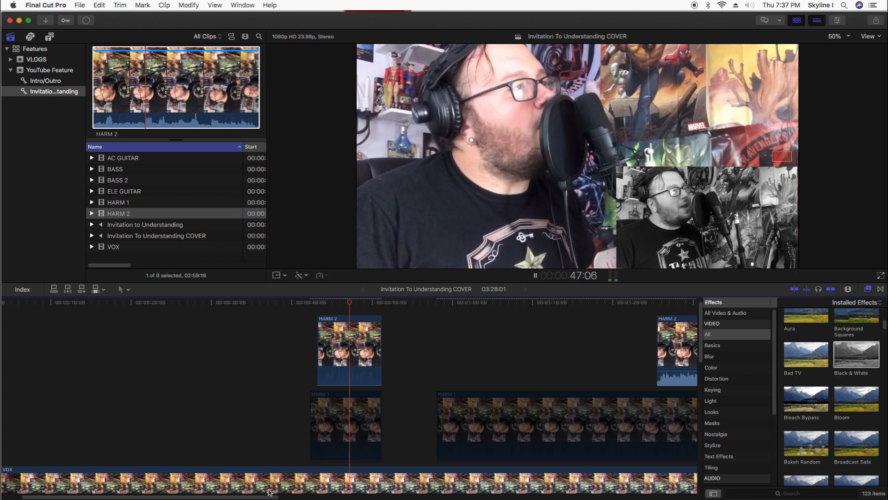
Enable the first HARM 1 piece again and play both harmony insets from 0:46:19.
left_click_drag(266, 498, 281, 497)
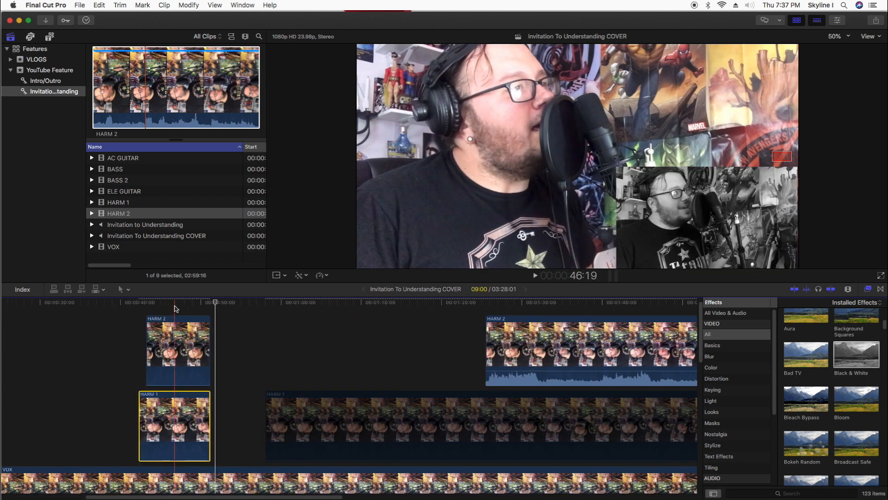
left_click(174, 307)
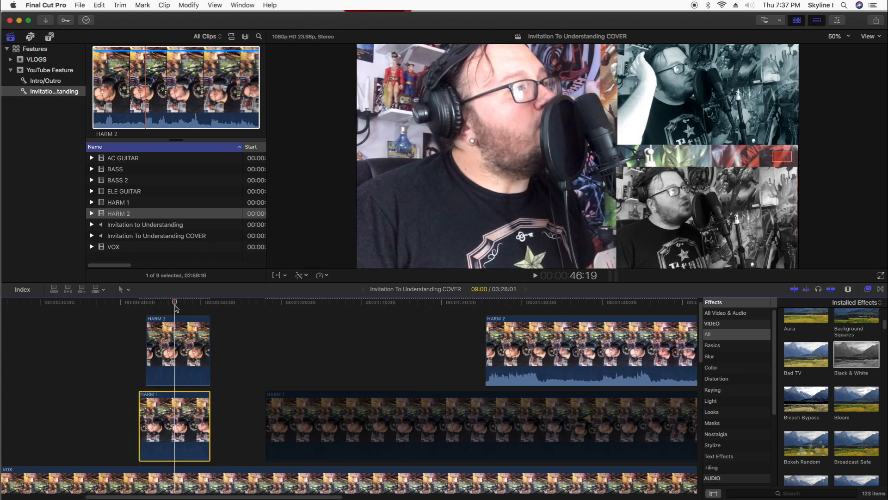
key("space")
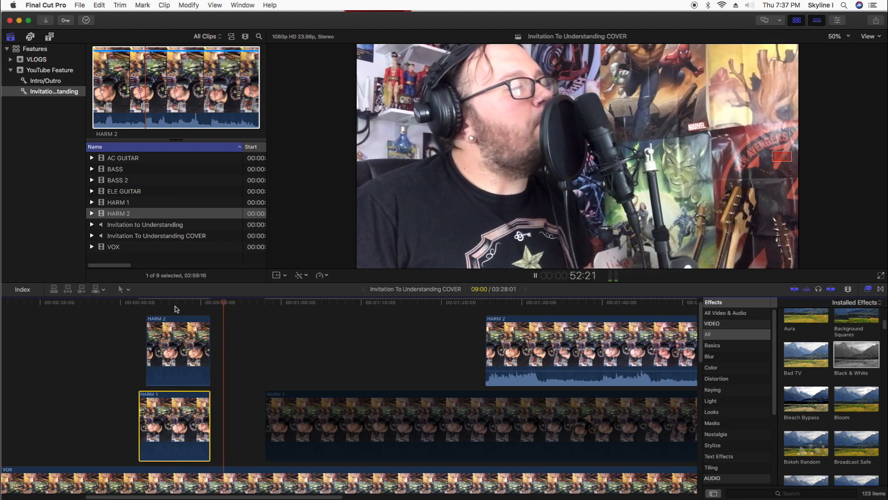
Split HARM 1 and HARM 2 at about 1:33 and 1:40, around the gap between harmony parts.
left_click(447, 303)
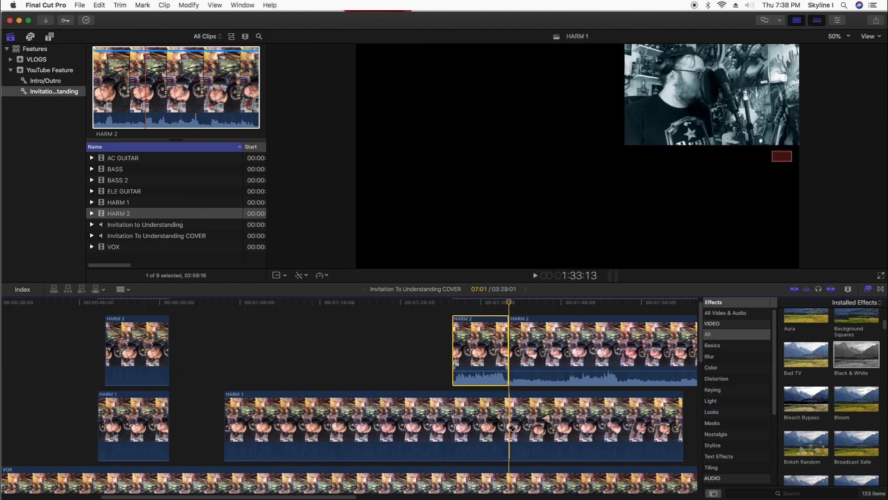
left_click(510, 428)
left_click(566, 346)
left_click(566, 417)
key("a")
Delete the HARM 1 and HARM 2 pieces lying between about 1:33 and 1:40.
left_click(537, 417)
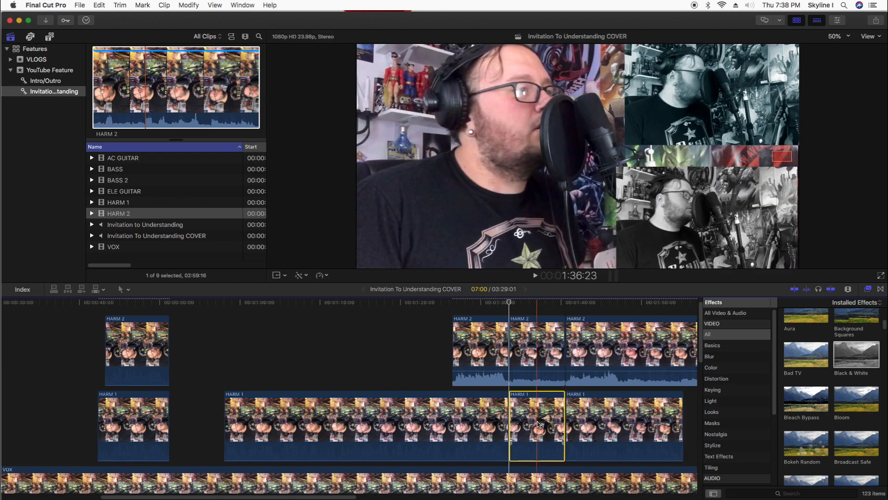
key("Delete")
left_click(532, 422)
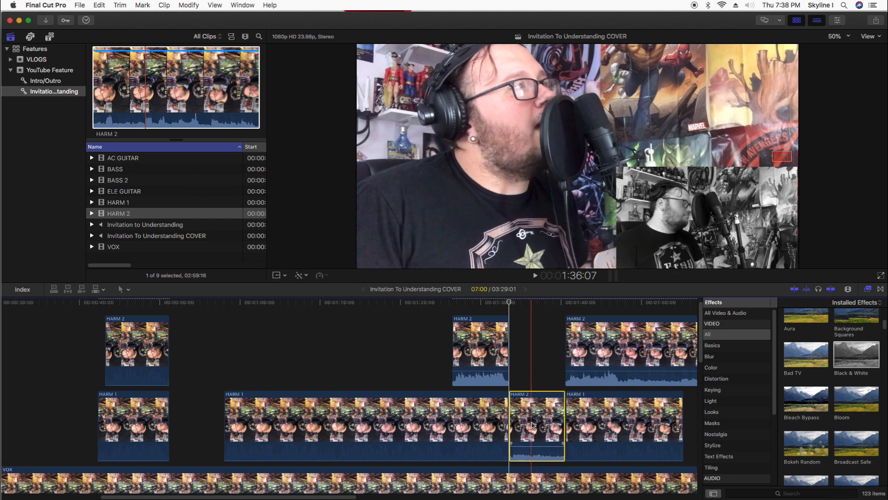
key("Delete")
Split HARM 2 and HARM 1 at about 1:47 and select the two pieces that follow the cut.
left_click(586, 388)
key("b")
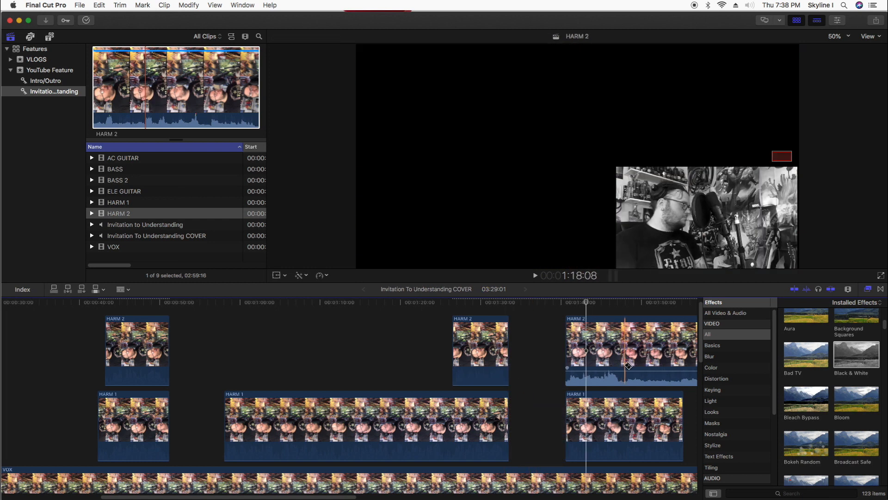
left_click(623, 365)
left_click(624, 407)
key("a")
left_click(640, 413)
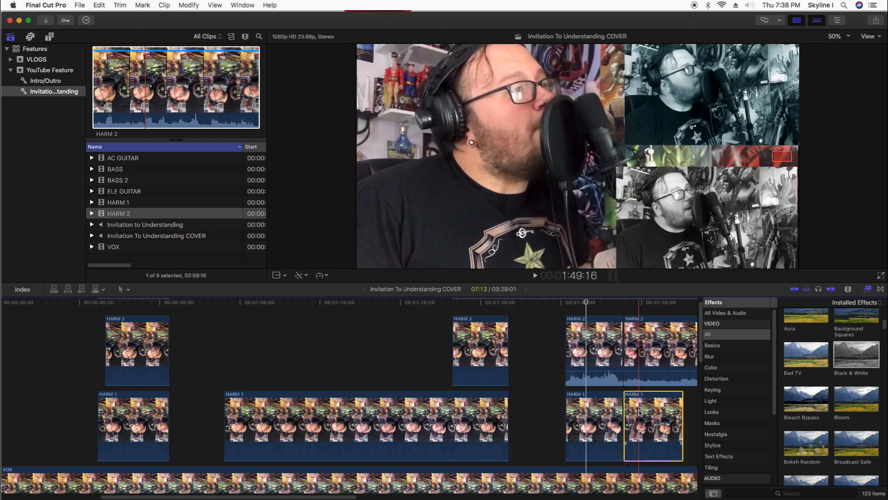
left_click_drag(692, 418, 662, 368)
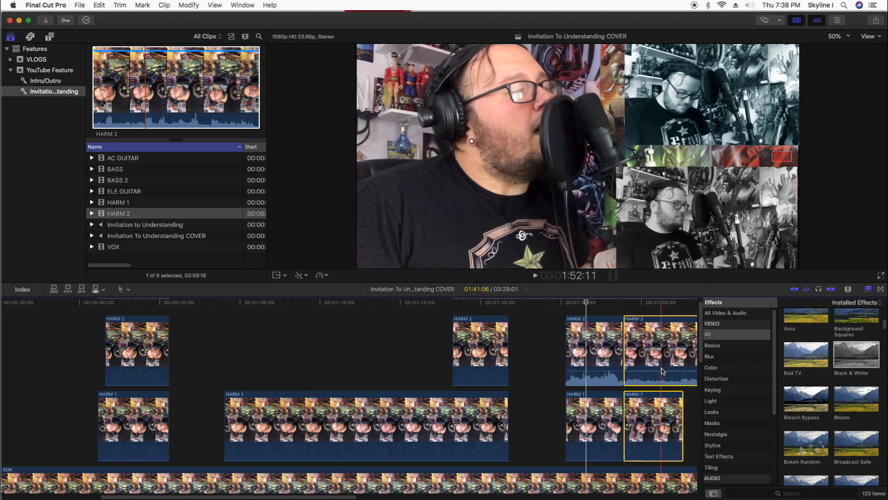
Split HARM 2 at about 1:55 and 2:02, matching the HARM 1 edges, and delete the piece in between.
key("super+minus")
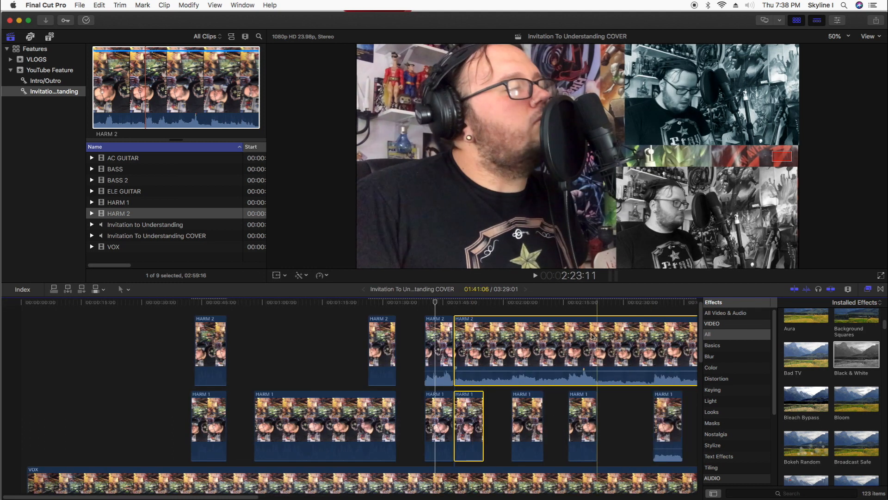
left_click(482, 399)
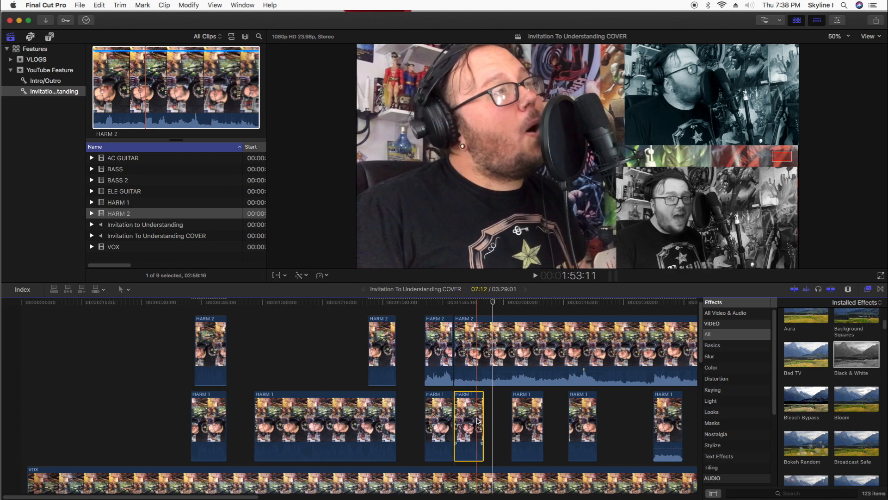
left_click(484, 377)
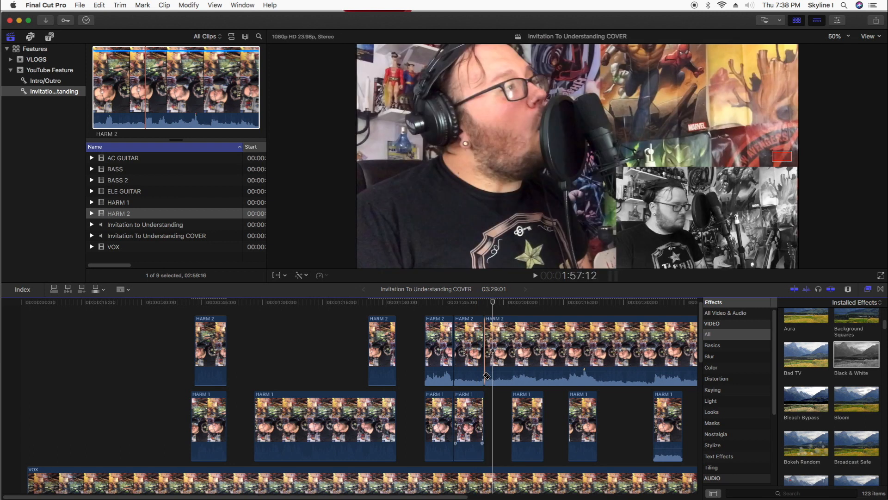
left_click(511, 376)
key("a")
left_click(499, 372)
key("Delete")
Delete the HARM 2 and HARM 1 pieces lying between about 1:47 and 1:55.
left_click(469, 367)
key("Delete")
left_click(467, 413)
key("Delete")
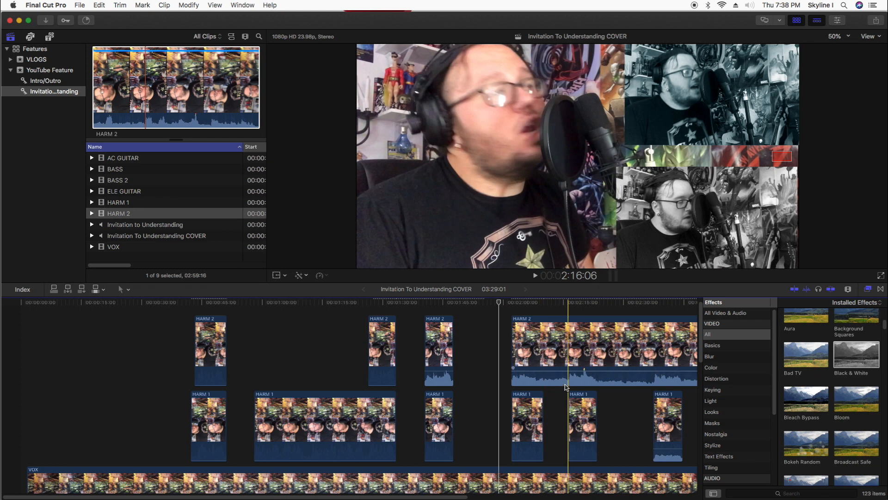
Mute the audio of the HARM 2 piece spanning about 2:02 to 2:10.
left_click(511, 312)
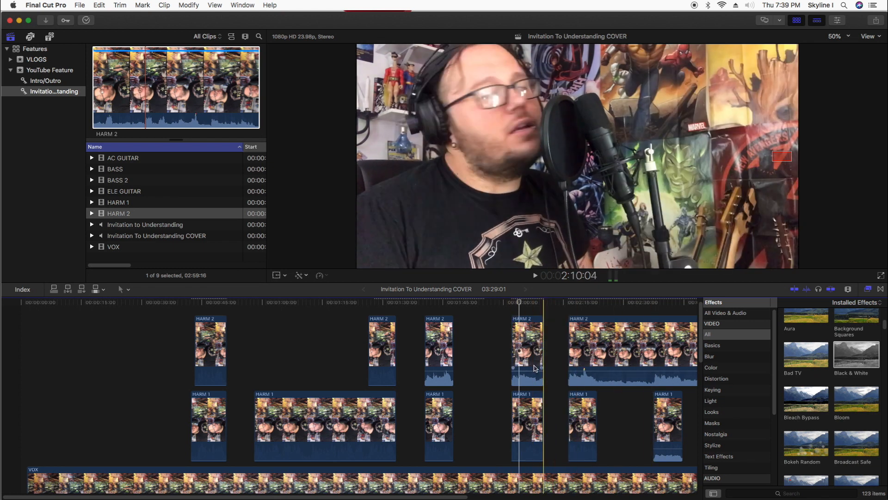
left_click(534, 375)
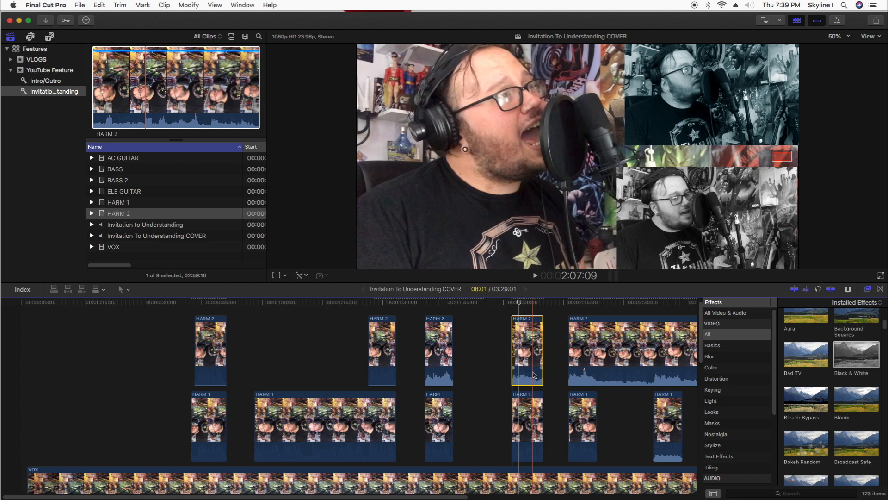
left_click_drag(533, 374, 533, 371)
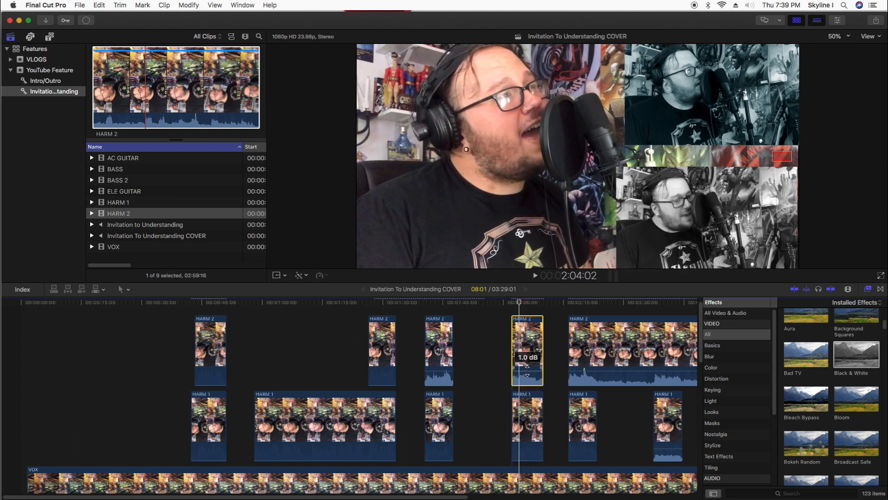
Play the section from 1:38:18 and lower the HARM 2 piece starting at about 1:40 to -∞ dB.
left_click(418, 312)
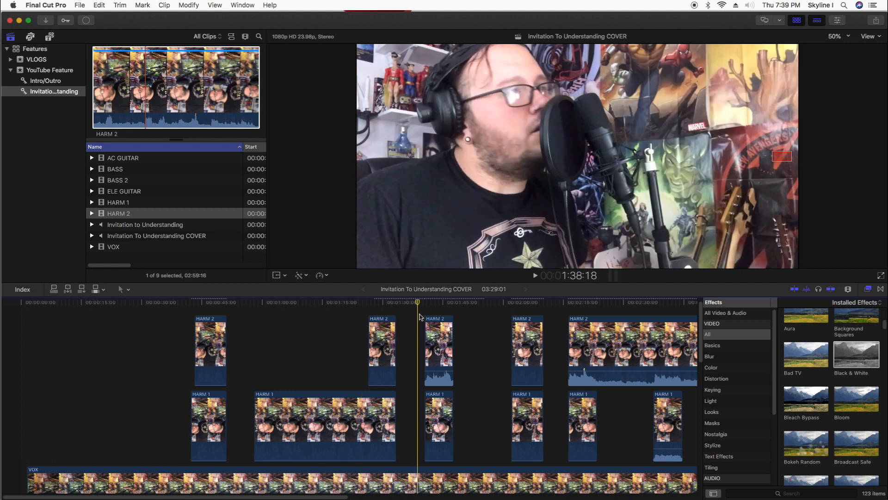
key("space")
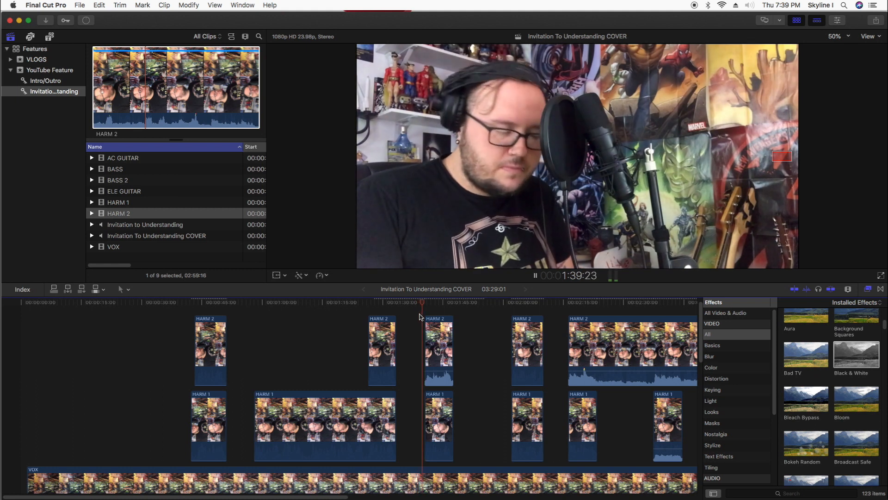
key("space")
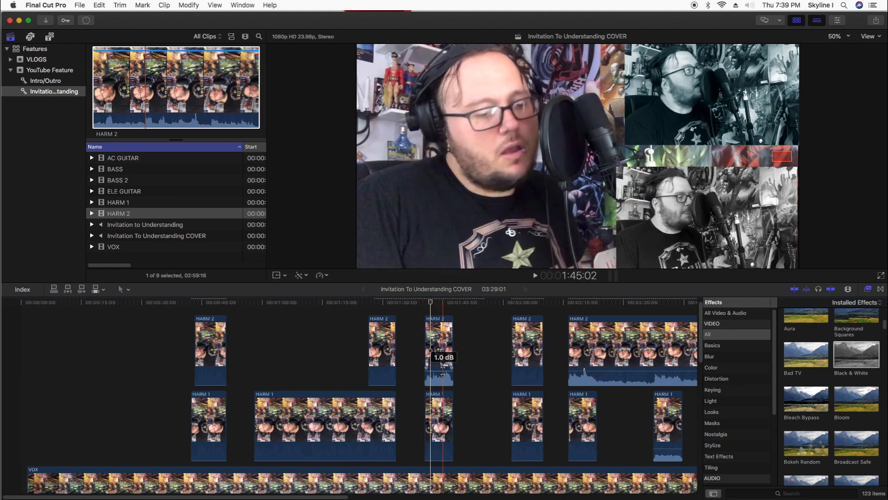
left_click_drag(445, 370, 445, 393)
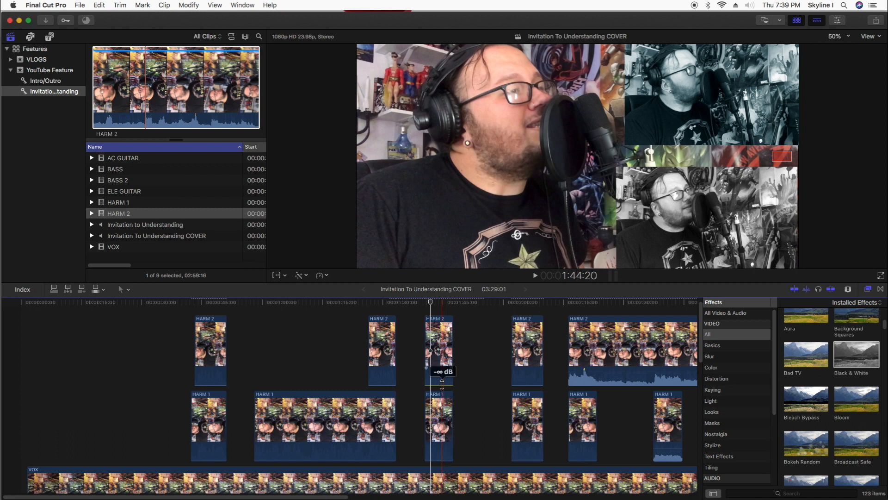
scroll(378, 357, "down", 2)
scroll(376, 360, "down", 10)
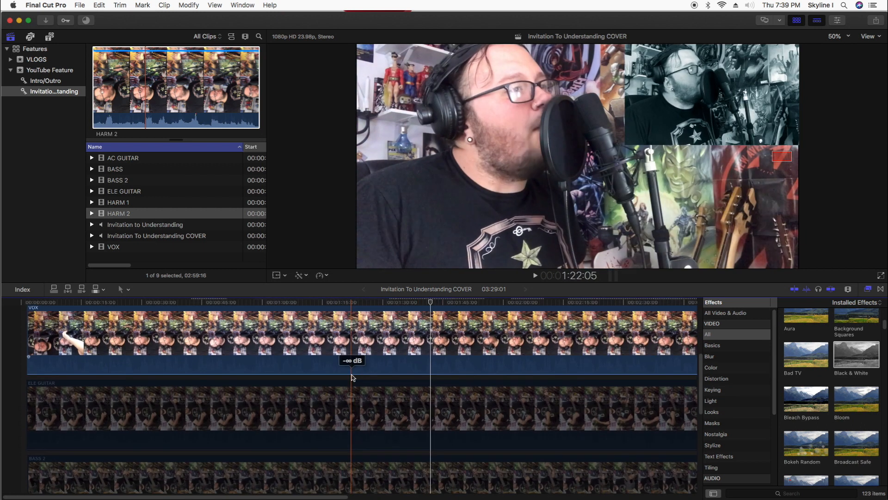
scroll(310, 399, "up", 5)
left_click(331, 388)
scroll(331, 388, "down", 6)
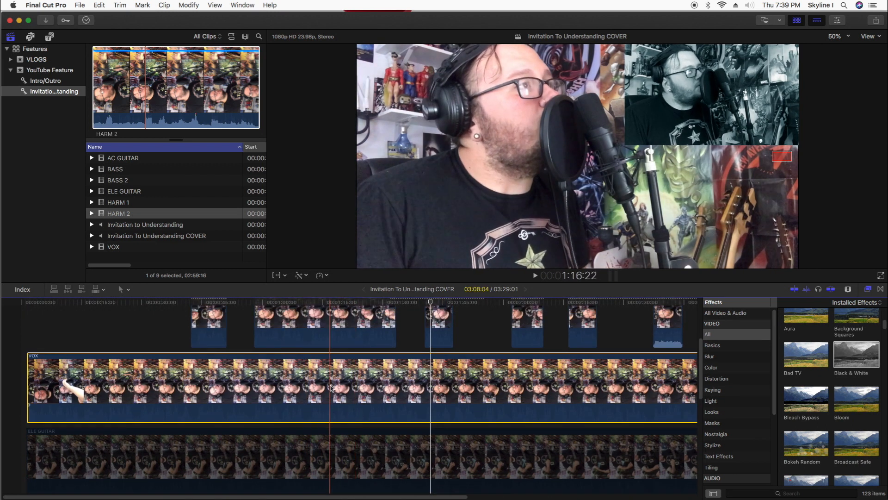
scroll(354, 417, "up", 10)
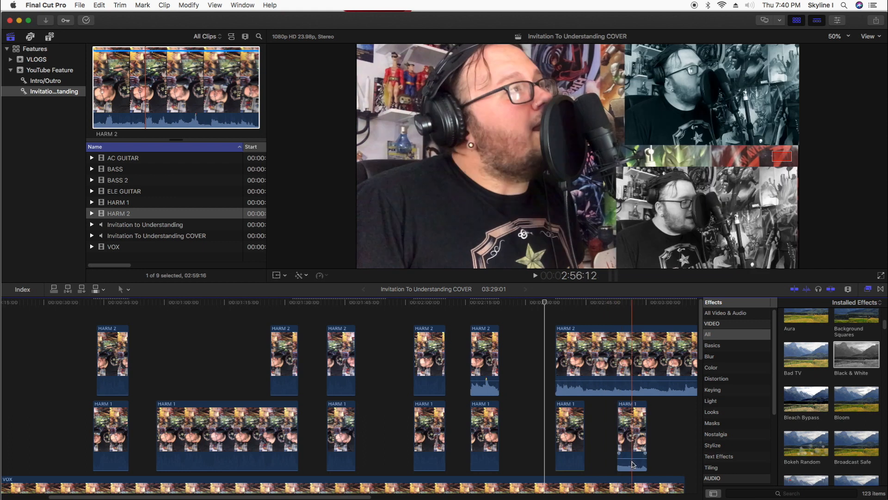
Split the last long HARM 2 clip at about 2:44, where the HARM 1 piece below it ends, and select the remainder.
key("b")
left_click(585, 383)
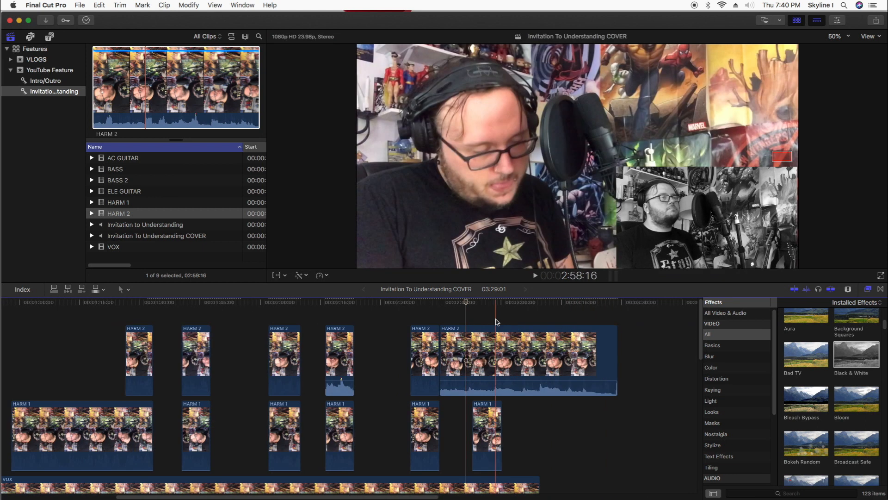
left_click(486, 354)
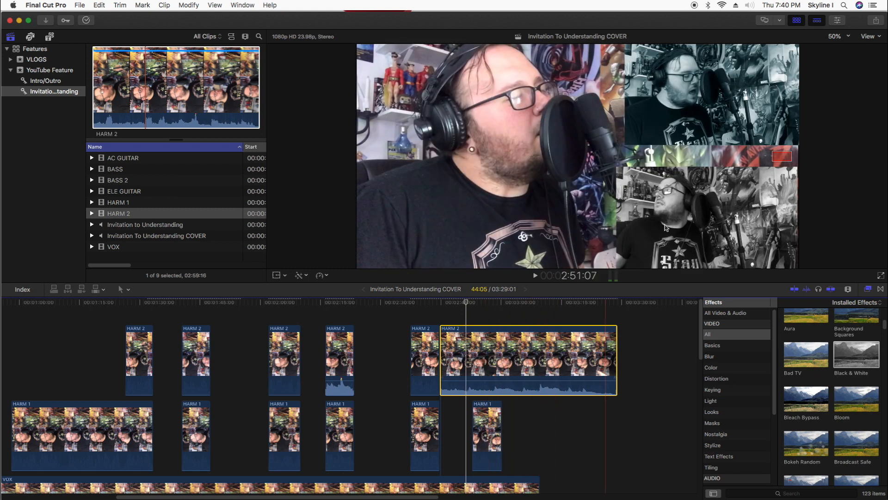
Cut the remaining HARM 2 clip down to match the last HARM 1 piece, deleting the part before it and trimming the end.
left_click(489, 318)
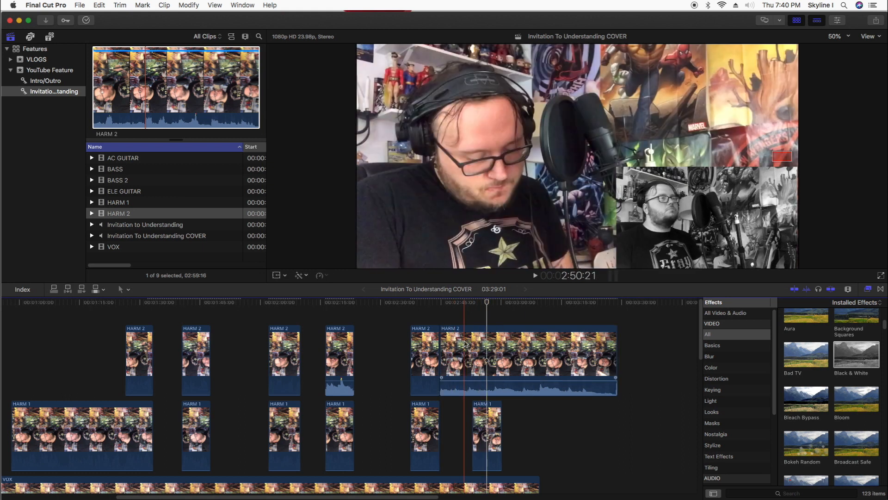
key("b")
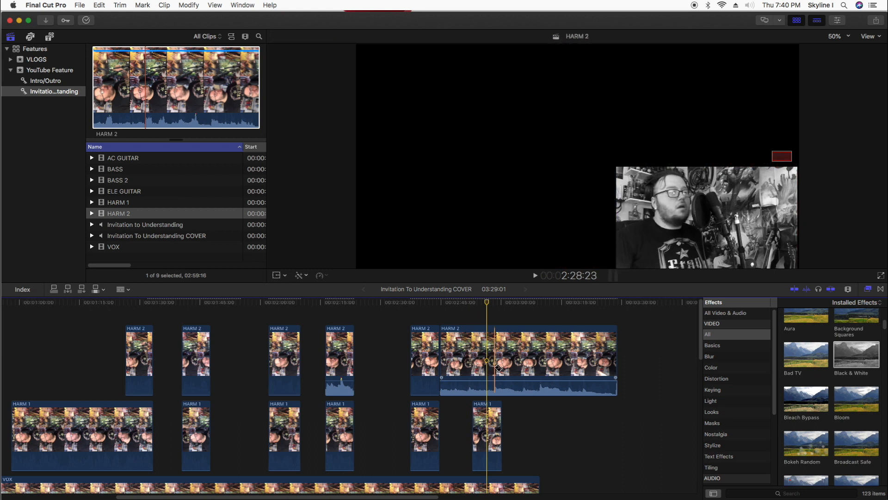
left_click(495, 368)
key("a")
left_click(477, 368)
key("Delete")
left_click_drag(544, 363, 523, 363)
Play the last harmony section from about 2:48 to check both harmony insets.
left_click(471, 325)
key("space")
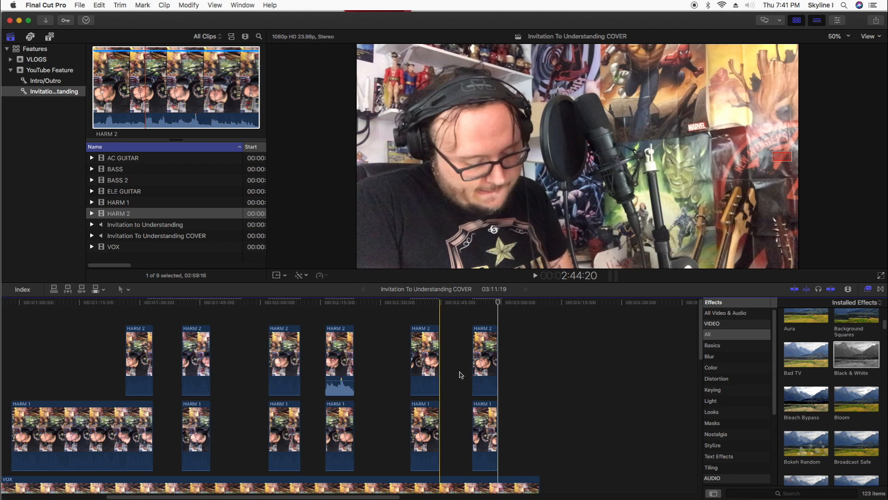
scroll(466, 439, "down", 3)
left_click(454, 403)
key("space")
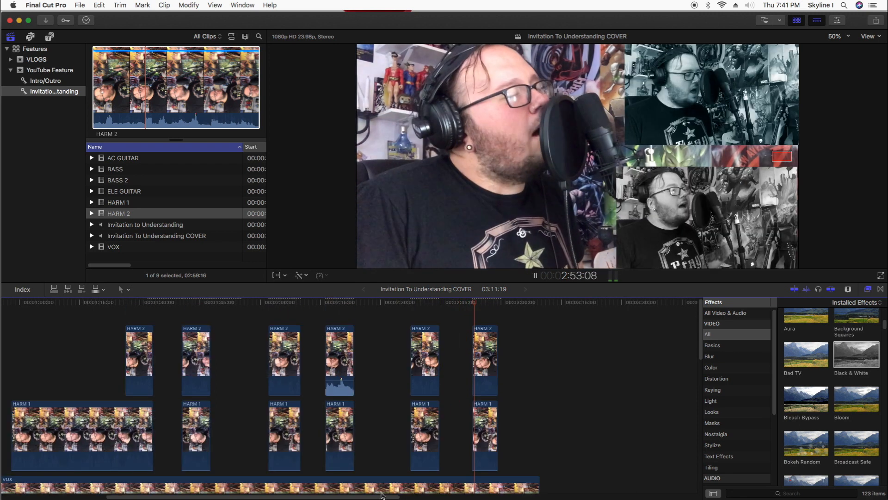
Cut off the first 1 second 9 frames of the Invitation To Understanding COVER audio and play the project from the start.
left_click_drag(331, 498, 309, 499)
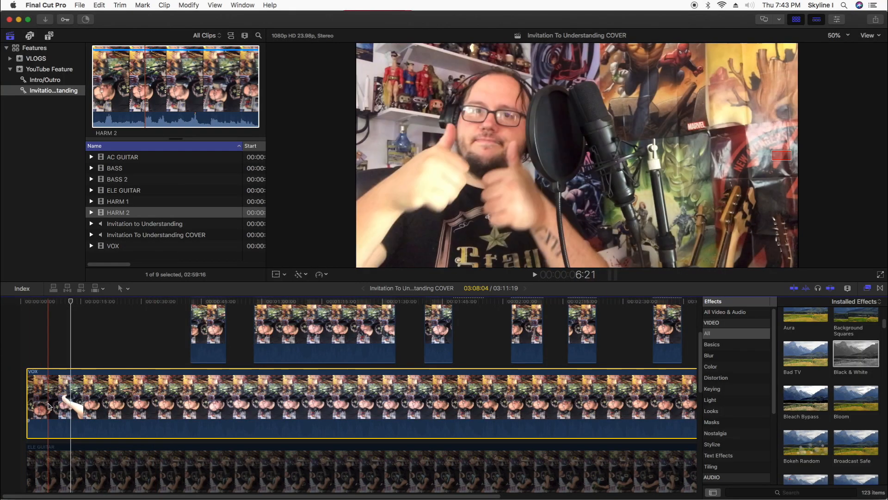
scroll(51, 398, "down", 8)
left_click_drag(48, 458, 46, 451)
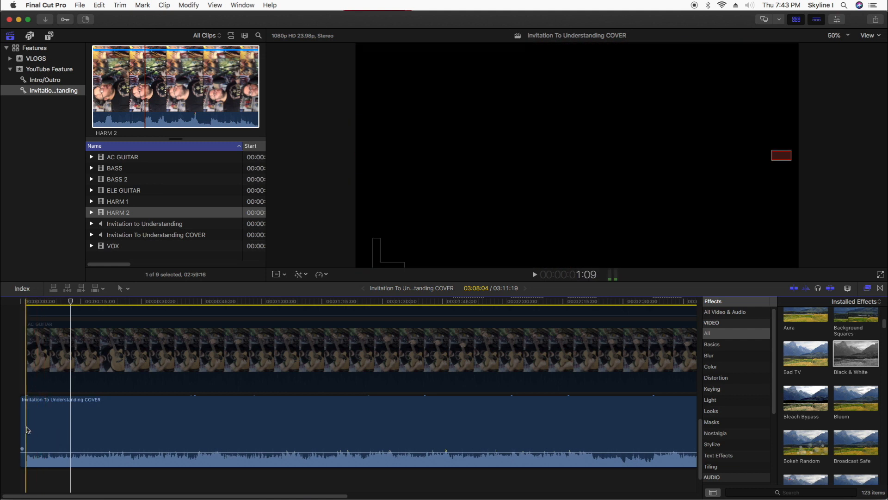
key("super+equal")
key("b")
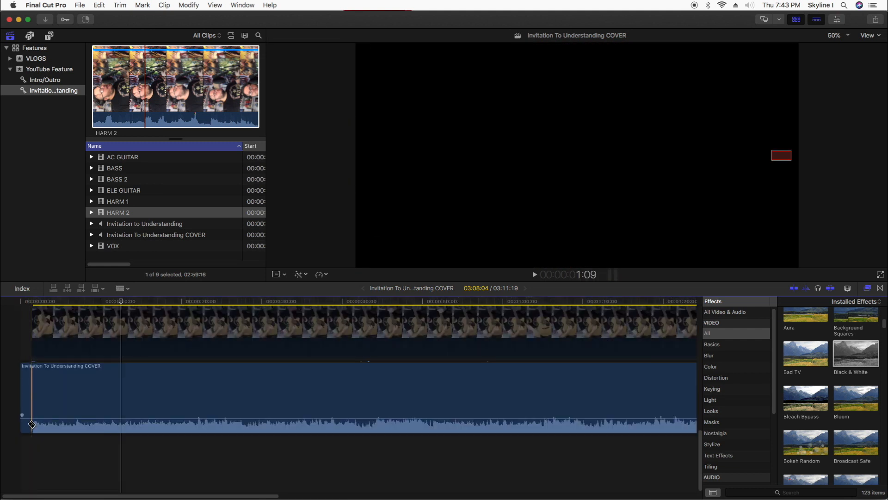
left_click(30, 425)
key("a")
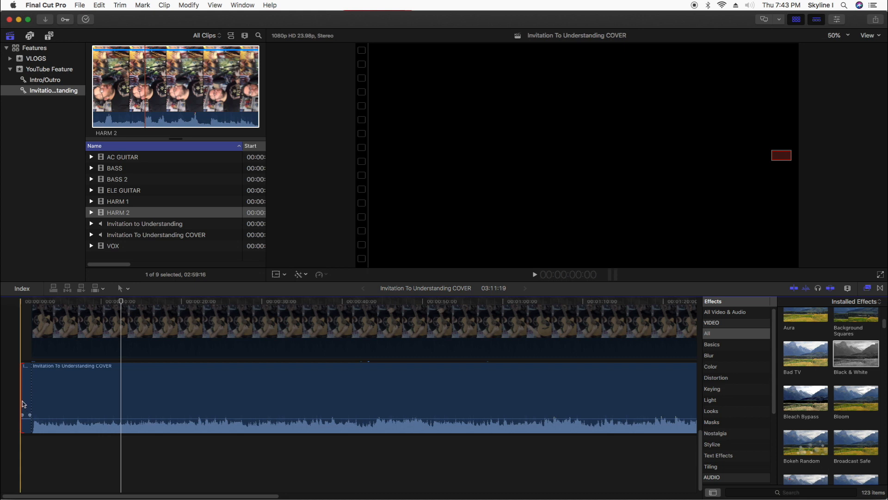
left_click(23, 406)
key("Delete")
left_click(20, 301)
key("space")
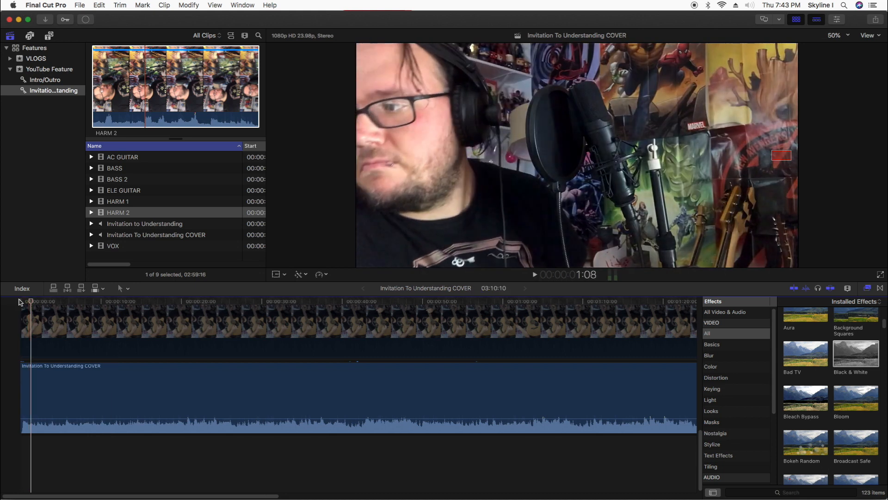
Disable the VOX clip and enable the ELE GUITAR clip so the electric guitar footage fills the viewer.
scroll(15, 359, "up", 8)
scroll(14, 359, "up", 4)
scroll(15, 359, "down", 2)
left_click(58, 363)
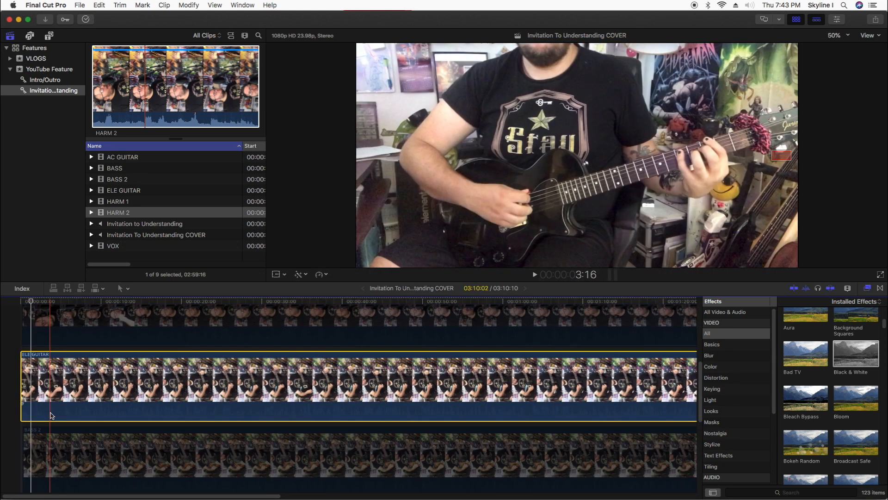
Switch the BASS 2 and ELE GUITAR clips on and off to compare their footage.
left_click(51, 449)
key("v")
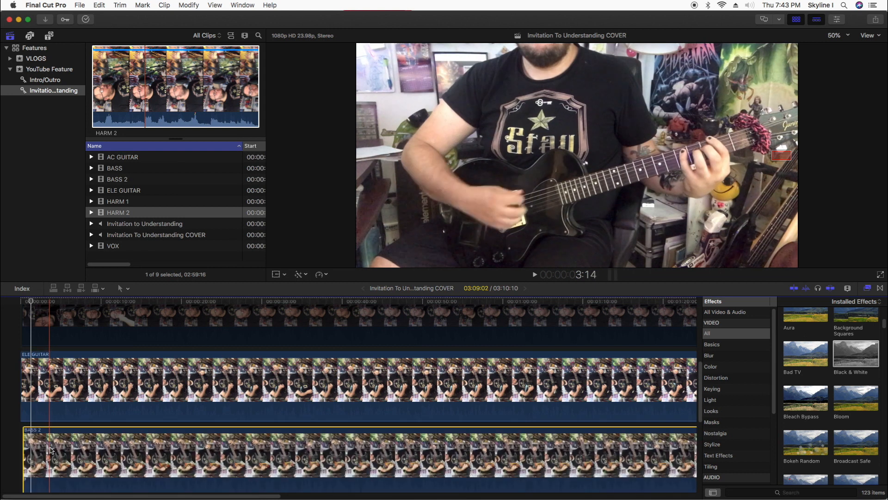
left_click(56, 391)
left_click(59, 444)
key("v")
left_click(54, 395)
key("v")
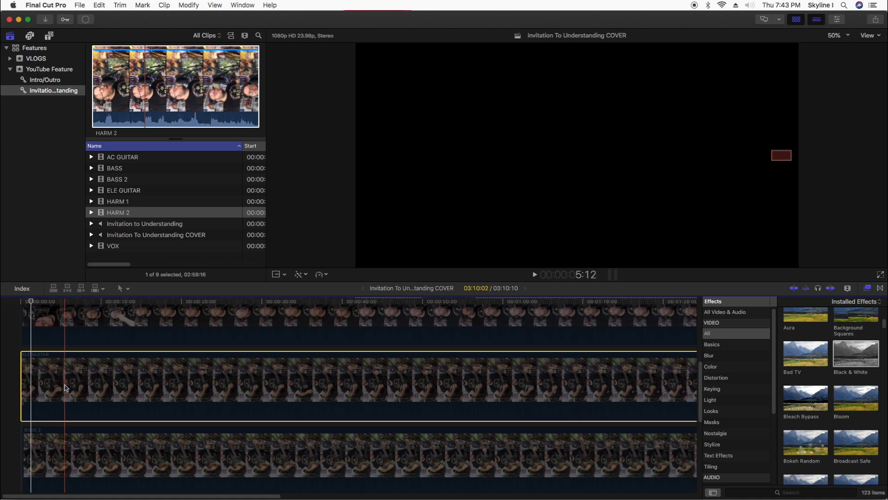
key("v")
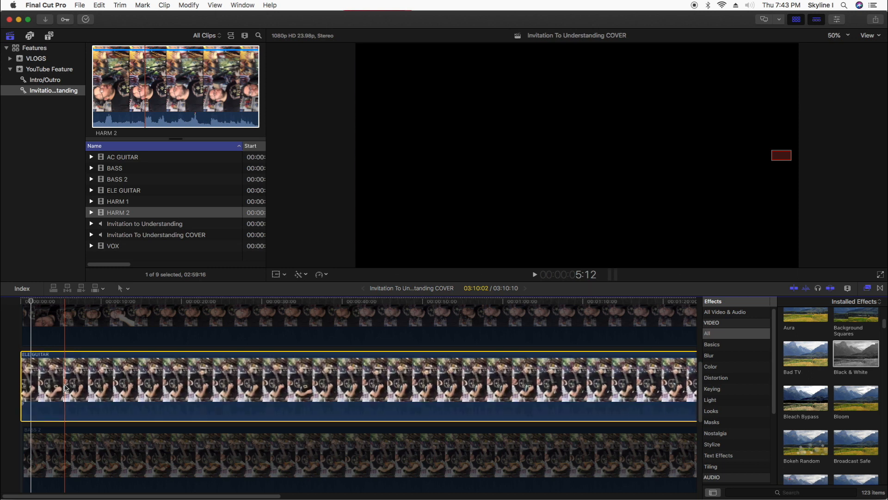
Inspect the opening frames of the ELE GUITAR clip alongside the start of the disabled VOX clip.
scroll(66, 388, "up", 3)
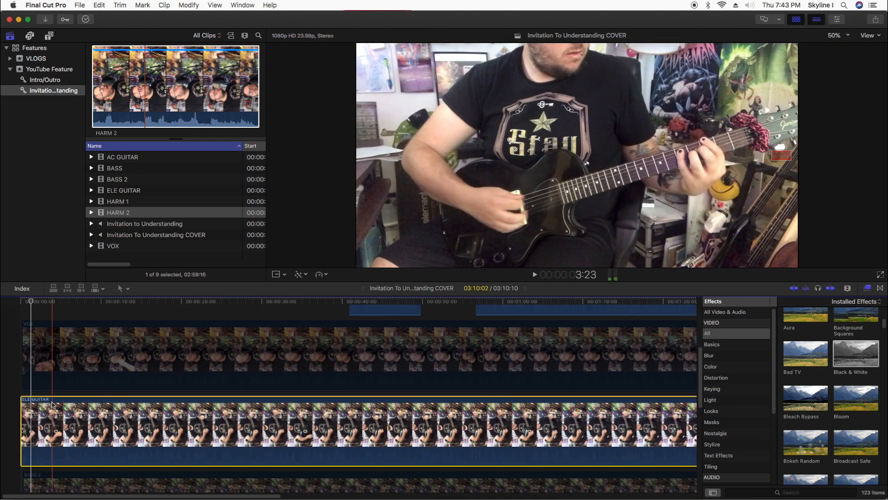
left_click(40, 370)
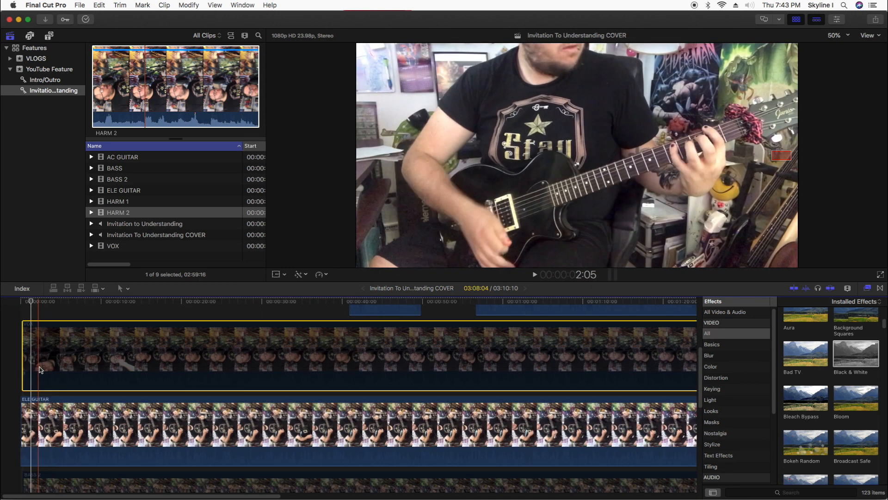
scroll(39, 384, "down", 3)
left_click(40, 395)
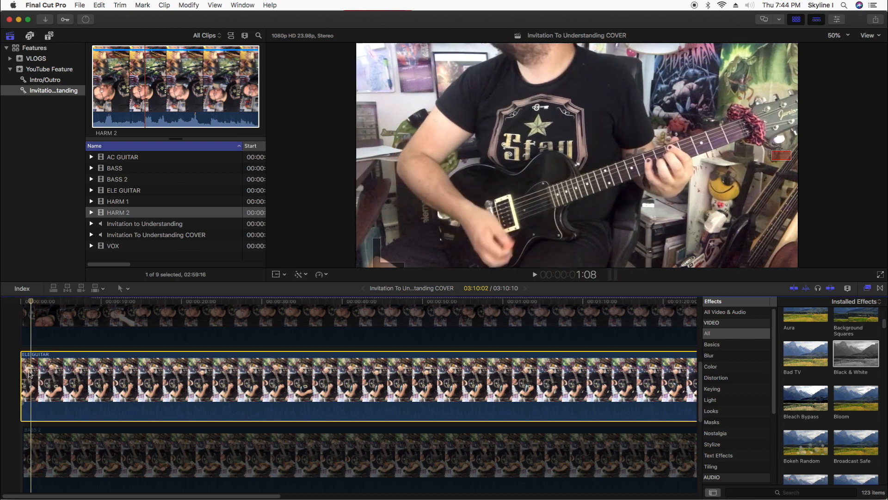
left_click(22, 353)
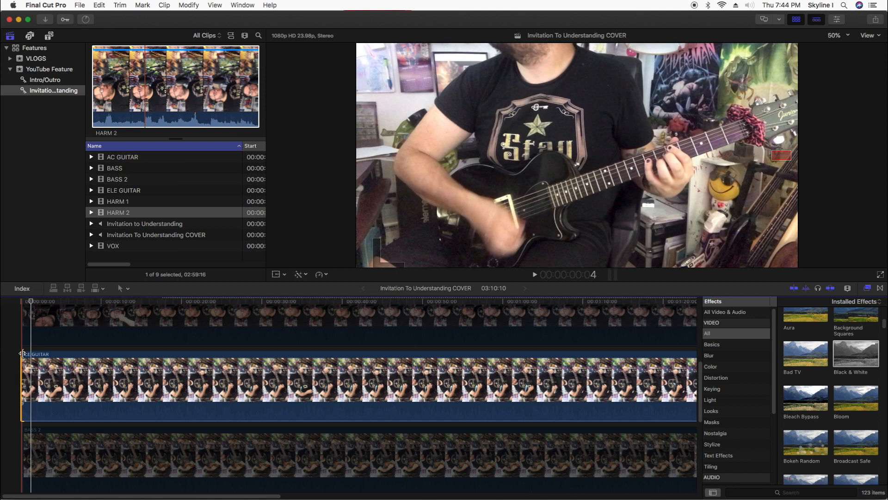
left_click(22, 348)
scroll(28, 370, "down", 2)
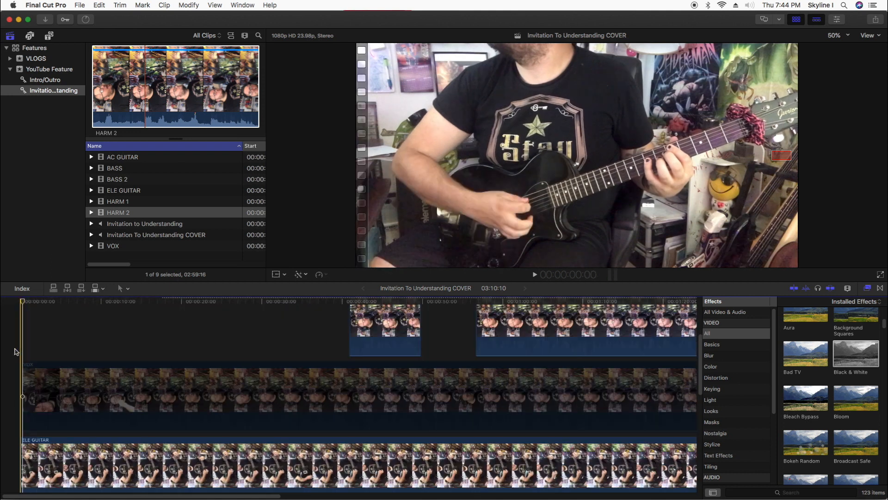
Enable the VOX and BASS 2 clips and play a few seconds of the opening.
left_click(41, 418)
scroll(43, 418, "down", 3)
left_click(46, 419)
scroll(46, 420, "up", 8)
left_click(66, 366)
key("v")
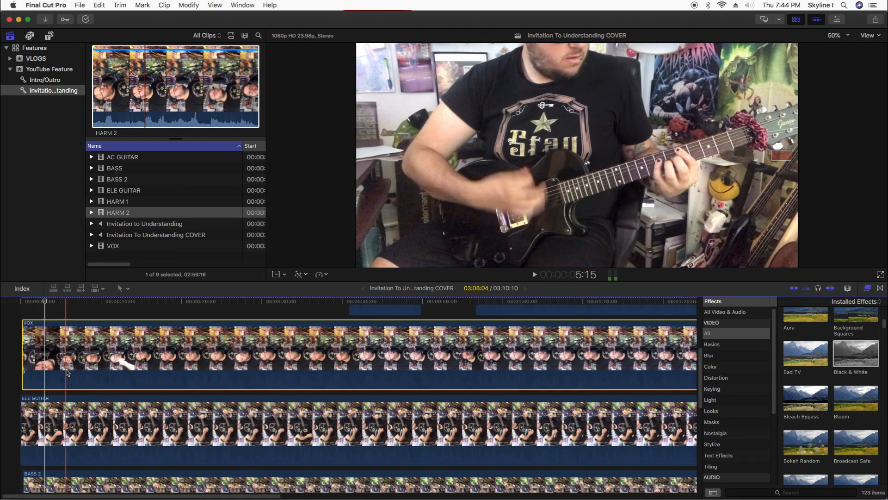
scroll(58, 370, "up", 4)
key("space")
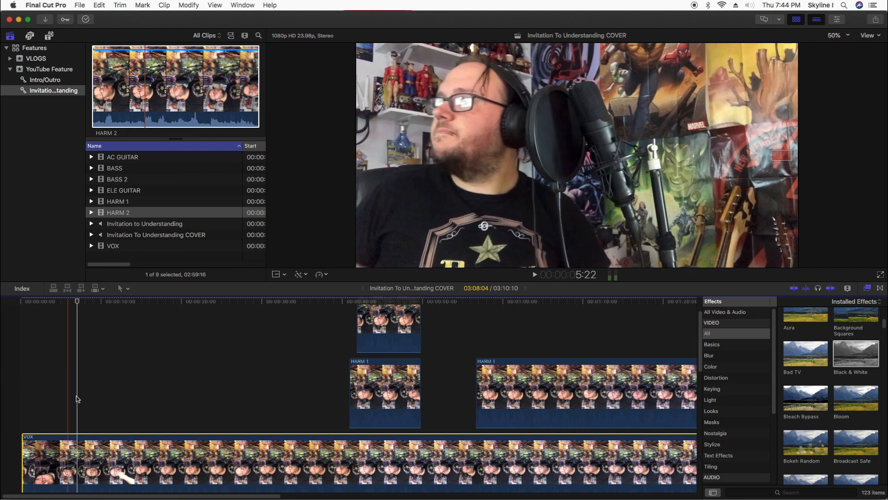
Disable the VOX, BASS 2 and AC GUITAR clips so only ELE GUITAR stays enabled at the project's start.
scroll(88, 442, "down", 3)
scroll(88, 442, "down", 2)
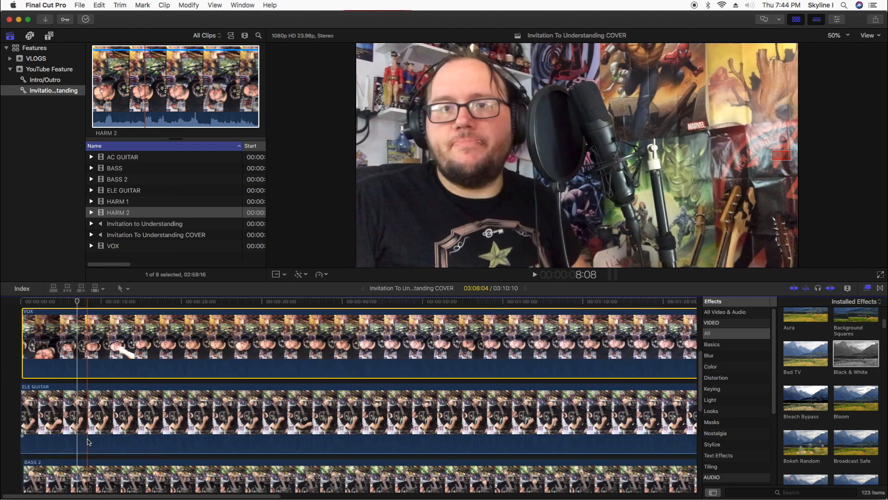
scroll(42, 370, "down", 3)
scroll(41, 370, "down", 1)
left_click(37, 423)
key("v")
scroll(39, 419, "down", 3)
left_click(39, 432)
key("v")
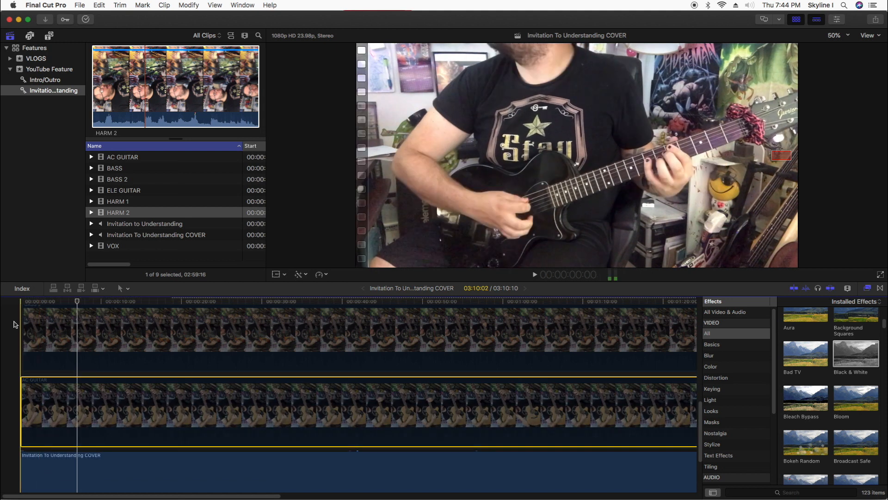
Play the project from the start and cut the ELE GUITAR clip at 1 second 17 frames.
left_click(18, 302)
key("space")
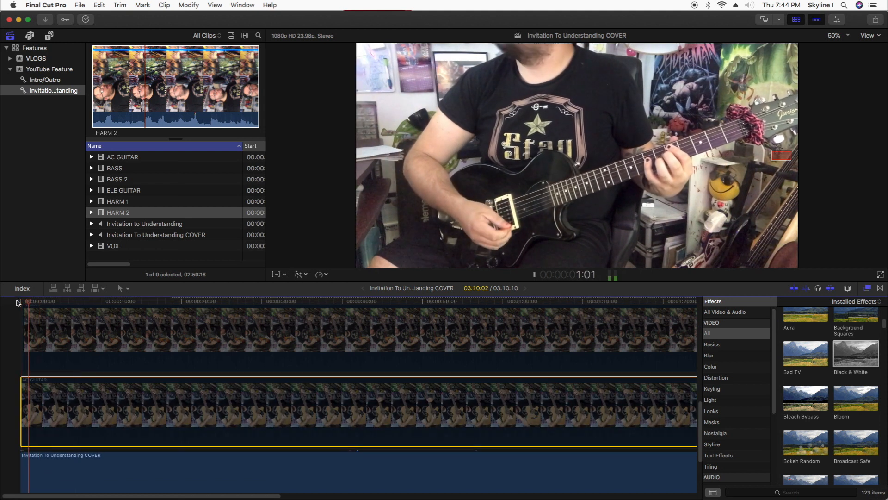
key("space")
scroll(35, 324, "up", 3)
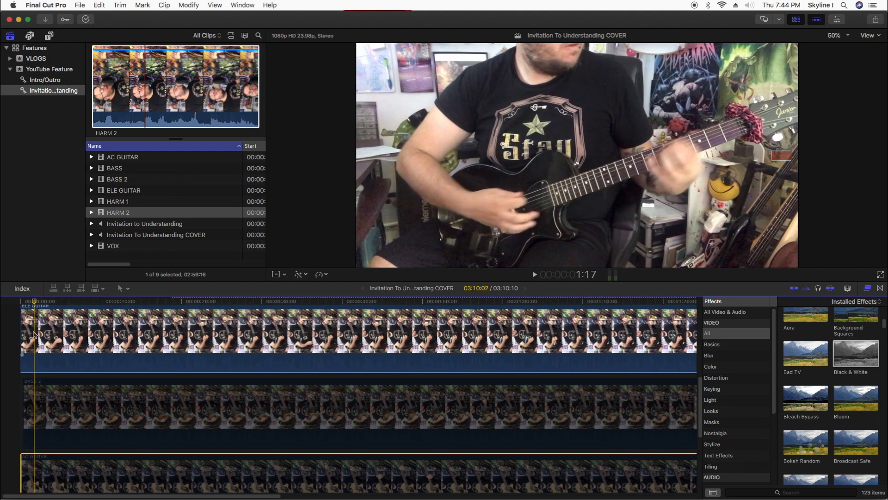
key("super+equal")
key("super+equal")
key("t")
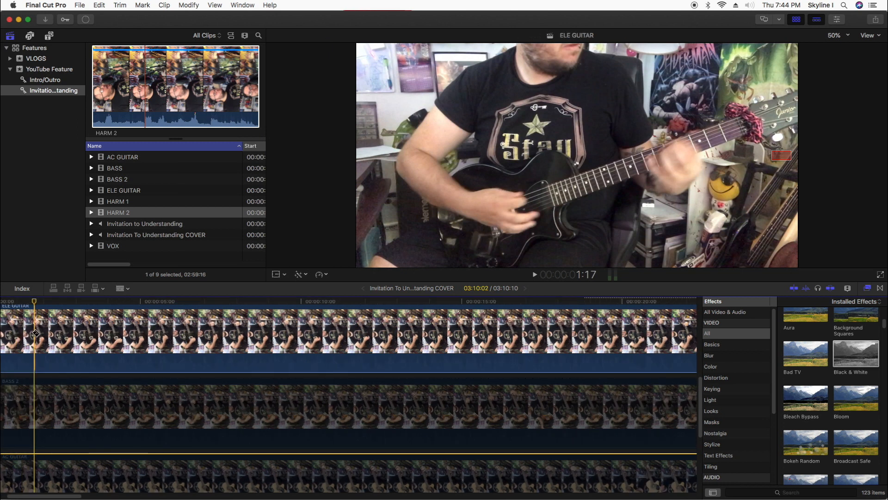
left_click(35, 333)
key("a")
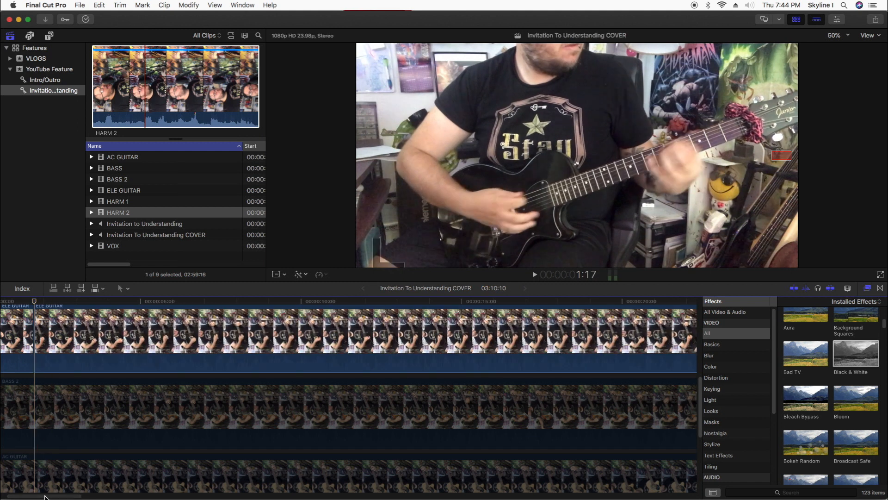
scroll(45, 496, "left", 2)
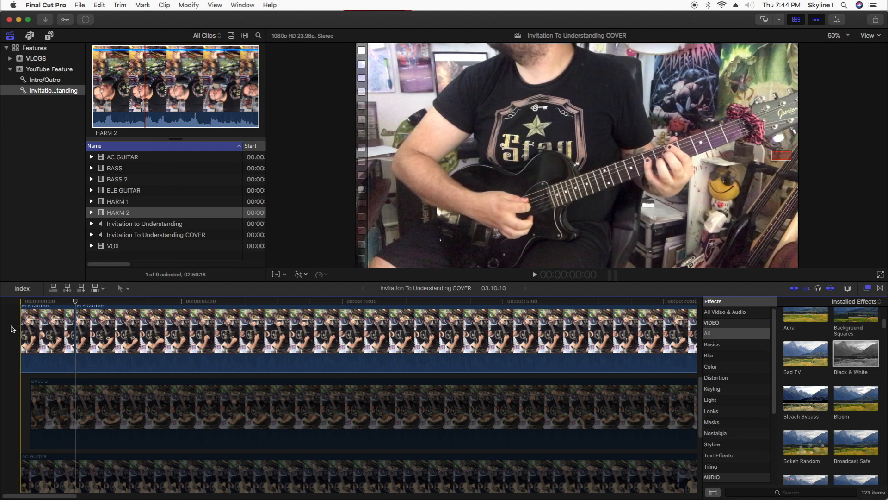
Switch the ELE GUITAR segment after the 1 second 17 frames cut off and back on.
key("b")
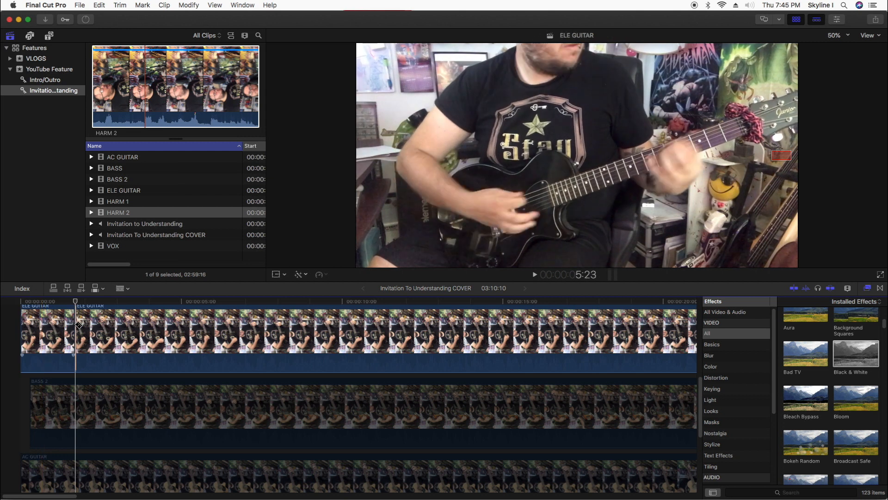
key("a")
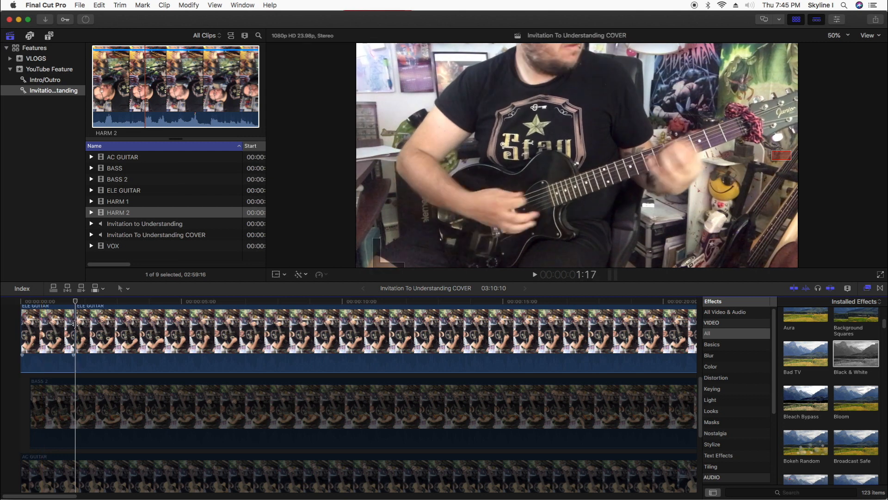
left_click(78, 337)
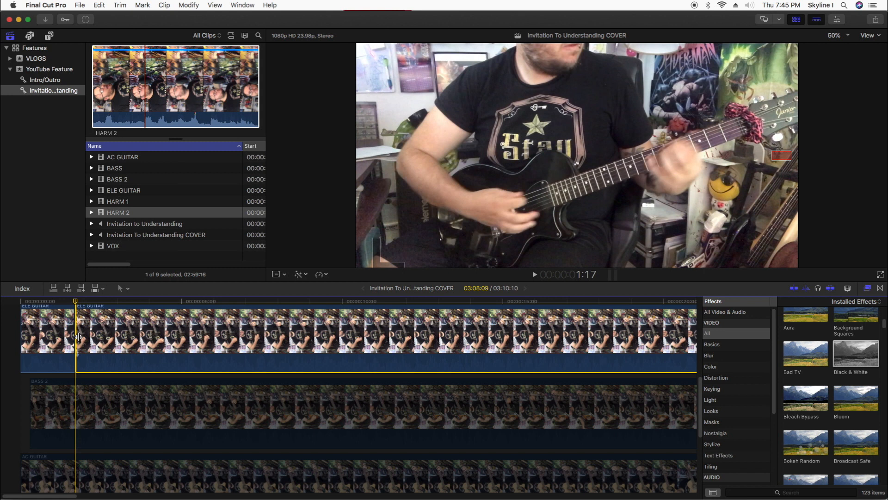
key("v")
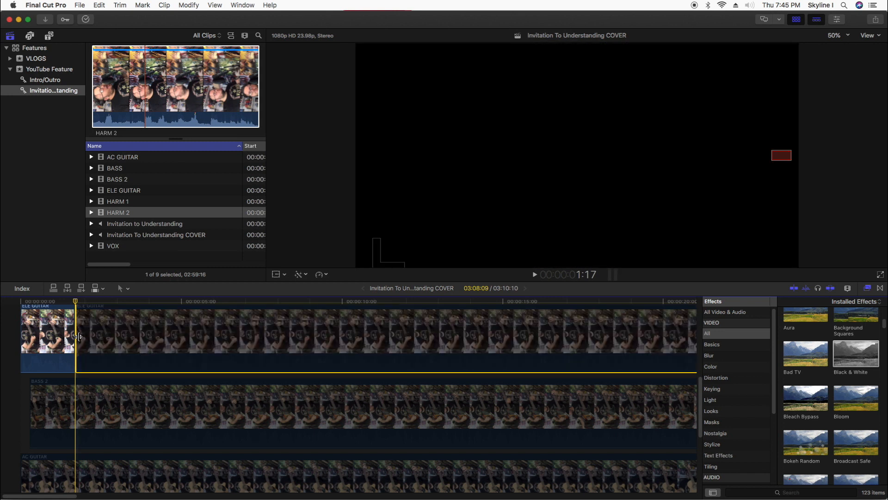
key("v")
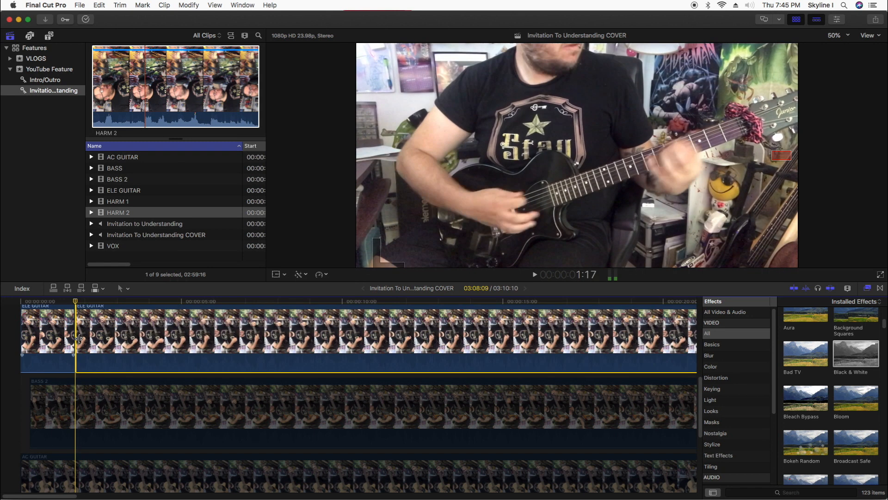
Replay the opening from the start to check the ELE GUITAR cut at 1 second 17 frames.
left_click(20, 304)
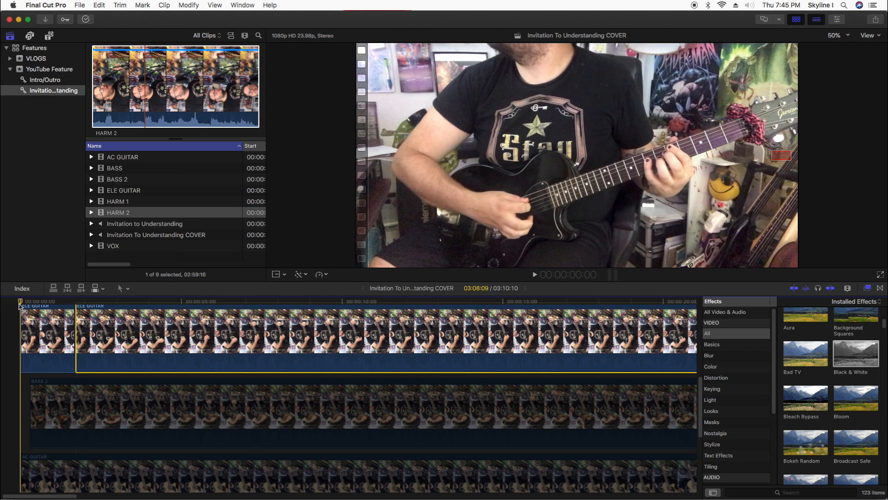
key("space")
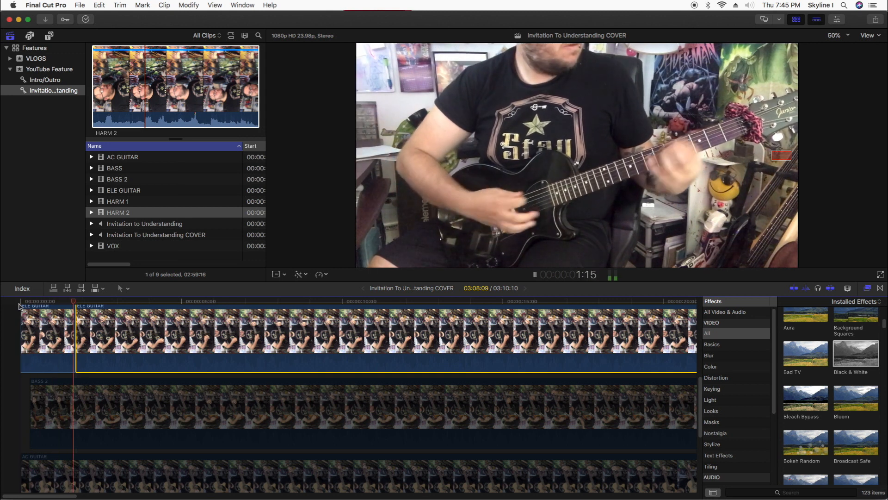
key("space")
left_click(73, 303)
key("b")
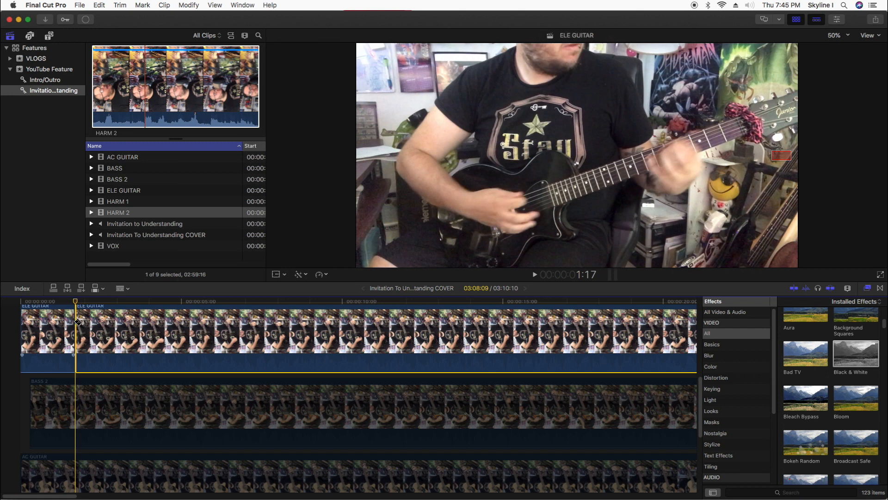
key("a")
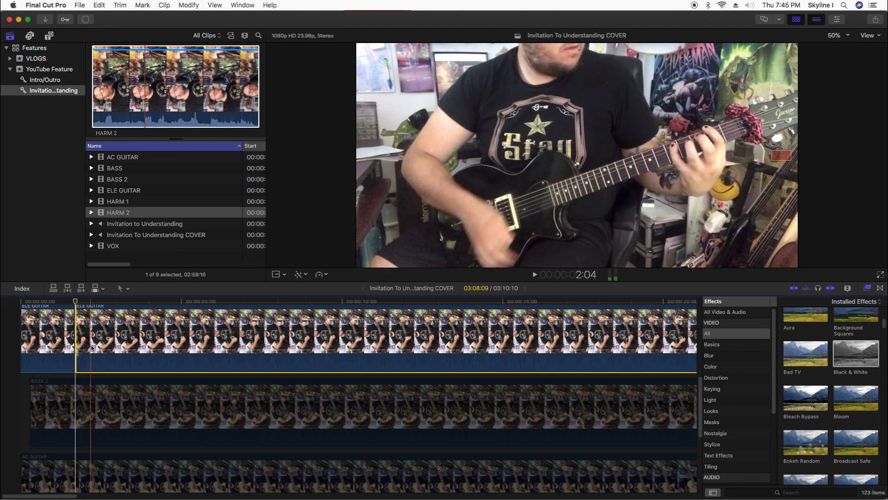
Disable the ELE GUITAR segment after 1 second 17 frames, cut BASS 2 at that point and enable its second part.
key("v")
key("p")
key("a")
left_click(82, 406)
key("v")
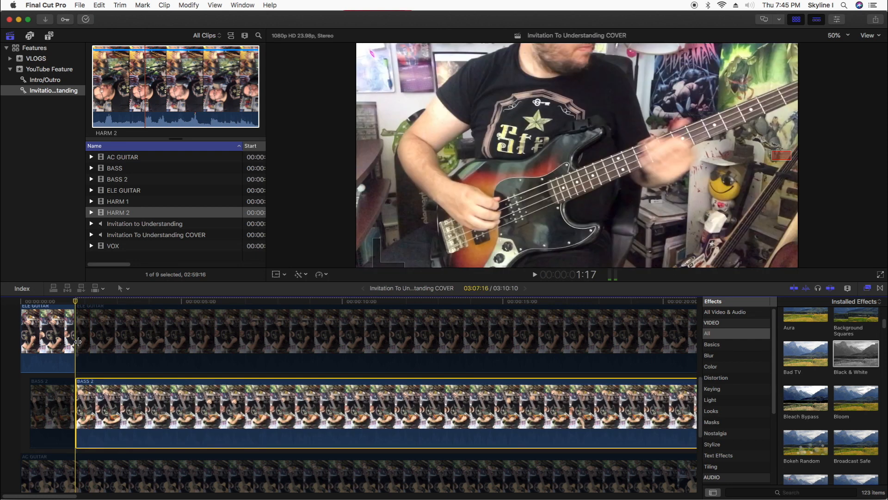
Switch the BASS 2 segment after 1 second 17 frames off and back on while rechecking its cut point.
key("v")
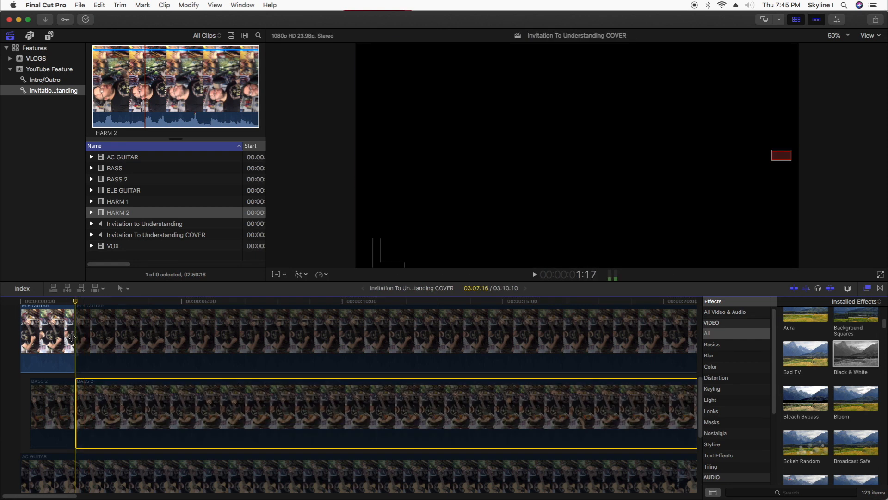
left_click(72, 412)
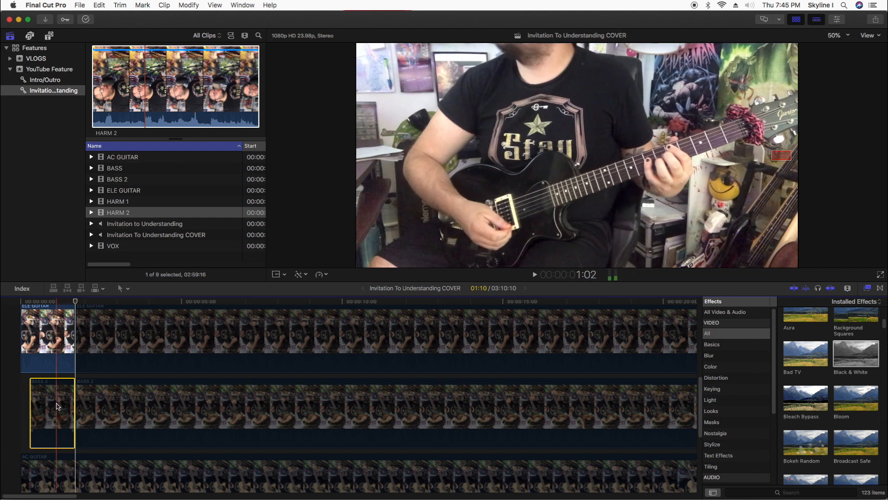
key("p")
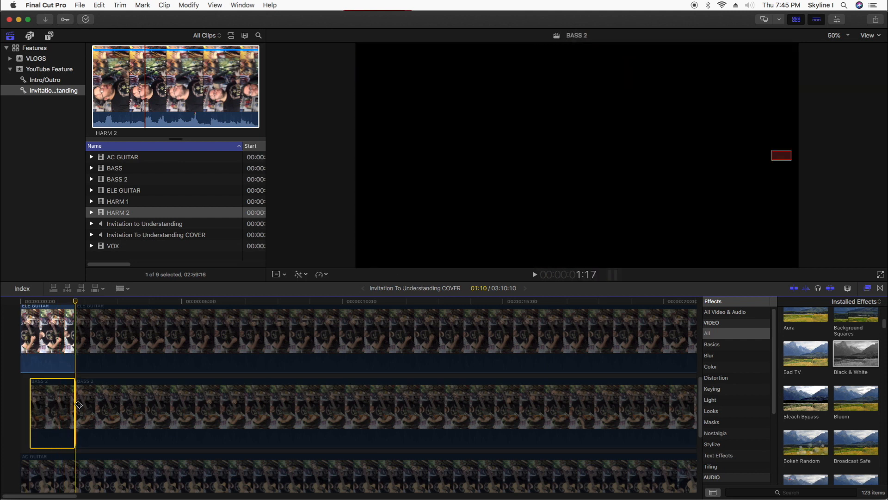
left_click(78, 404)
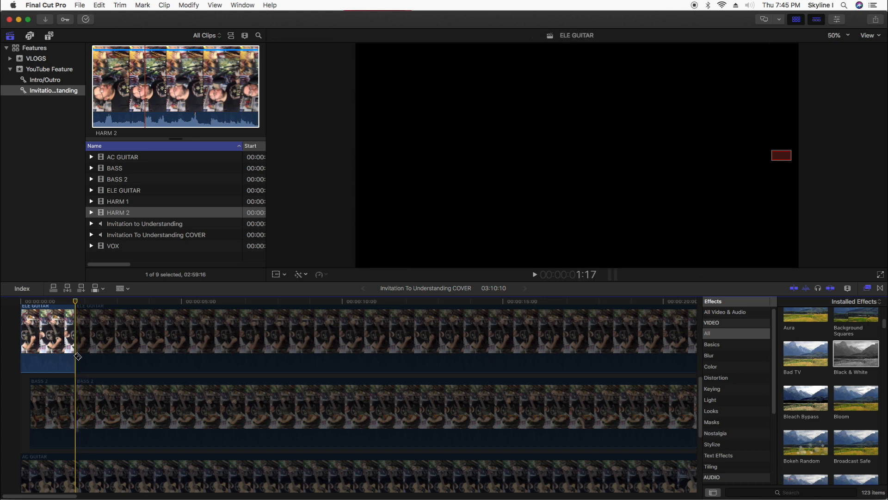
key("a")
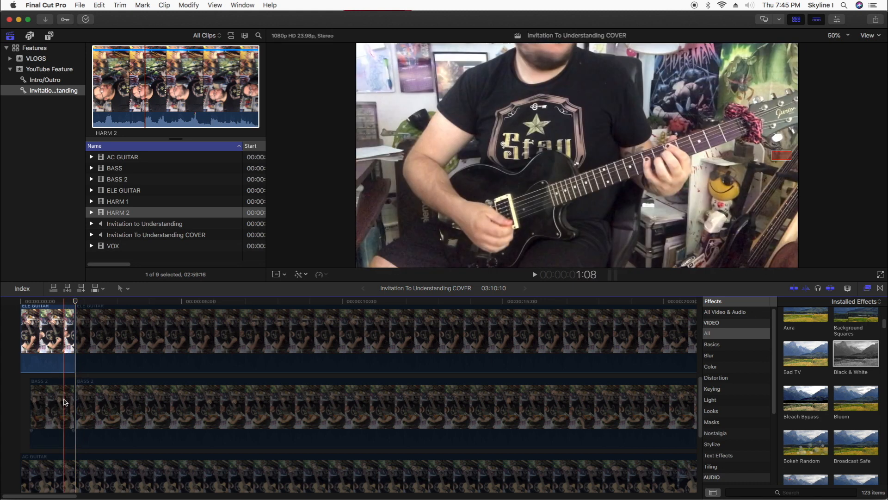
left_click(92, 402)
key("v")
Play from the start, cut BASS 2 at 3 seconds 15 frames and disable its remainder.
key("Home")
key("space")
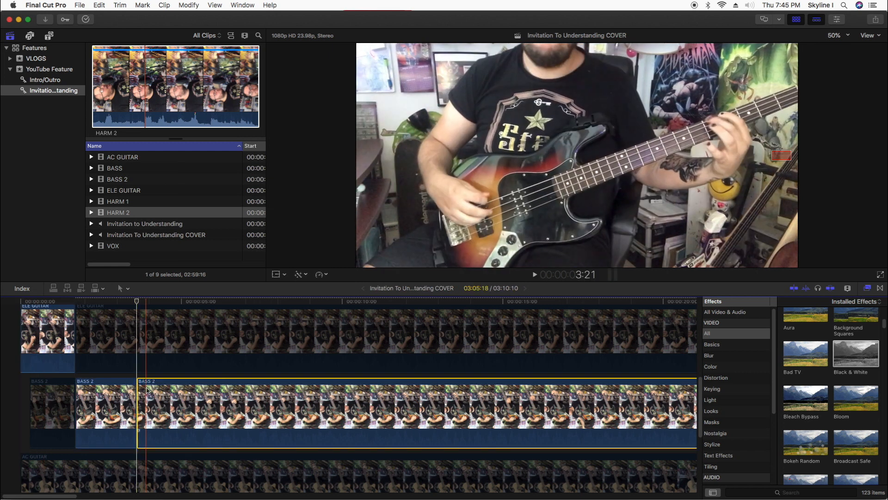
key("v")
Cut AC GUITAR at 3 seconds 15 frames and at 7 seconds 4 frames, enabling only the segment between the cuts.
scroll(141, 388, "down", 3)
scroll(140, 389, "down", 3)
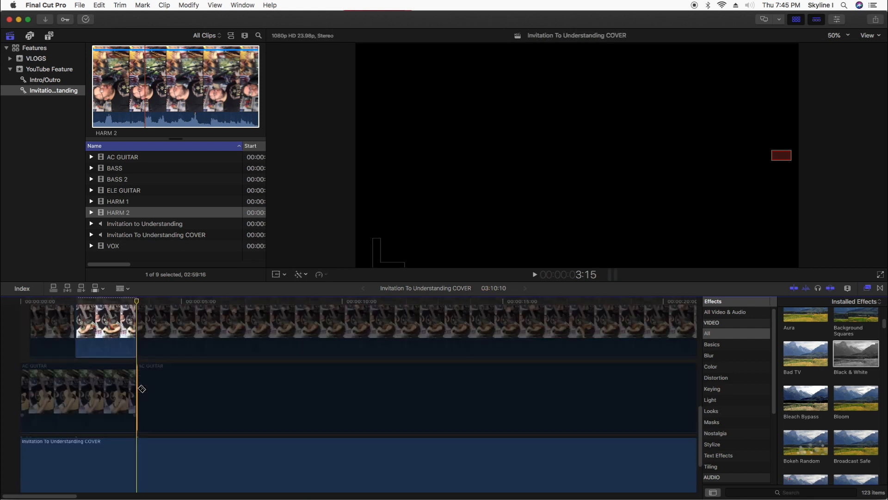
left_click(145, 390)
left_click_drag(145, 390, 263, 376)
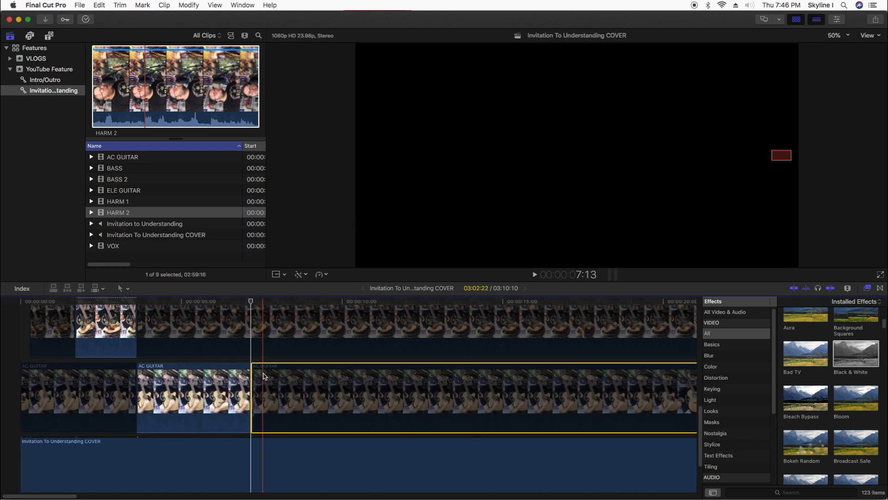
Cut the disabled ELE GUITAR clip at 7 seconds 4 frames and enable the segment after the cut.
scroll(250, 377, "up", 8)
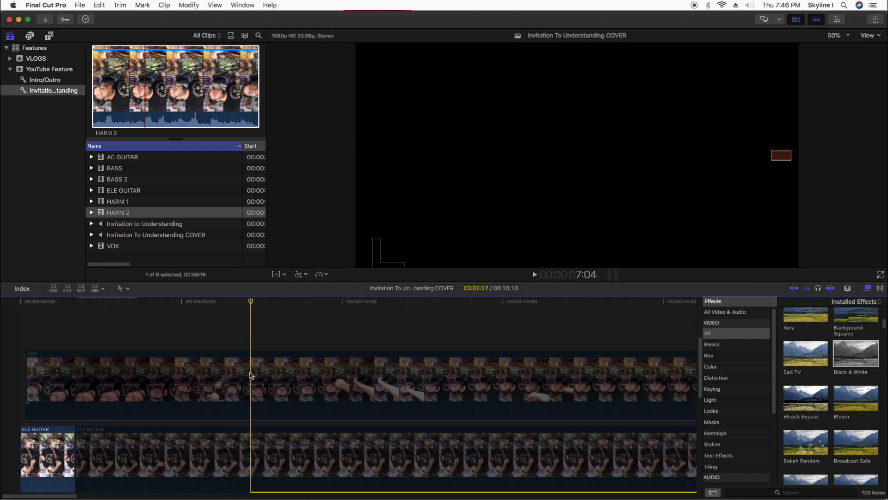
scroll(250, 377, "down", 4)
key("r")
left_click(255, 392)
left_click(259, 390)
key("v")
Cut ELE GUITAR at 10 seconds 17 frames and disable everything after that cut.
key("b")
left_click(365, 388)
key("a")
left_click(368, 387)
key("v")
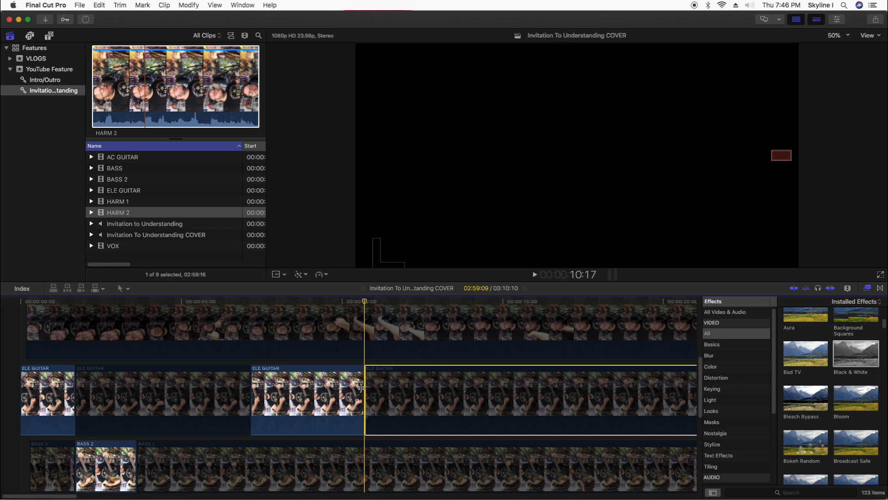
scroll(361, 387, "down", 5)
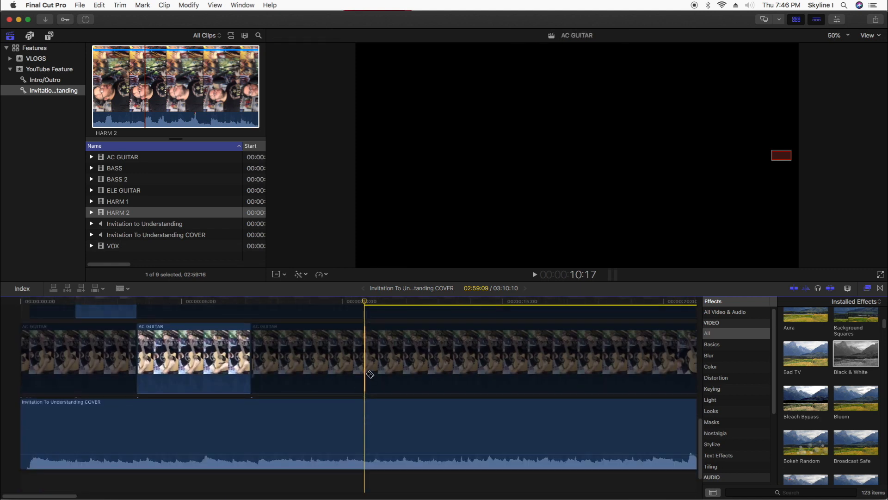
Enable the AC GUITAR segment after the cut at 10 seconds 17 frames and play from about 6 seconds.
key("a")
left_click(388, 357)
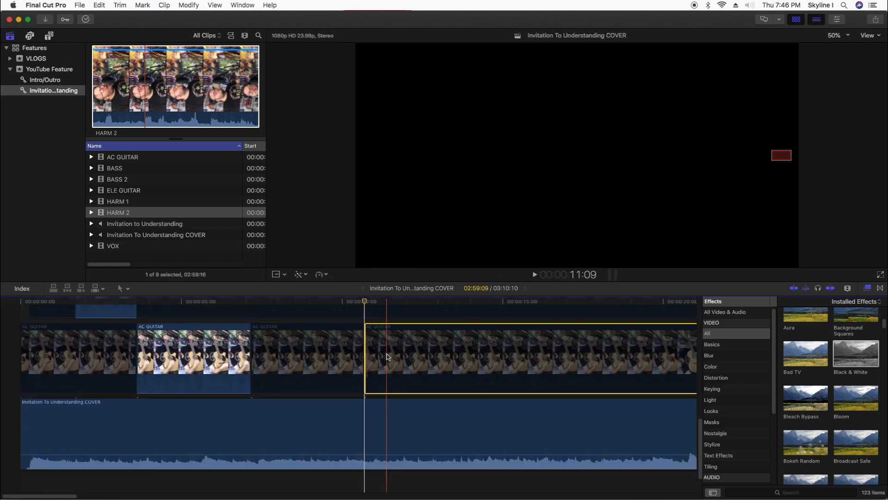
left_click(208, 303)
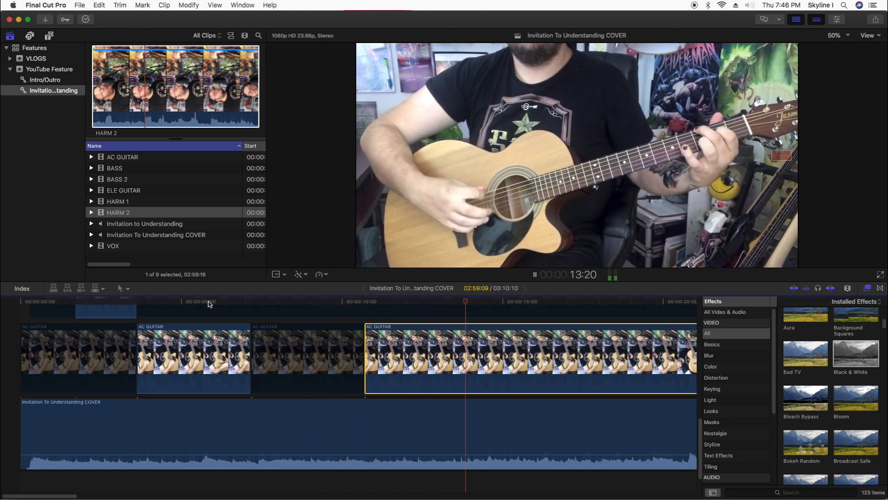
Cut AC GUITAR at 14 seconds 10 frames and disable everything after that cut.
key("b")
left_click(483, 341)
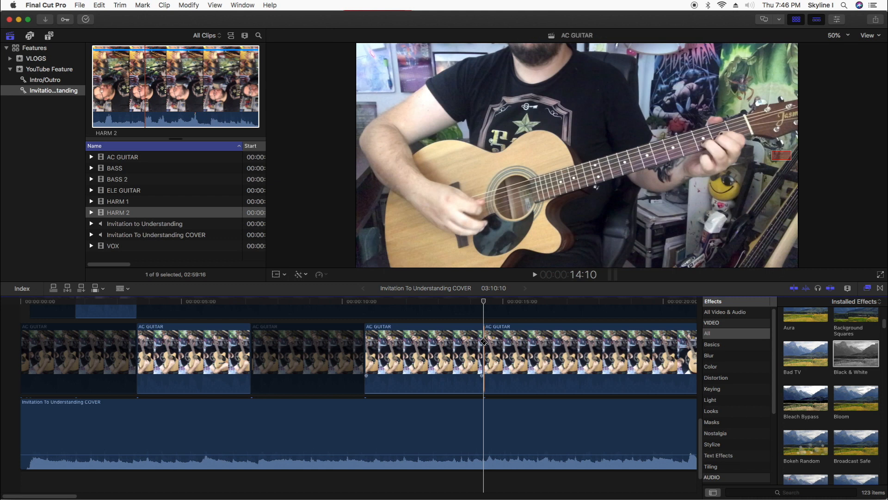
key("a")
left_click(489, 344)
key("v")
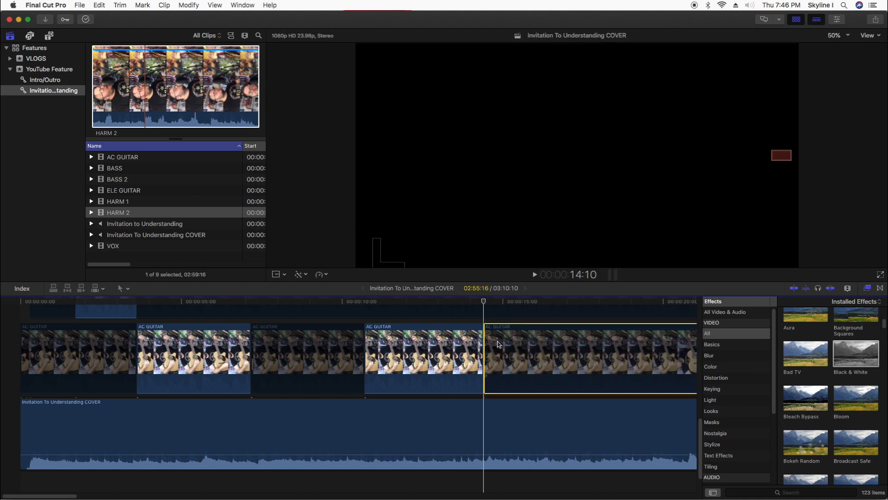
Cut the disabled VOX clip at 14 seconds 10 frames and enable the segment after the cut.
scroll(486, 345, "up", 5)
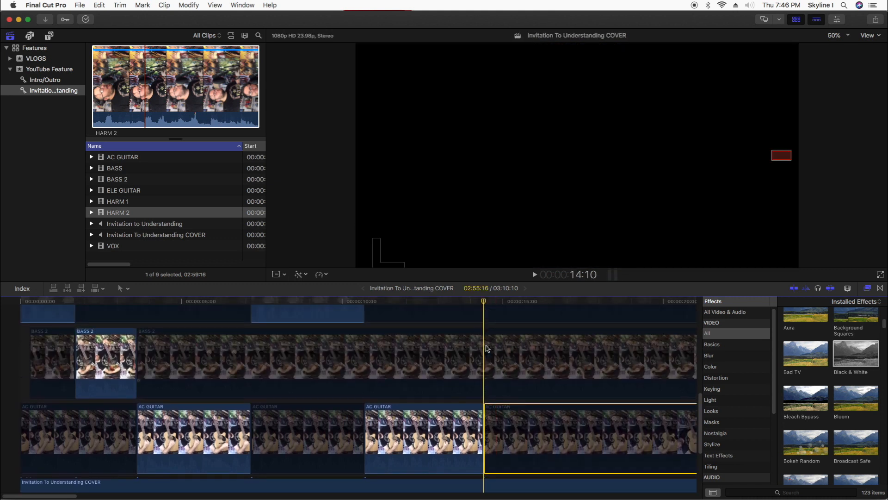
scroll(485, 348, "up", 8)
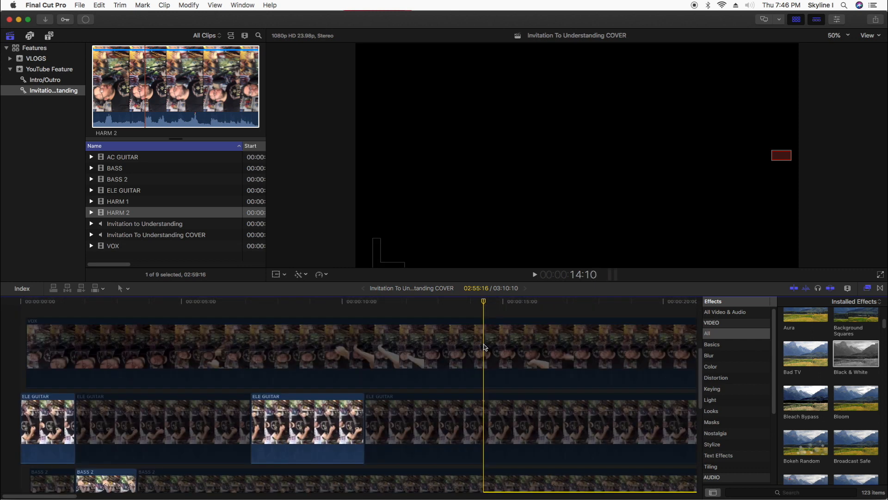
key("b")
key("v")
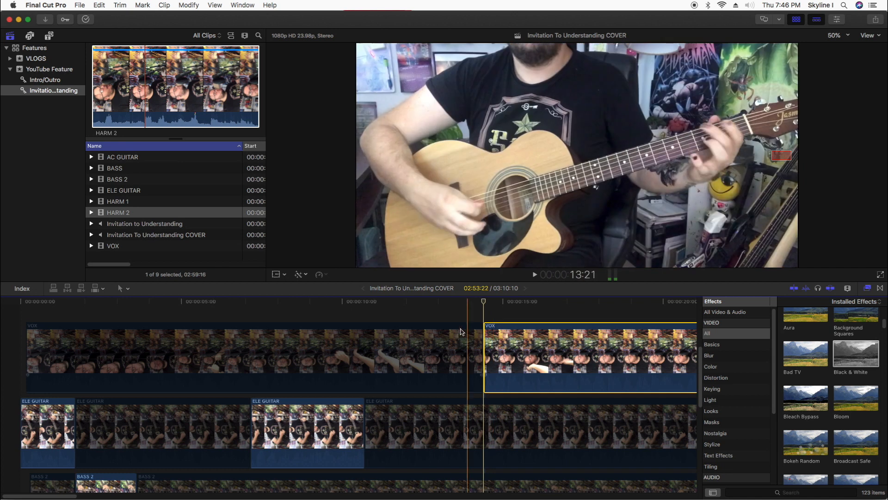
Play through the vocal entry, cut VOX and ELE GUITAR at 20 seconds 10 frames, and disable VOX after the cut.
key("space")
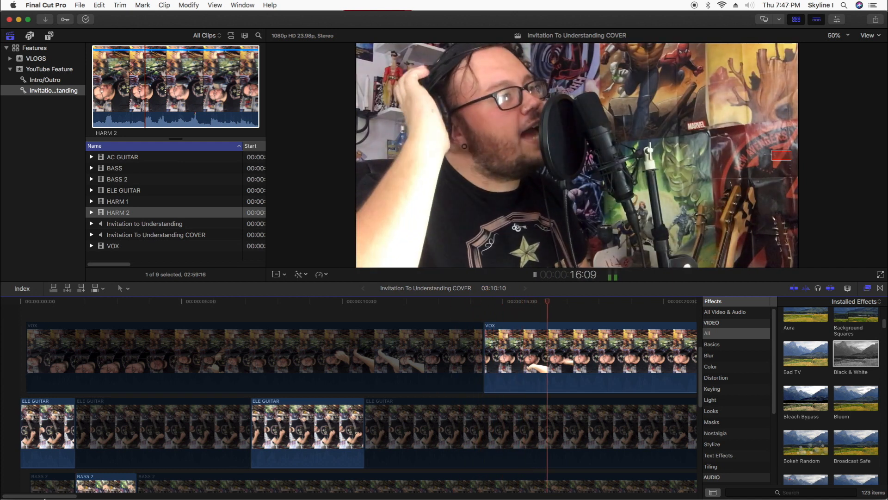
scroll(208, 462, "right", 5)
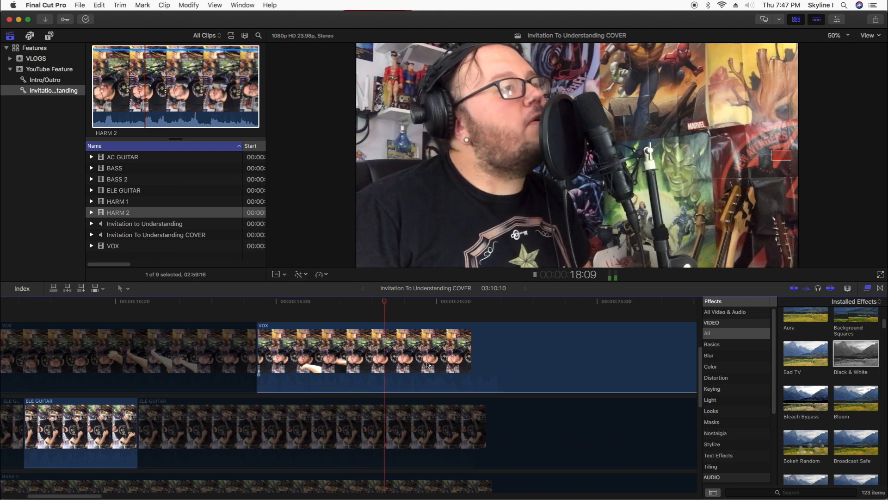
key("space")
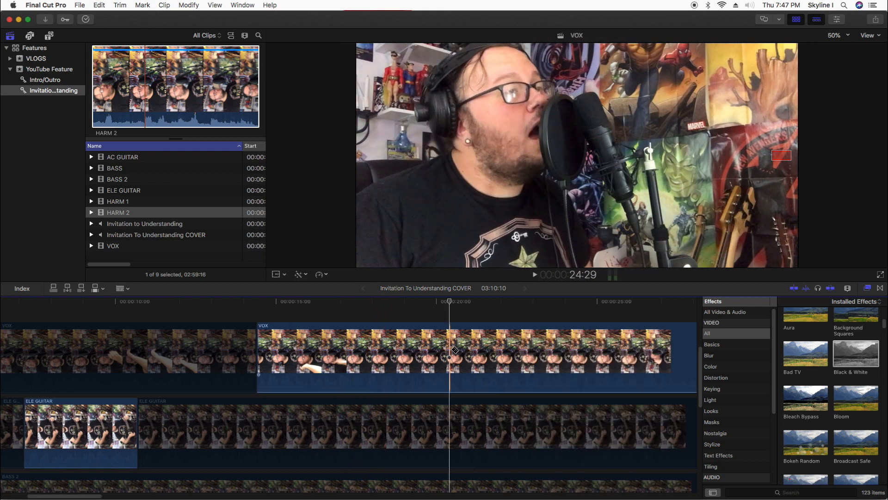
key("b")
left_click(451, 349)
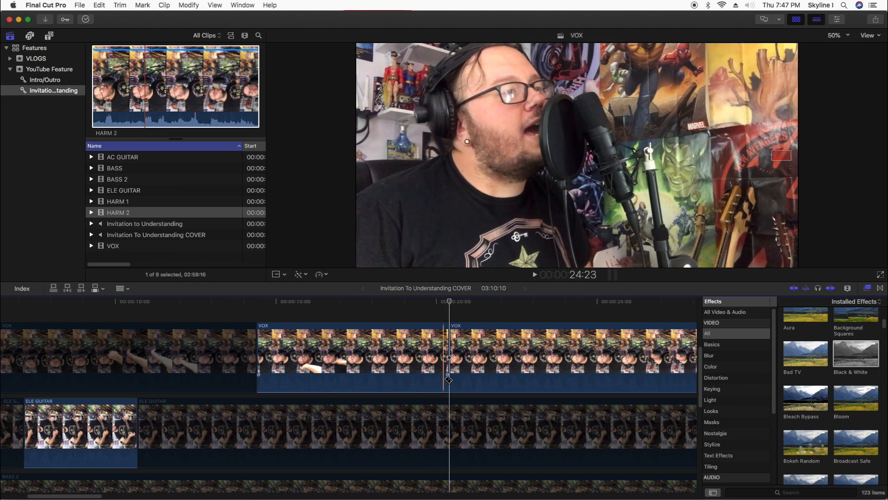
scroll(450, 389, "down", 3)
left_click(450, 412)
key("a")
left_click(478, 333)
key("v")
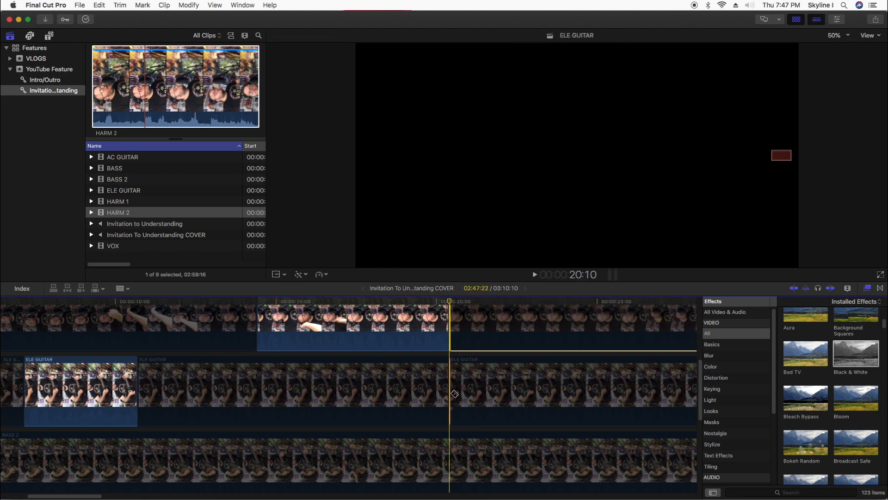
Enable the ELE GUITAR segment after 20 seconds 10 frames and review the transition from VOX.
left_click(475, 394)
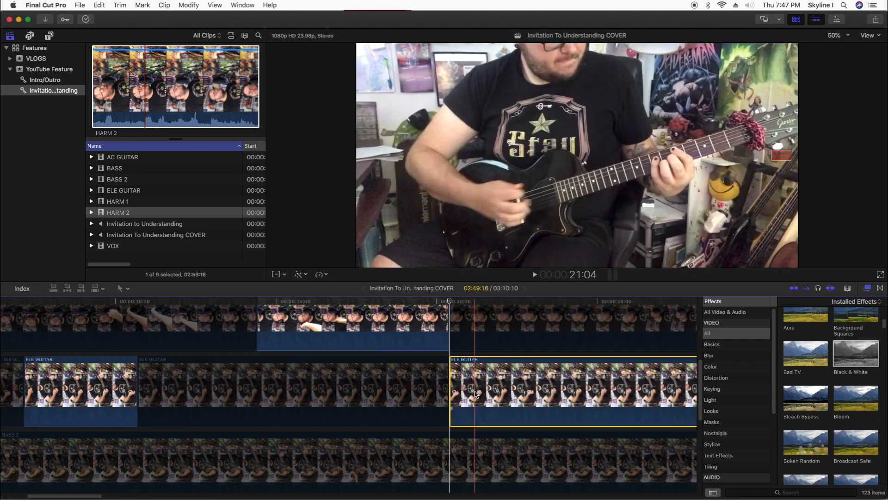
key("super+minus")
key("super+minus")
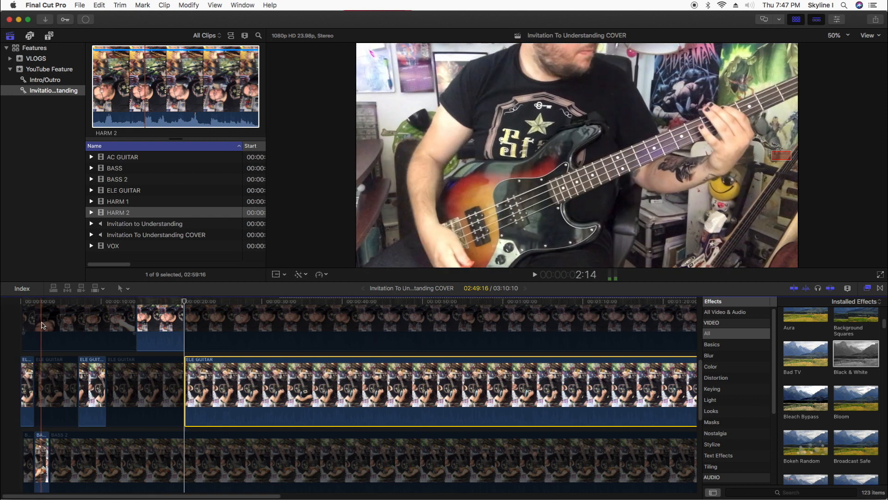
key("super+equal")
key("super+equal")
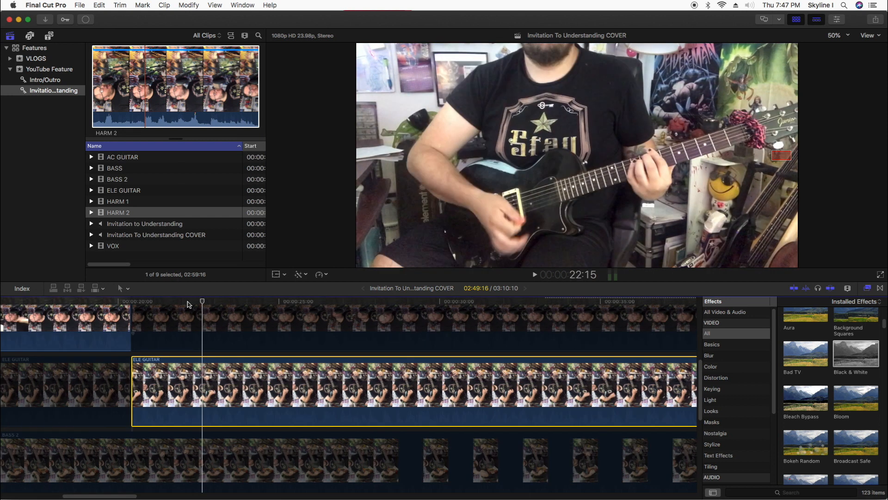
Disable ELE GUITAR and re-enable VOX after the cut at 20 seconds 10 frames.
scroll(296, 329, "up", 3)
key("v")
left_click(156, 315)
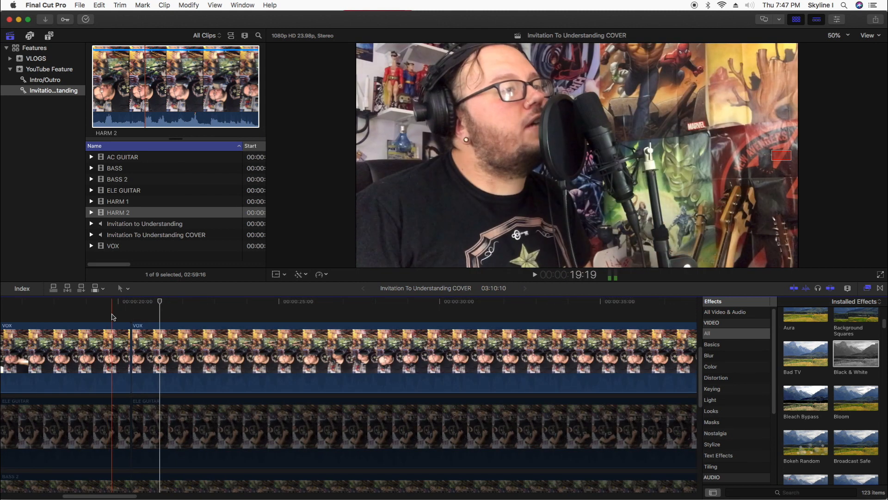
Cut VOX and ELE GUITAR at 20 seconds 16 frames, disabling VOX and enabling ELE GUITAR after the cut.
key("super+b")
left_click(148, 359)
key("v")
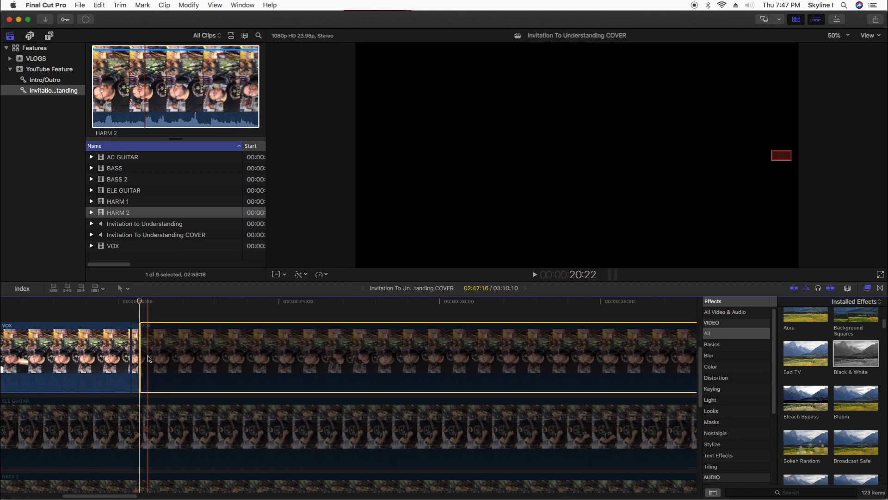
key("super+b")
left_click(149, 416)
key("v")
Play across the switch to ELE GUITAR, cut BASS 2 at 23 seconds 1 frame and enable its remainder.
left_click(68, 300)
key("space")
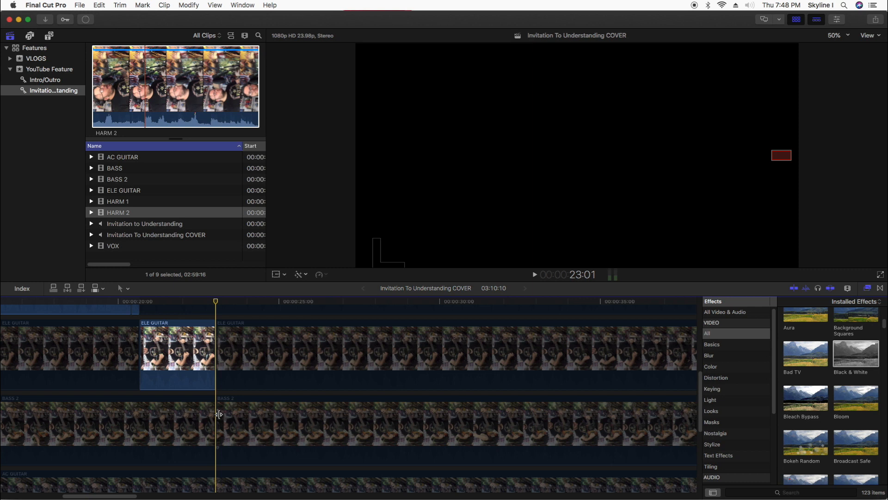
left_click(222, 415)
key("v")
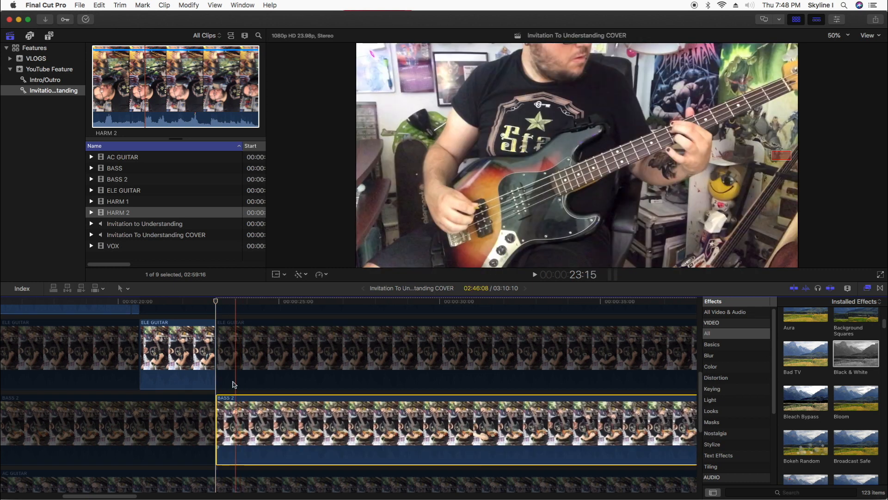
Play the BASS 2 segment, cut it just before 25 seconds and disable everything after that cut.
key("space")
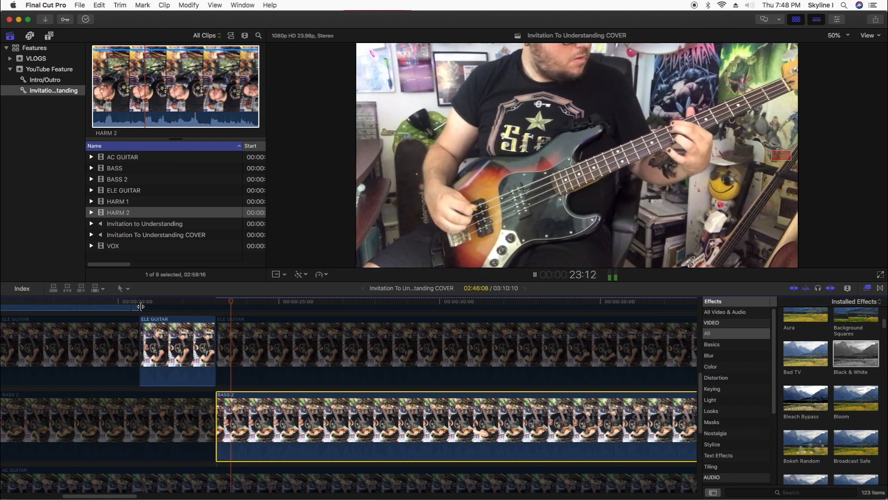
key("space")
left_click(281, 430)
key("a")
left_click(308, 426)
key("v")
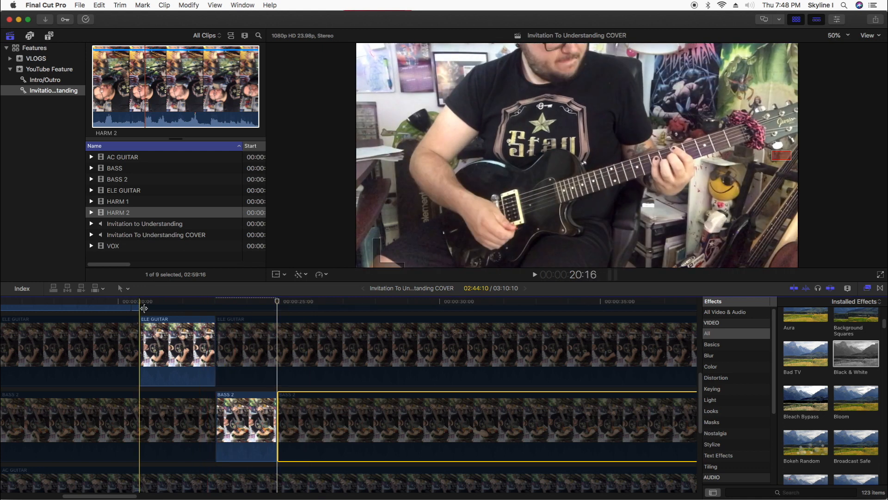
Play from the ELE GUITAR segment, cut AC GUITAR where BASS 2 ends just before 25 seconds, and enable its remainder.
key("super+shift+a")
key("space")
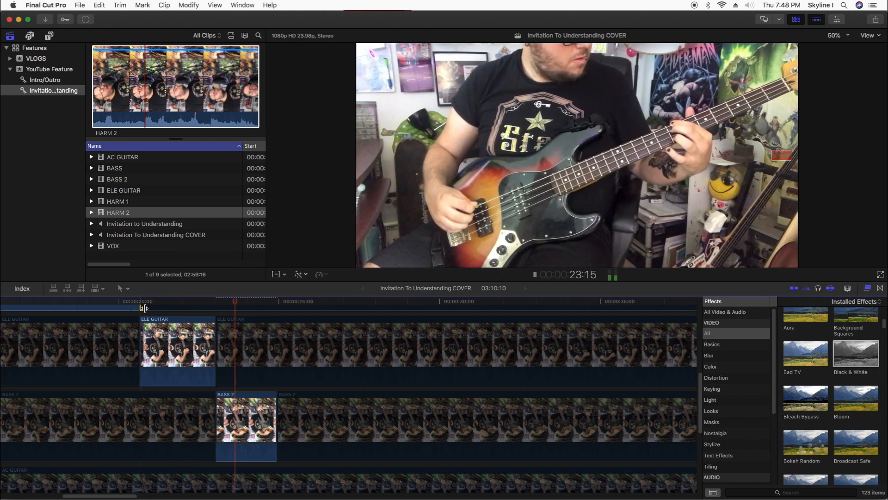
scroll(283, 398, "down", 4)
left_click(294, 406)
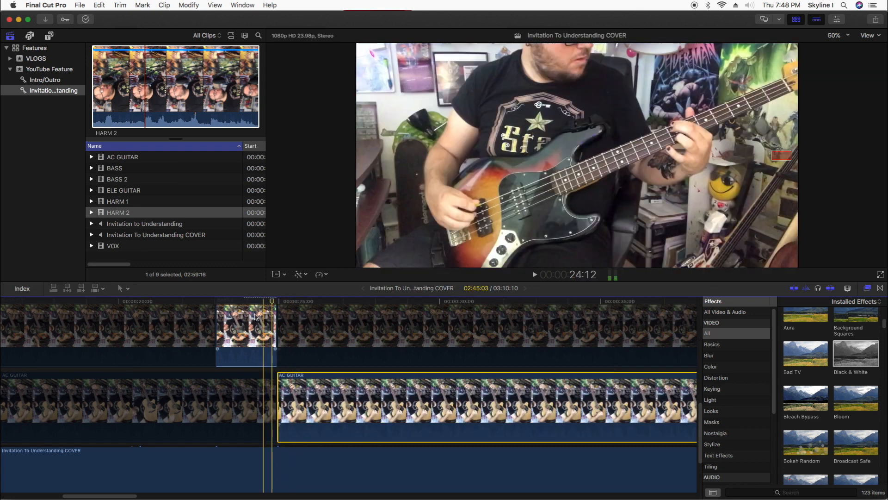
Play from the short BASS 2 segment, cut AC GUITAR at 28 seconds 12 frames and disable its remainder.
left_click(234, 309)
key("space")
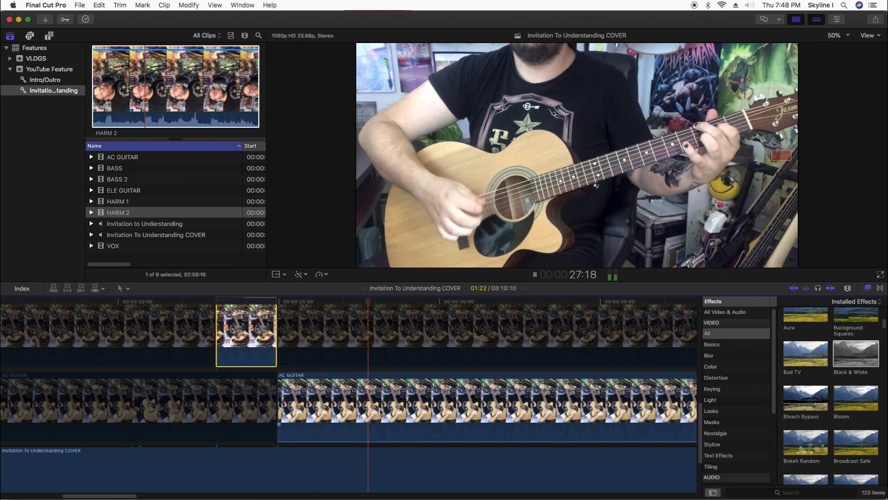
key("space")
scroll(388, 403, "down", 5)
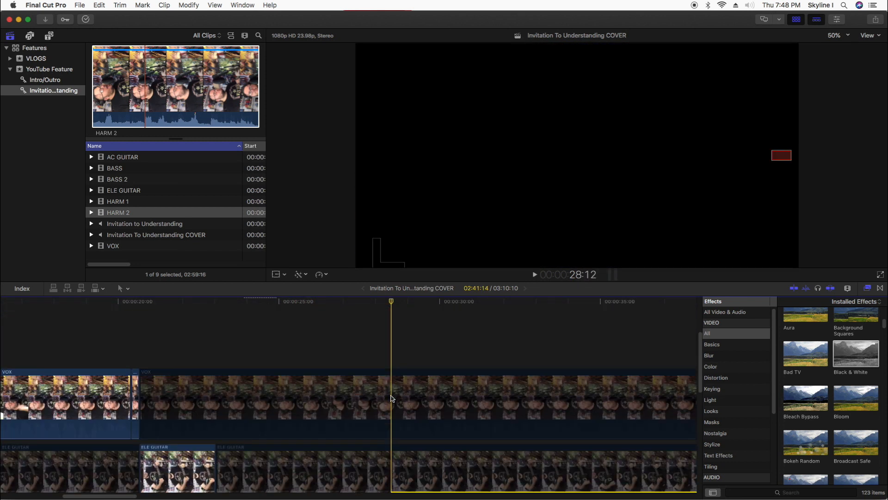
Cut VOX at 28 seconds 12 frames and at 34 seconds 22 frames, enabling only the segment between the cuts.
key("space")
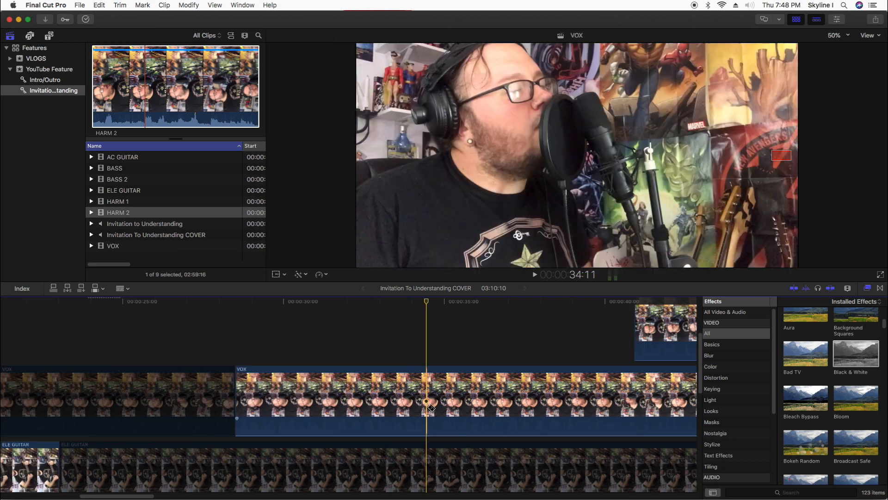
key("space")
key("space")
left_click(443, 404)
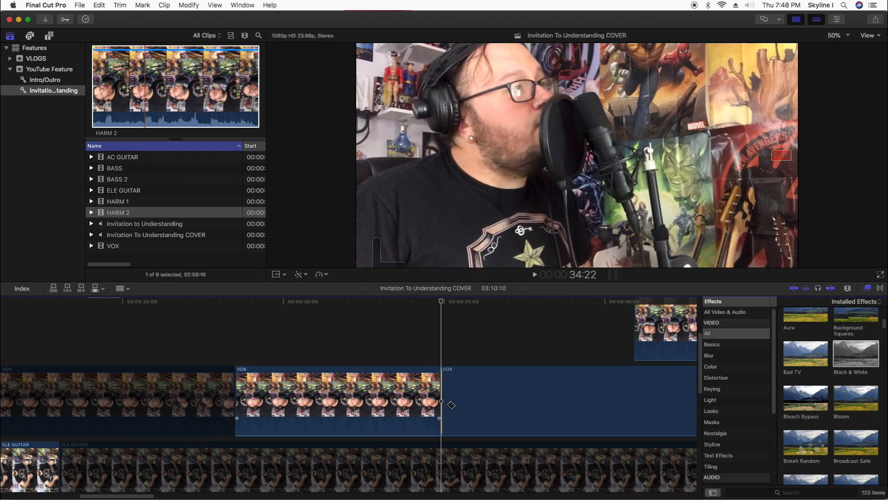
key("a")
left_click(445, 404)
key("v")
Cut the disabled AC GUITAR clip at 34 seconds 22 frames and enable the segment after the cut.
scroll(456, 405, "down", 5)
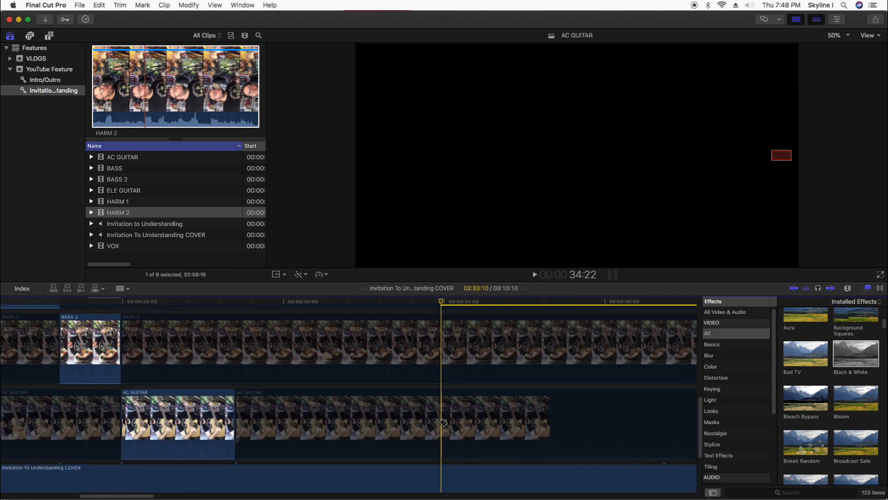
left_click(445, 422)
key("v")
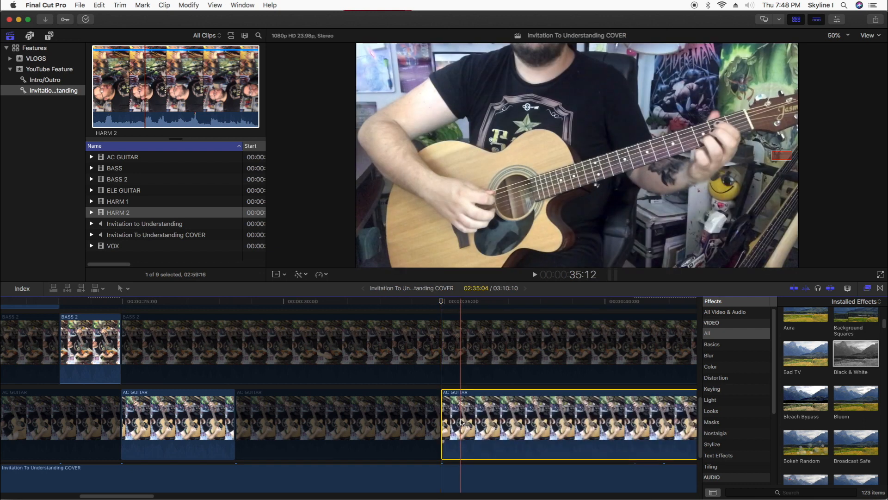
Cut BASS 2 at 34 seconds 22 frames and at about 37 seconds, enabling only the segment after the second cut.
left_click(446, 359)
key("a")
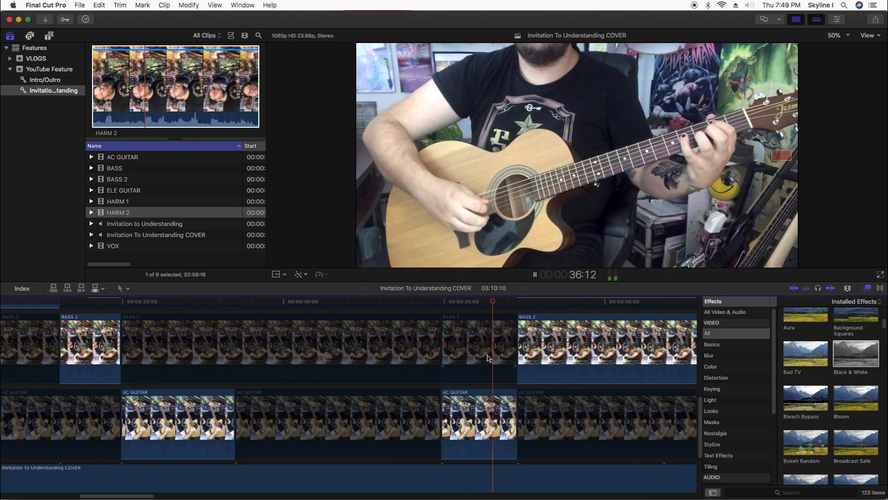
scroll(487, 358, "up", 5)
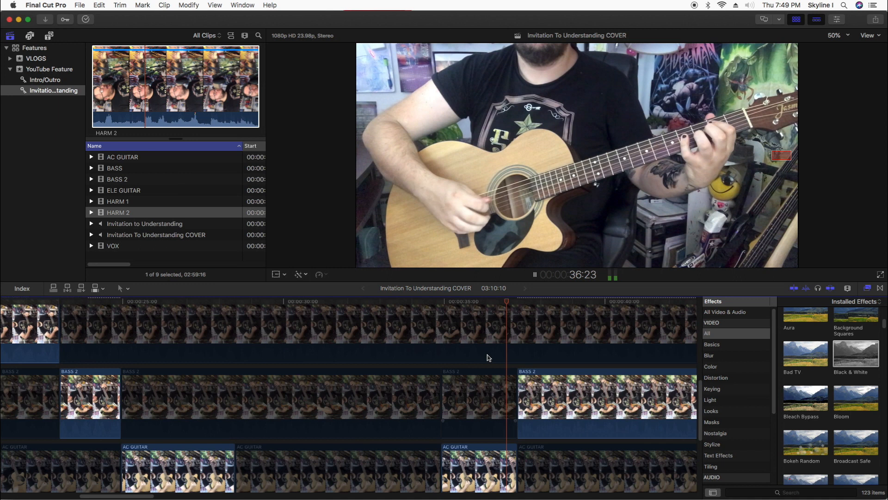
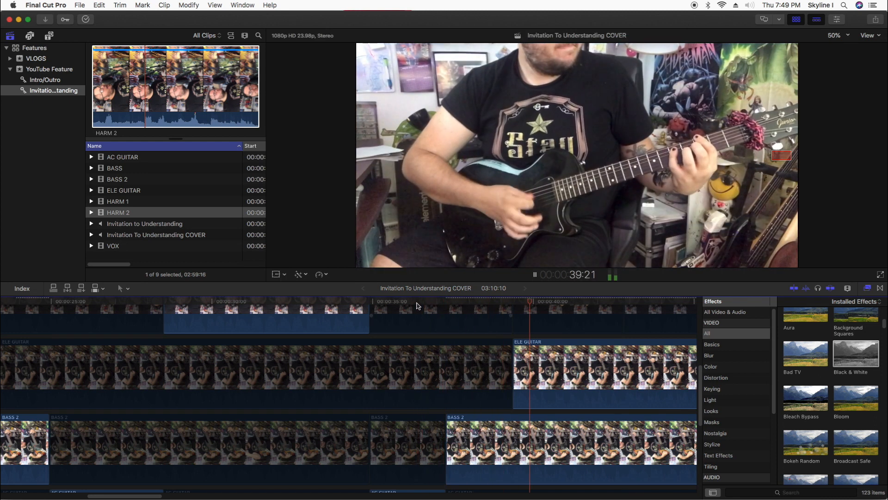
Cut ELE GUITAR at 40 seconds 19 frames and disable everything after that cut.
left_click(562, 366)
key("a")
left_click(569, 367)
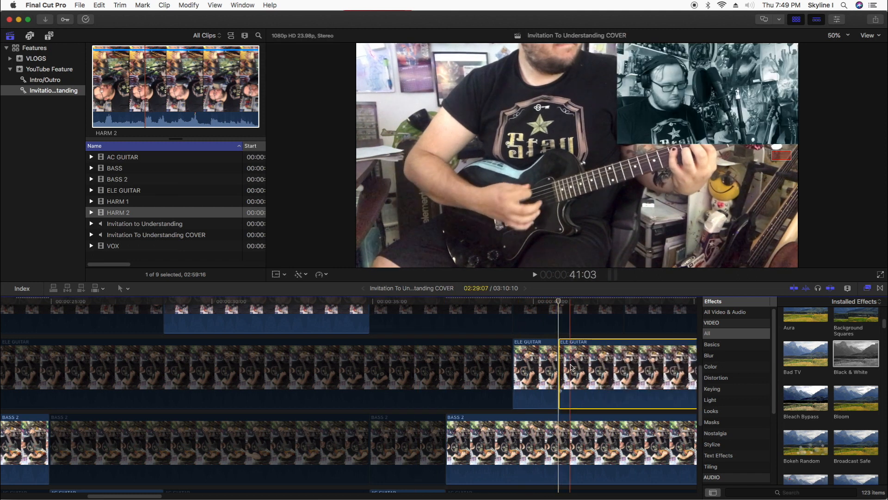
key("v")
Cut the disabled AC GUITAR clip at 40 seconds 19 frames and enable the segment after the cut.
scroll(562, 361, "down", 5)
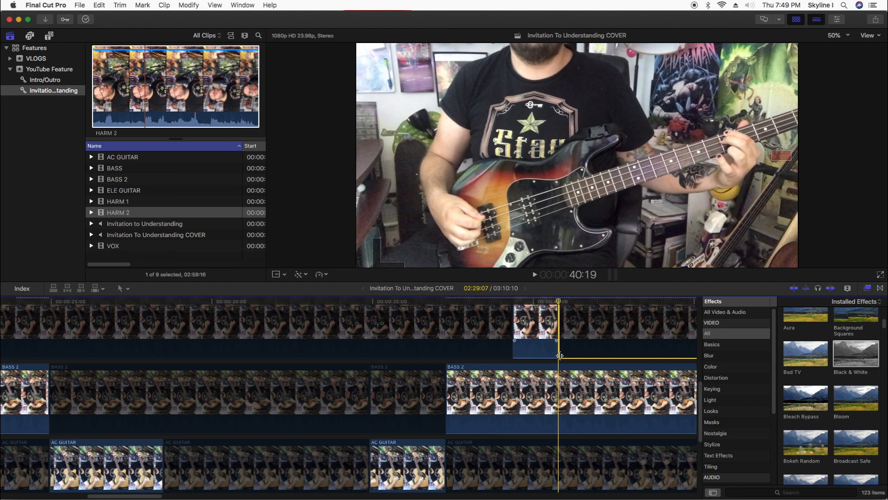
scroll(559, 358, "down", 2)
key("b")
left_click(561, 361)
key("a")
left_click(572, 365)
key("v")
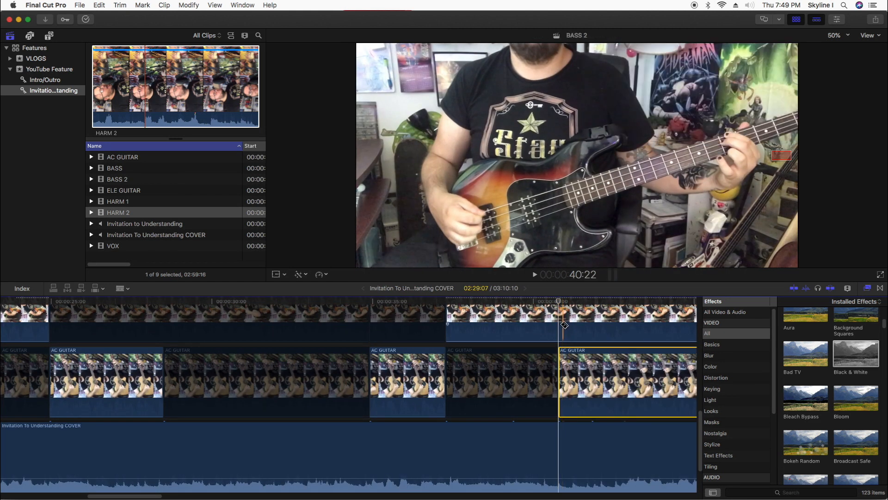
Cut BASS 2 at 40 seconds 19 frames, disable the segment after the cut, and play back the transition.
key("super+shift+a")
scroll(564, 324, "up", 1)
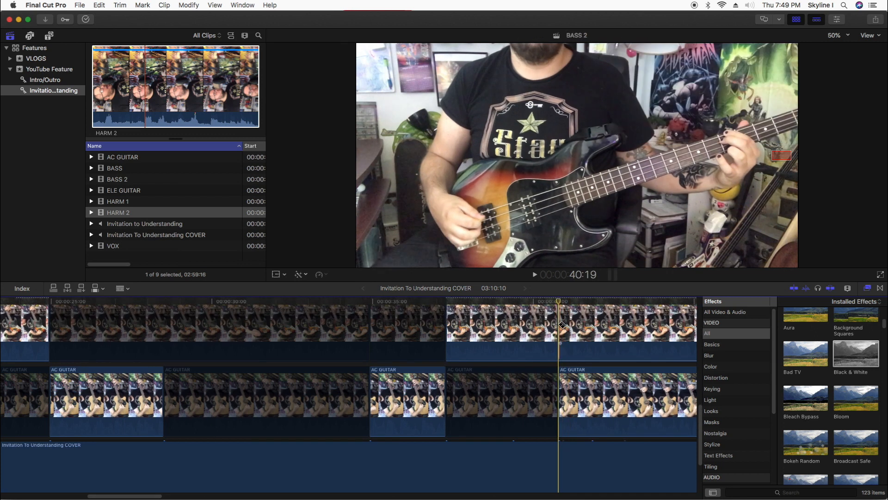
left_click(561, 324)
key("space")
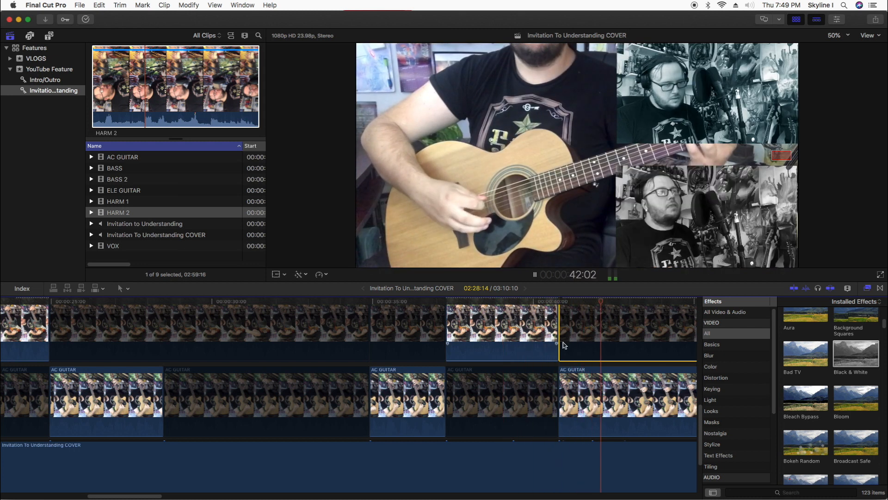
key("space")
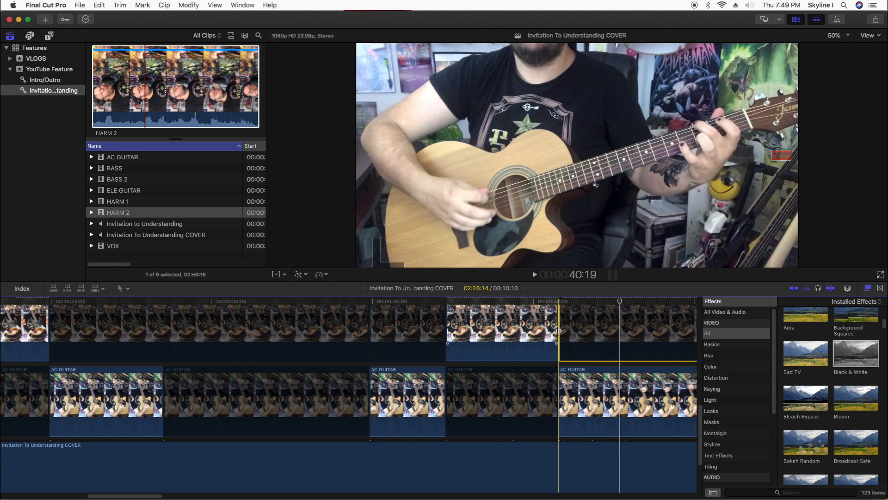
left_click(547, 306)
key("space")
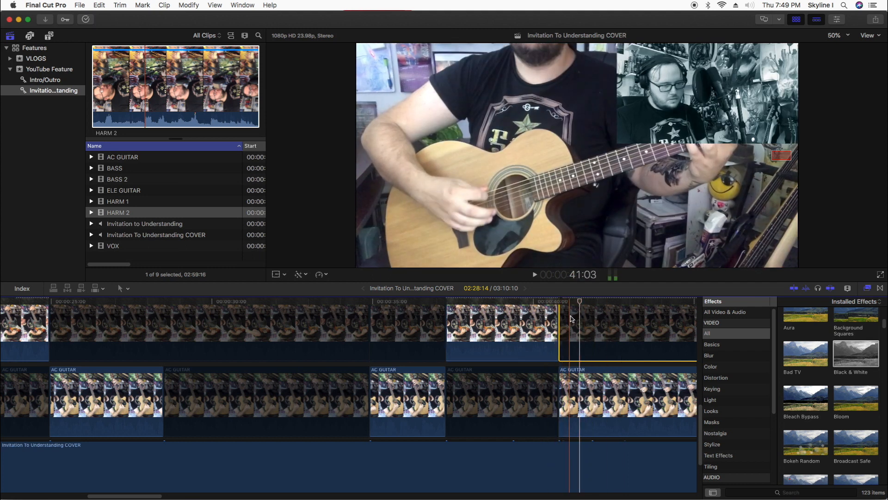
Cut HARM 1 where HARM 2 begins, delete its opening piece before that cut, and play back the harmony entrance.
scroll(570, 317, "up", 10)
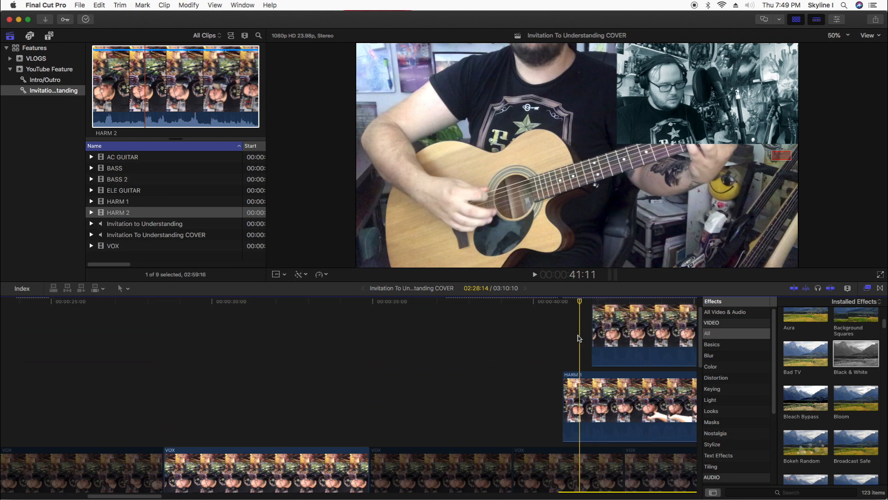
left_click(591, 388)
key("a")
left_click(584, 397)
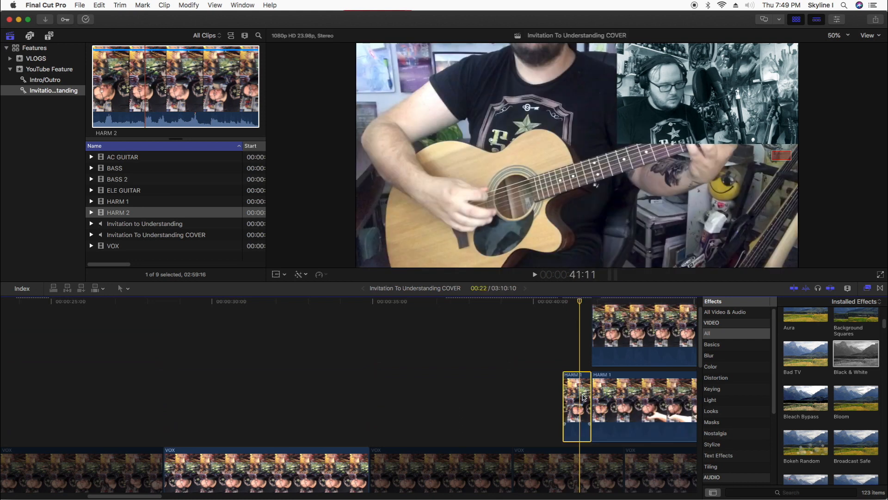
key("BackSpace")
left_click(492, 371)
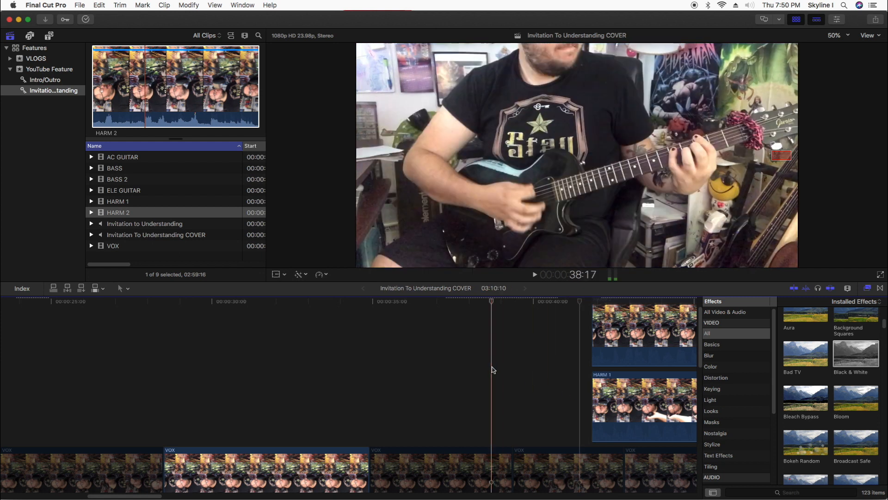
key("space")
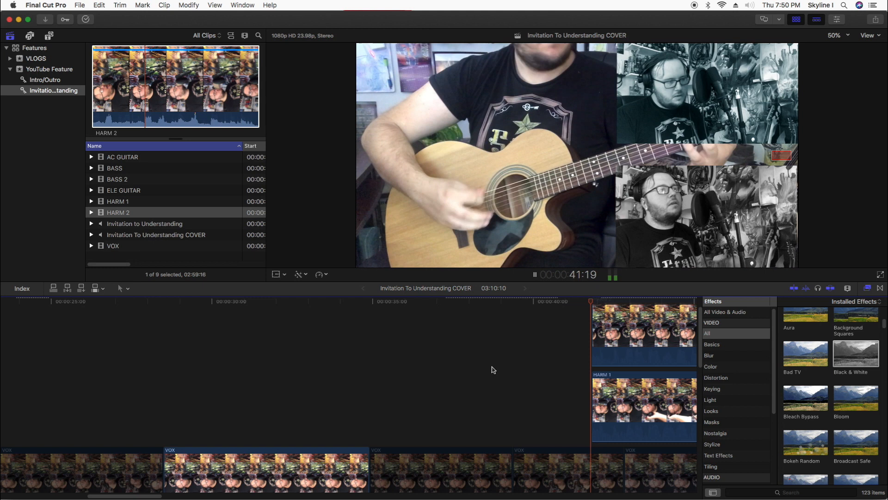
key("space")
Cut HARM 1 and HARM 2 at 42 seconds 20 frames and delete both short segments before the cut.
left_click(624, 419)
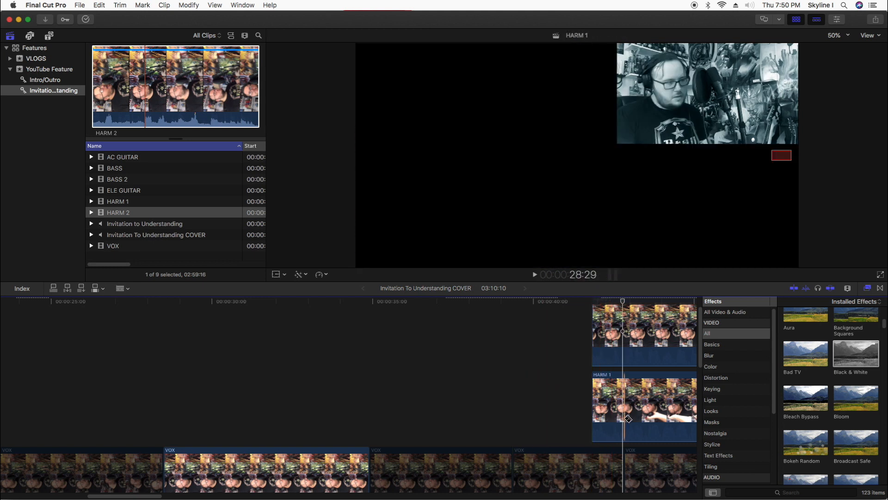
key("a")
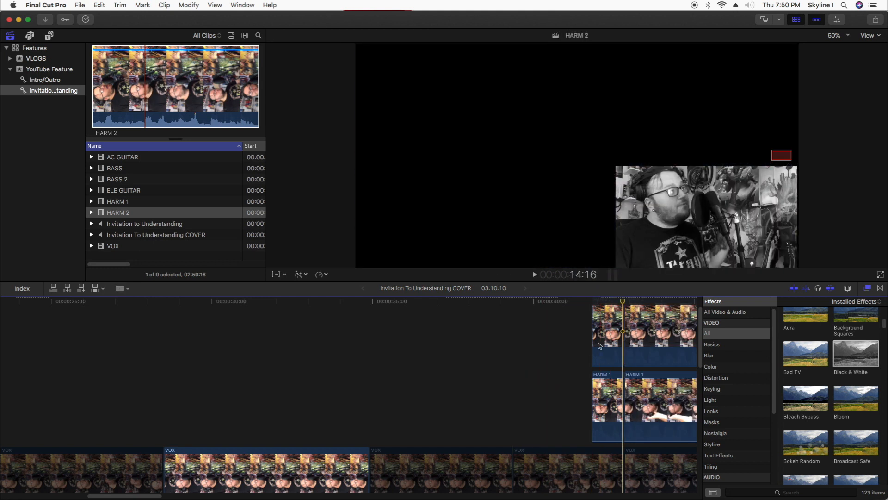
left_click(619, 430)
scroll(624, 472, "down", 2)
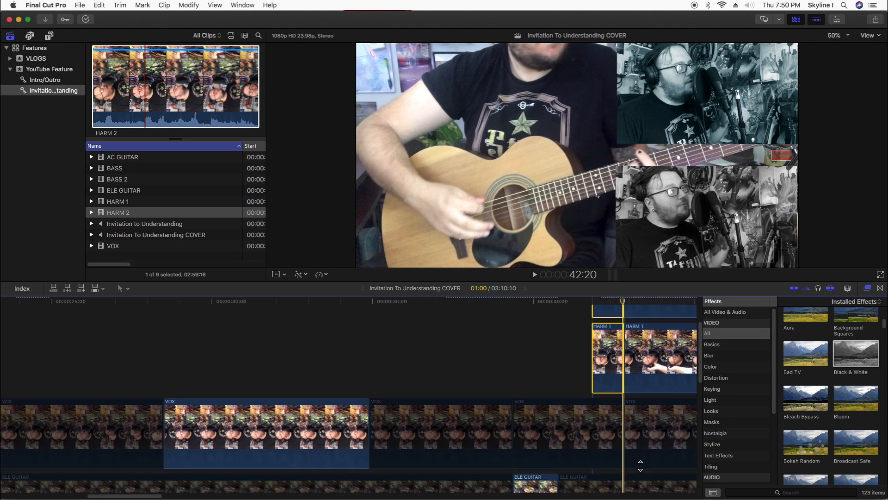
left_click(641, 439)
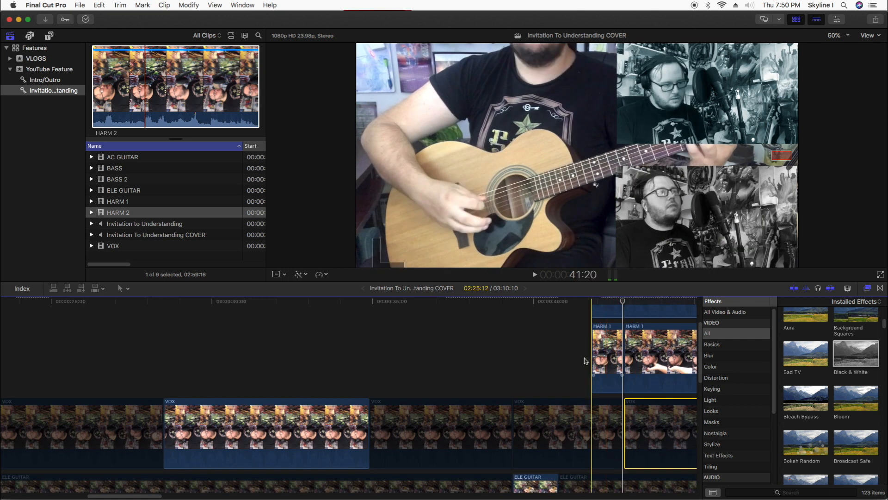
scroll(586, 359, "up", 3)
left_click_drag(569, 355, 604, 439)
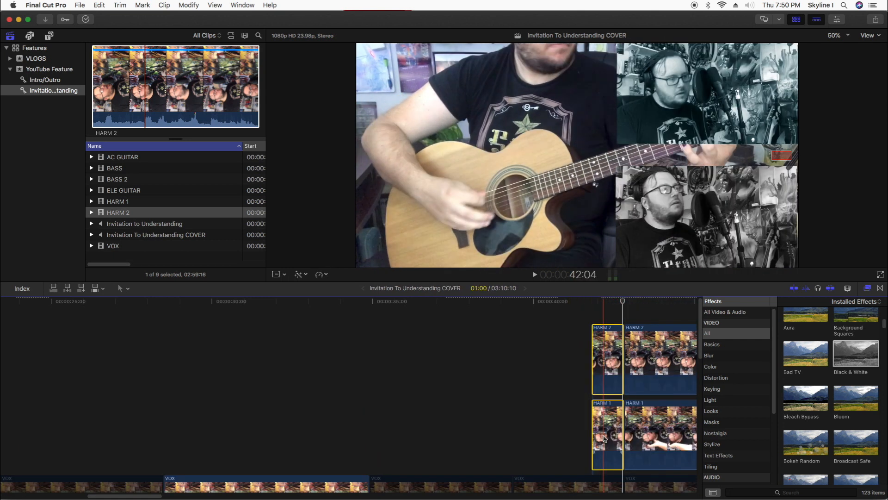
key("BackSpace")
left_click(470, 376)
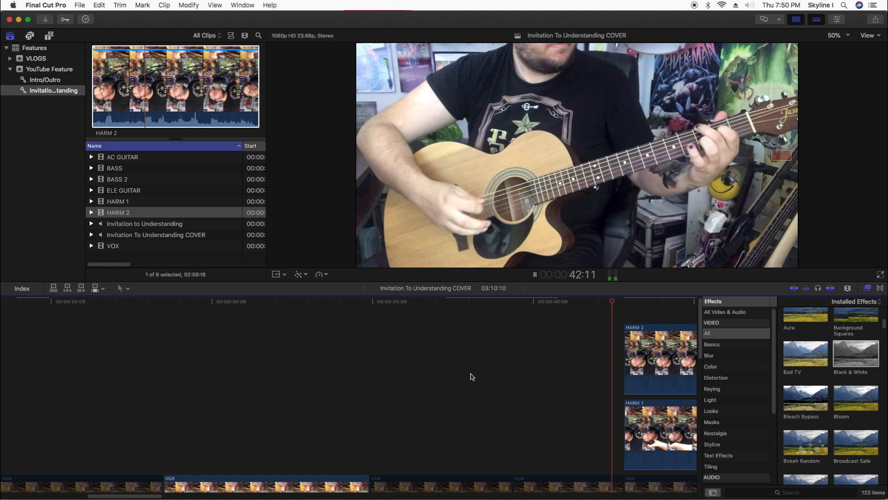
key("space")
Cut AC GUITAR at 42 seconds 20 frames and disable the segment after the cut.
scroll(644, 428, "down", 4)
left_click(654, 441)
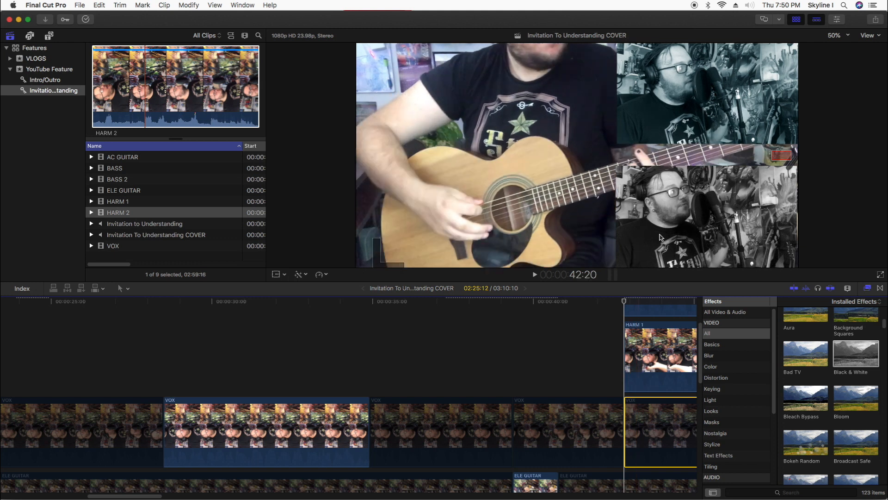
scroll(648, 444, "down", 10)
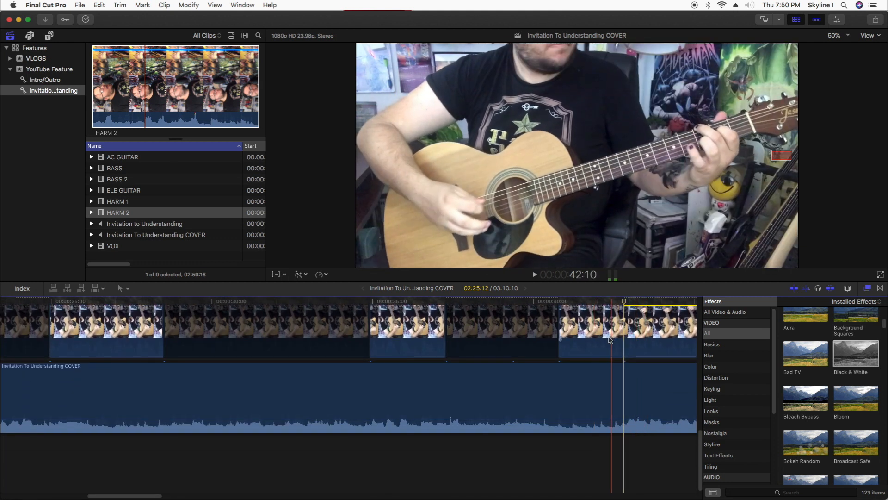
scroll(607, 337, "up", 1)
key("b")
key("a")
left_click(645, 332)
key("v")
Enable the VOX segment starting at 42 seconds 20 frames and play it back with the harmonies.
scroll(641, 331, "up", 1)
scroll(641, 330, "up", 8)
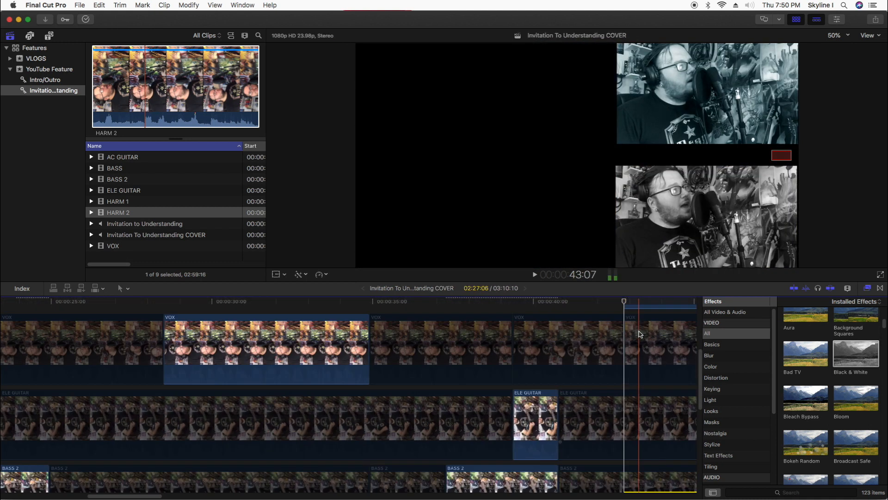
key("v")
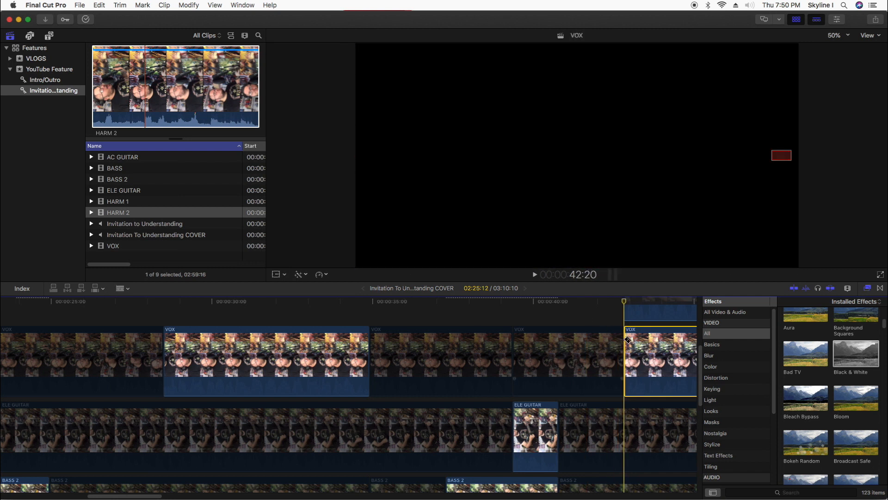
left_click(586, 318)
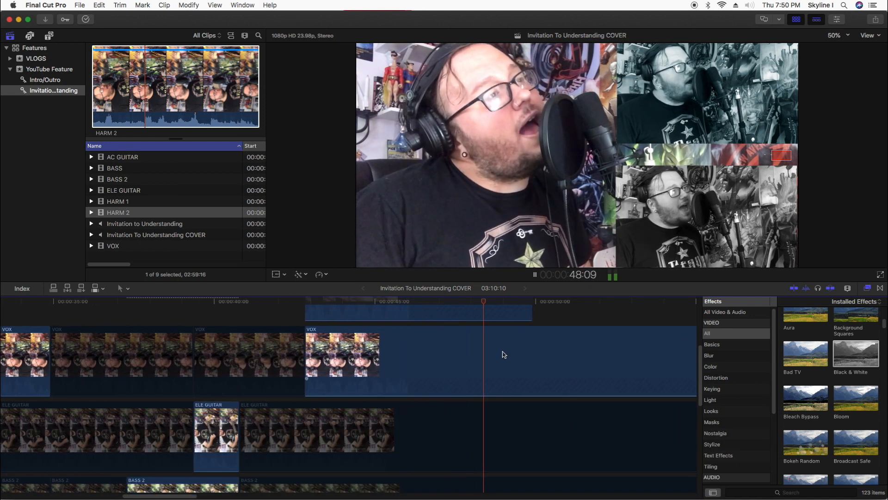
Cut VOX, HARM 1 and HARM 2 at 49 seconds 8 frames and delete both harmony pieces after the cut.
key("space")
key("b")
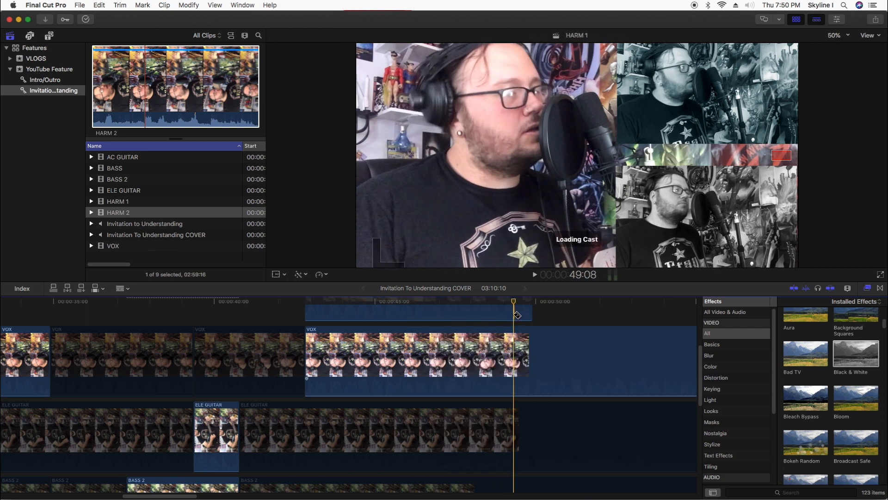
left_click(516, 350)
scroll(517, 349, "up", 3)
key("a")
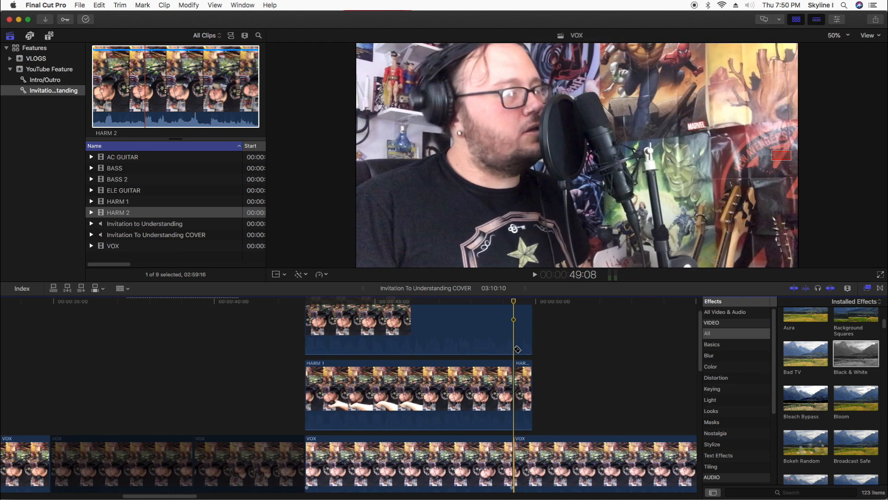
left_click_drag(554, 338, 523, 411)
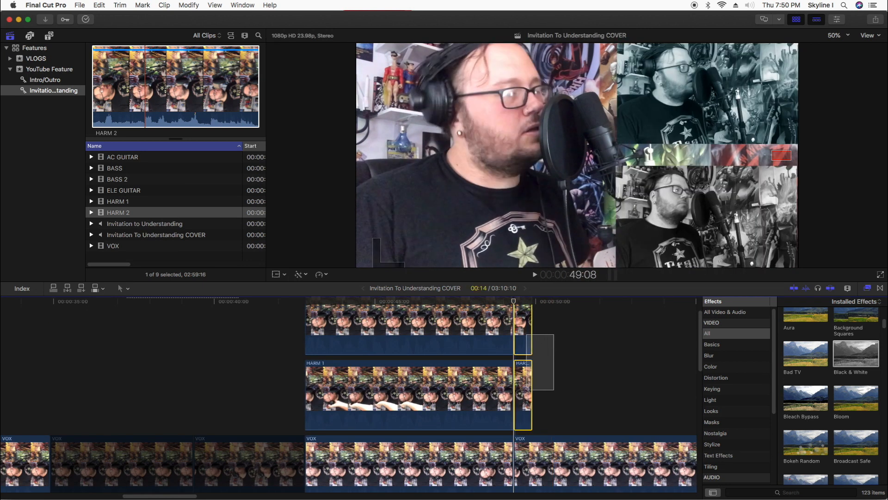
key("Delete")
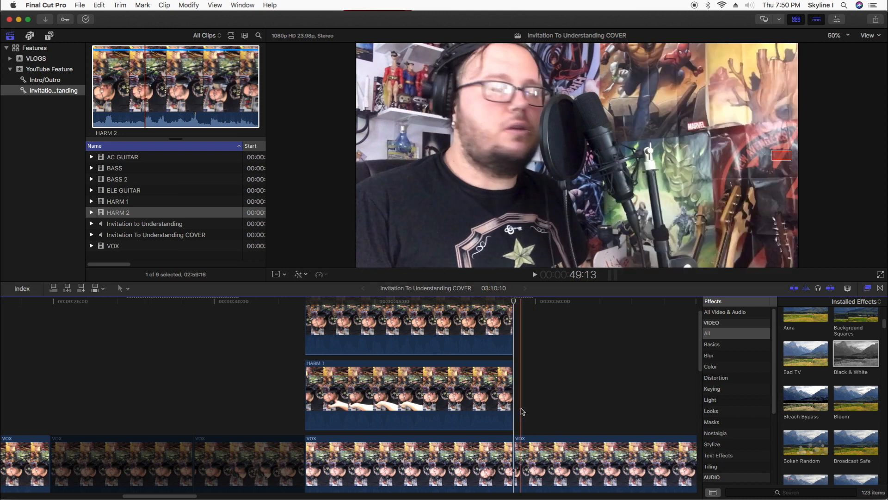
left_click(441, 303)
key("space")
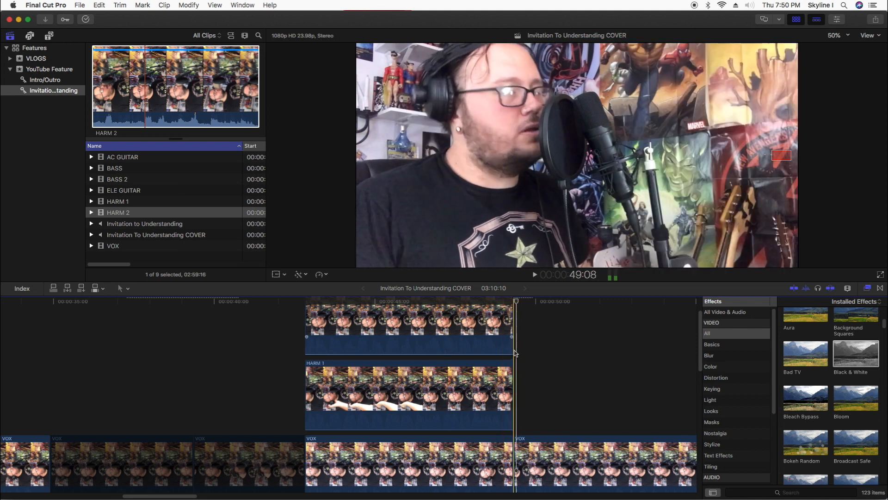
key("space")
Cut ELE GUITAR at 49 seconds 8 frames, enabling its segment after the cut and disabling the VOX segment there.
scroll(507, 372, "down", 2)
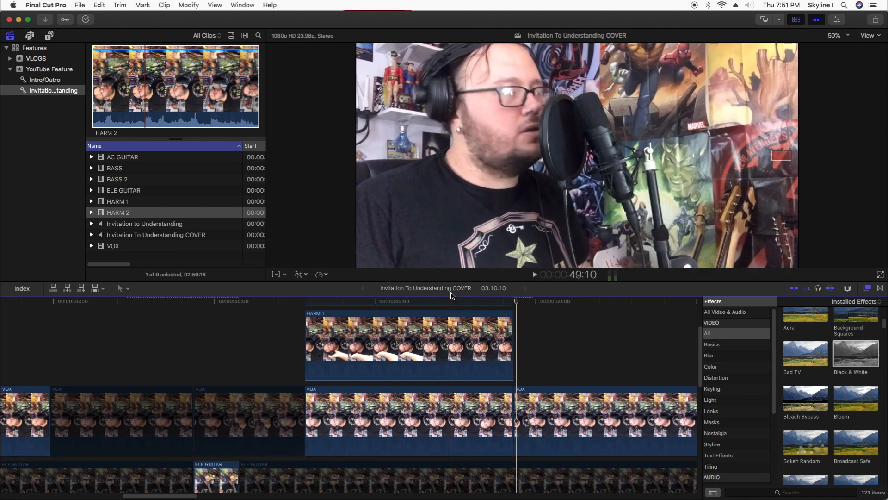
key("space")
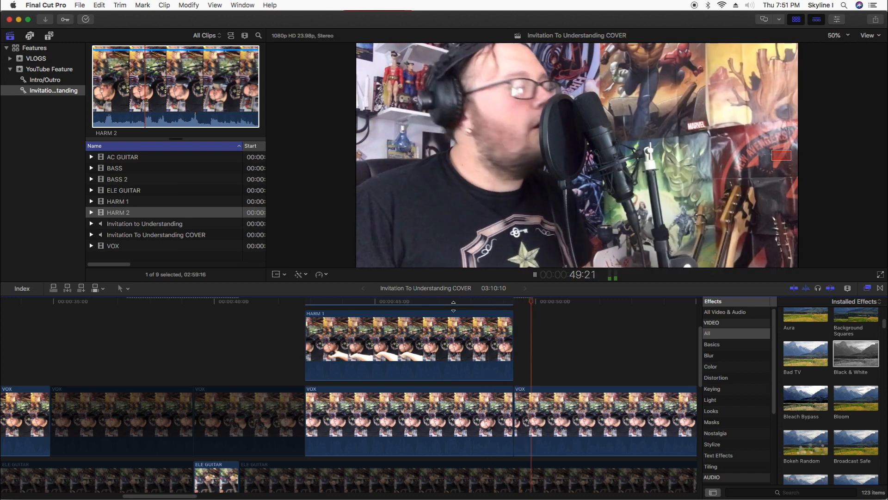
key("space")
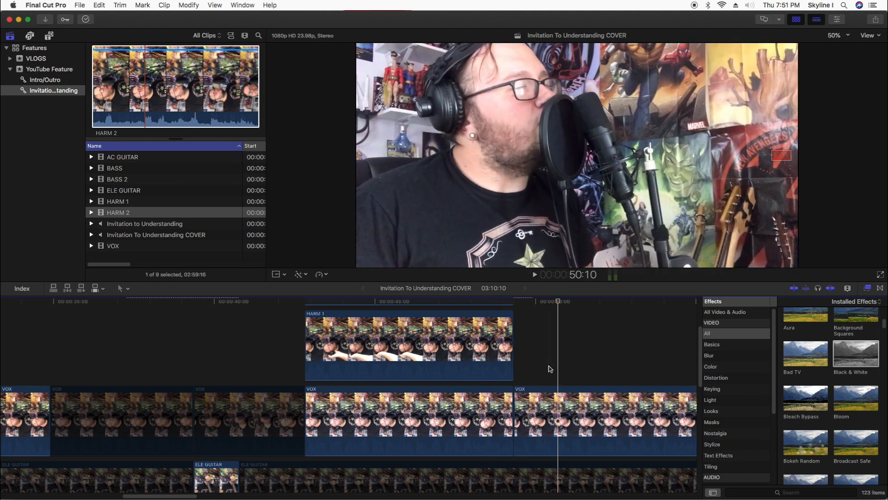
scroll(558, 379, "down", 5)
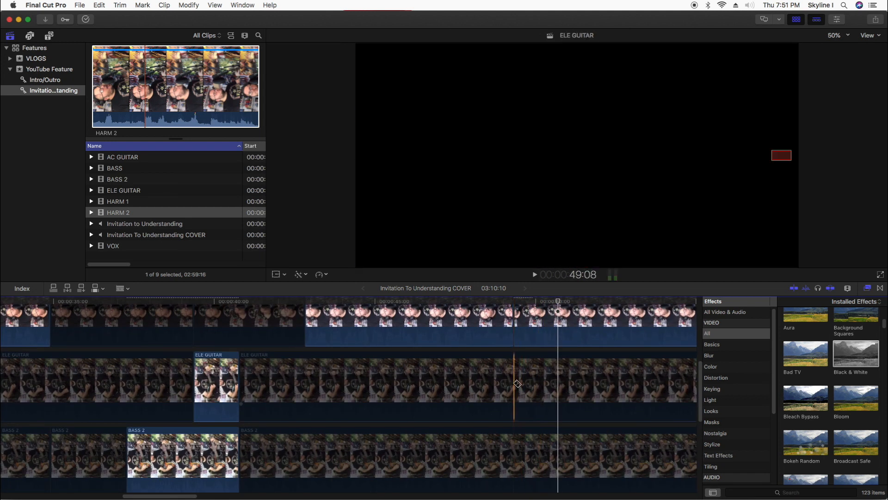
left_click(547, 319)
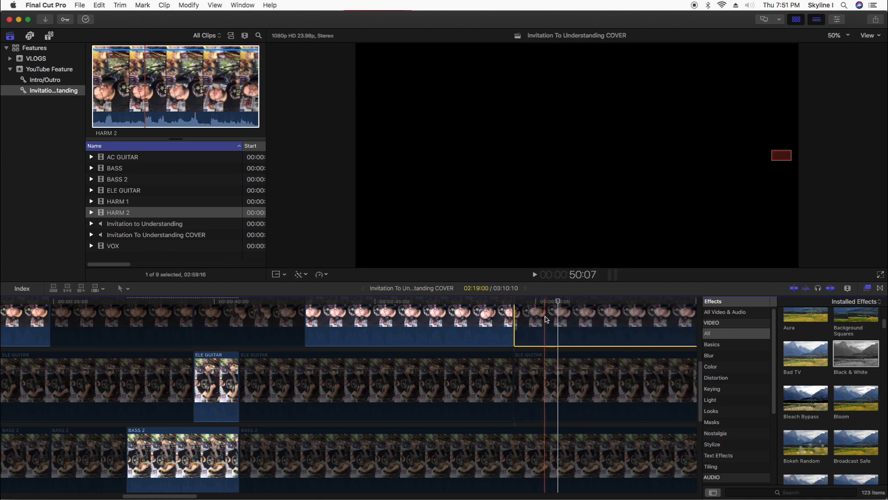
left_click(526, 382)
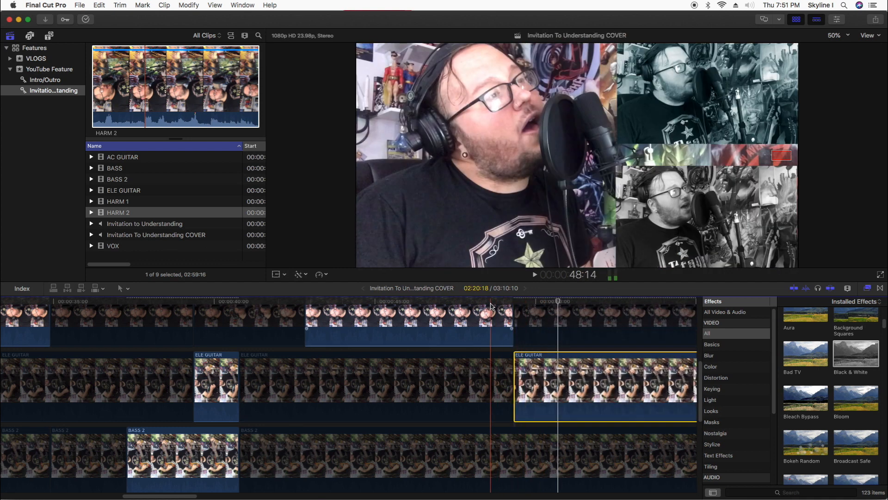
Cut ELE GUITAR and BASS 2 at 53 seconds 16 frames, disabling ELE GUITAR and enabling BASS 2 after the cut.
key("space")
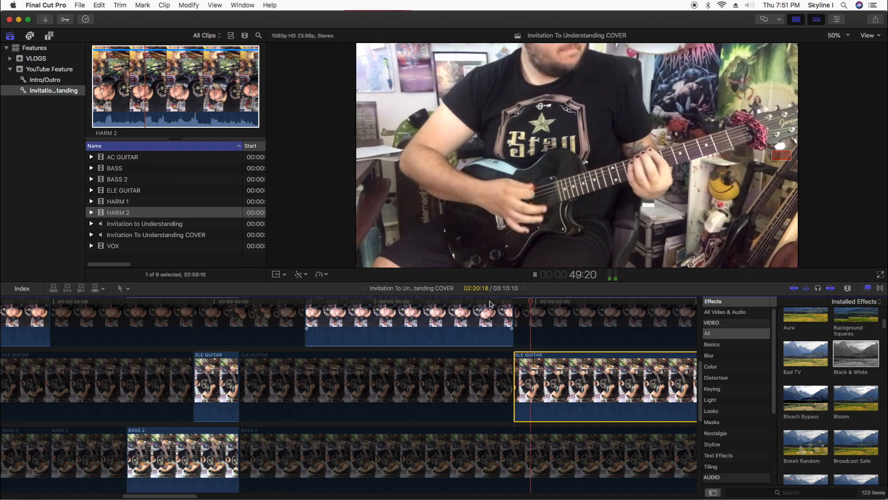
left_click_drag(191, 495, 207, 494)
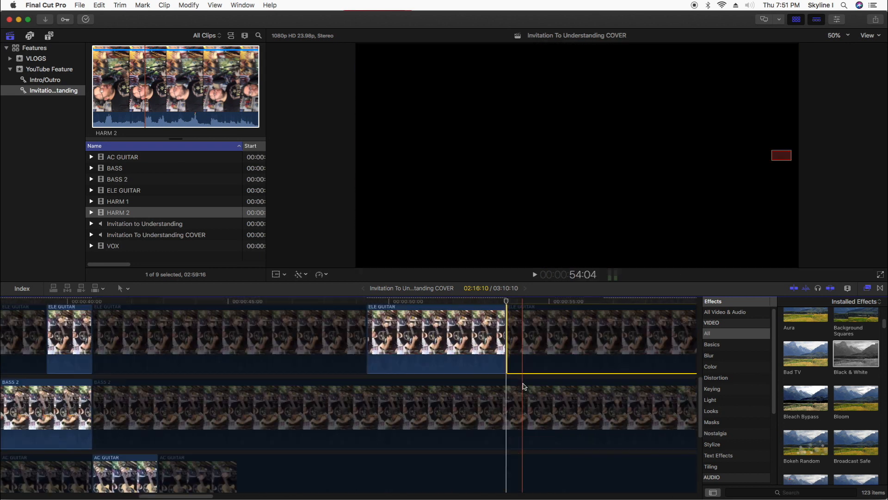
scroll(523, 383, "down", 3)
key("b")
left_click(509, 383)
key("a")
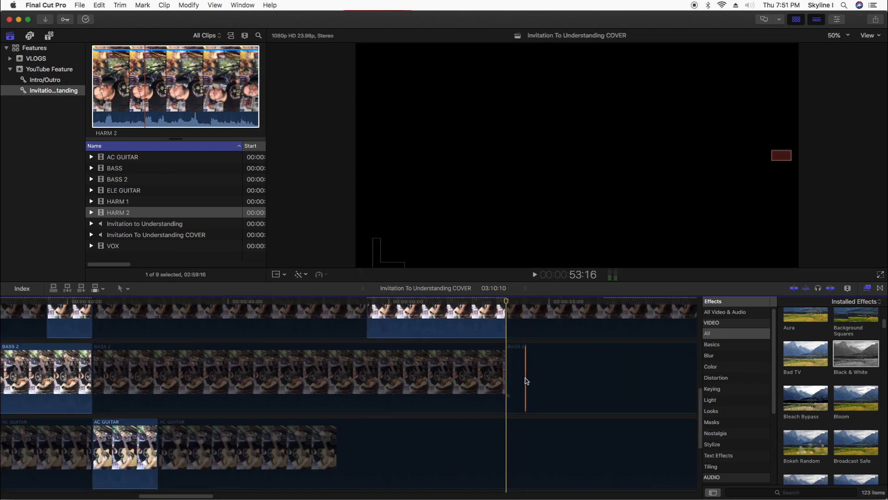
left_click(526, 381)
key("v")
Play the switch to bass, cut BASS 2 at about 55 seconds 17 frames, and disable everything after that cut.
left_click(484, 302)
key("space")
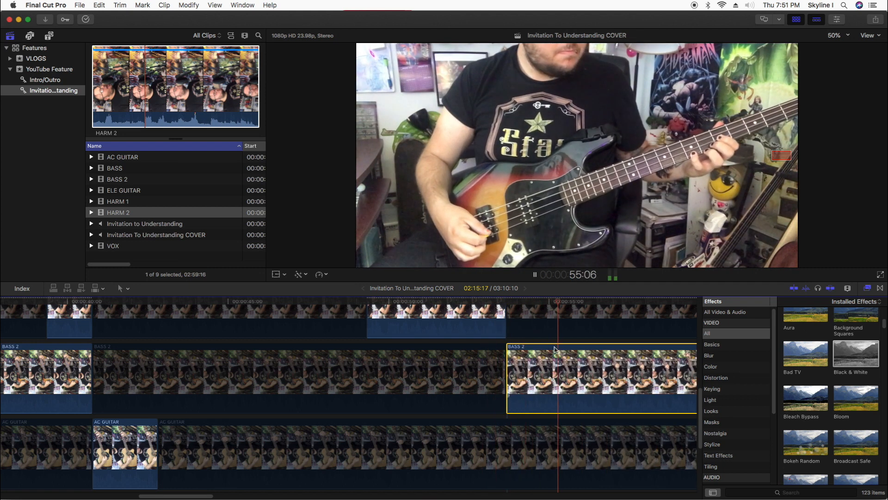
left_click(495, 312)
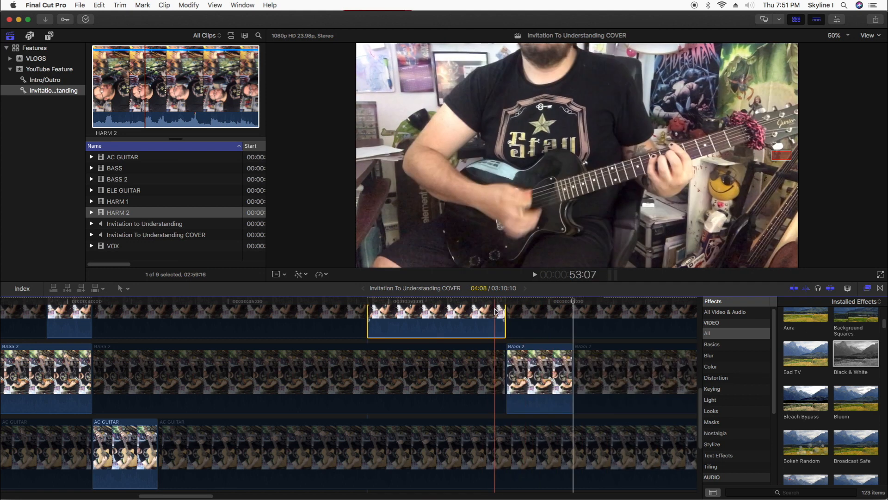
Play the bass passage, cut BASS 2 at about 54 seconds 15 frames and delete the enabled piece after the cut.
key("space")
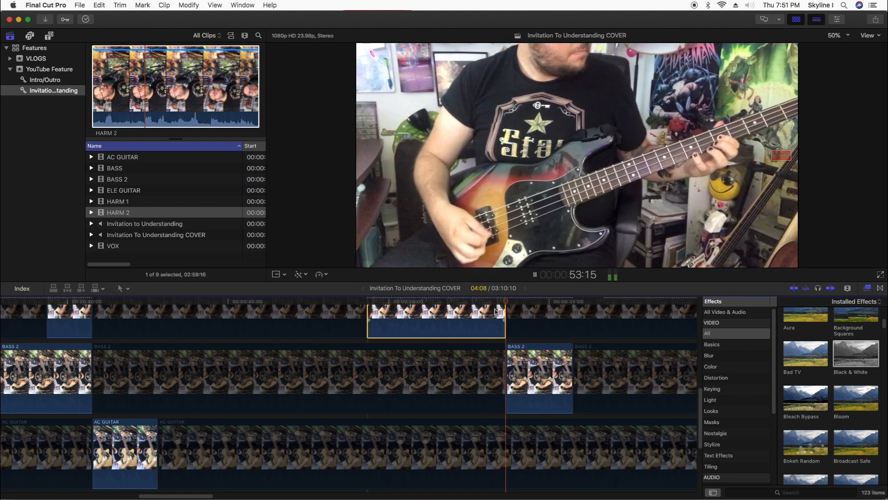
key("b")
left_click(537, 366)
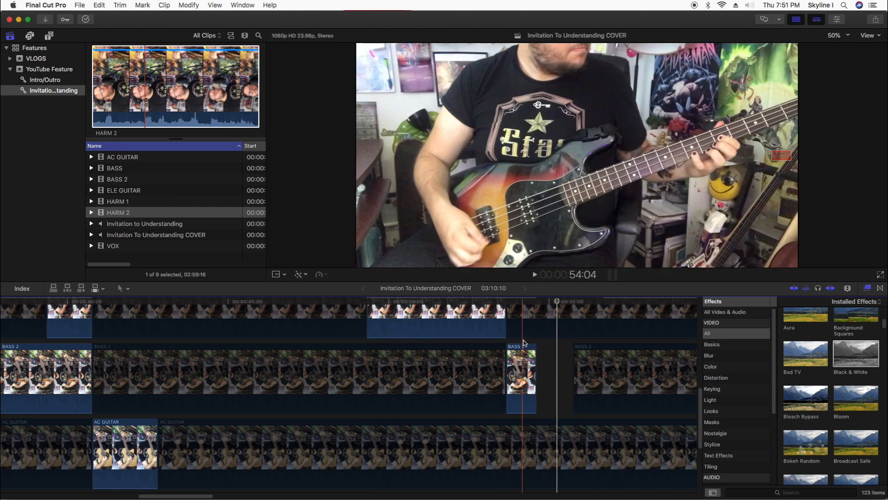
Cut AC GUITAR at about 54 seconds 15 frames and enable its segment after the cut.
scroll(506, 323, "down", 2)
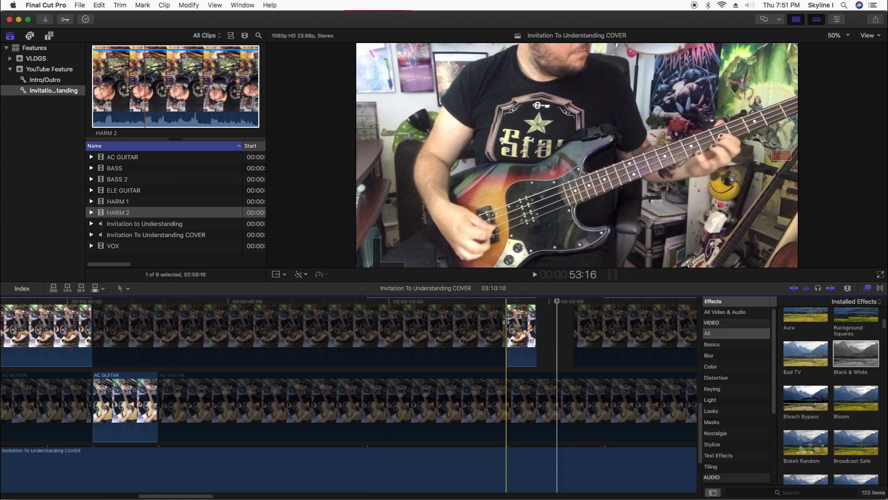
key("b")
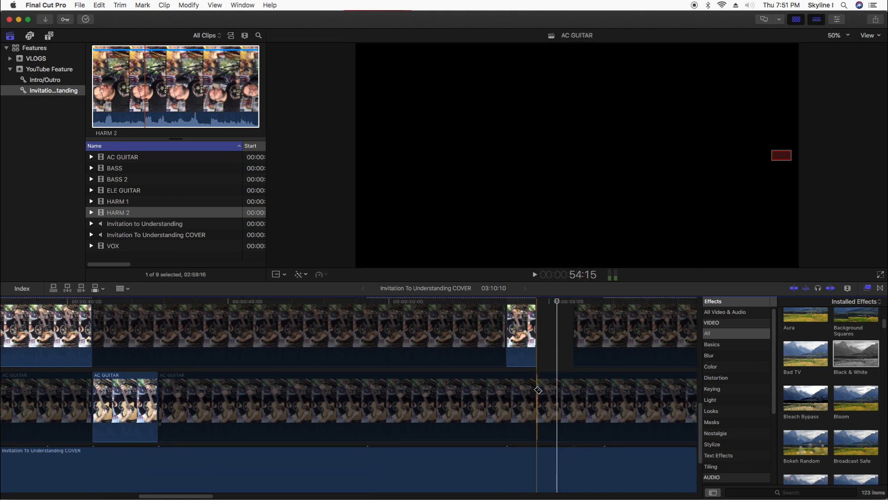
key("a")
left_click(539, 390)
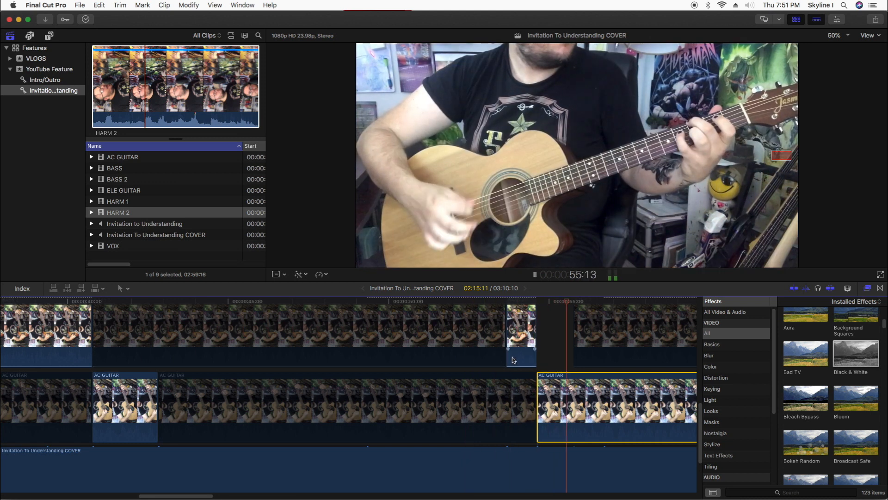
Play the acoustic guitar passage and cut AC GUITAR at 56 seconds 23 frames.
key("space")
key("b")
left_click(612, 387)
key("a")
Cut VOX at 56 seconds 23 frames and enable its segment after the cut.
scroll(612, 387, "up", 2)
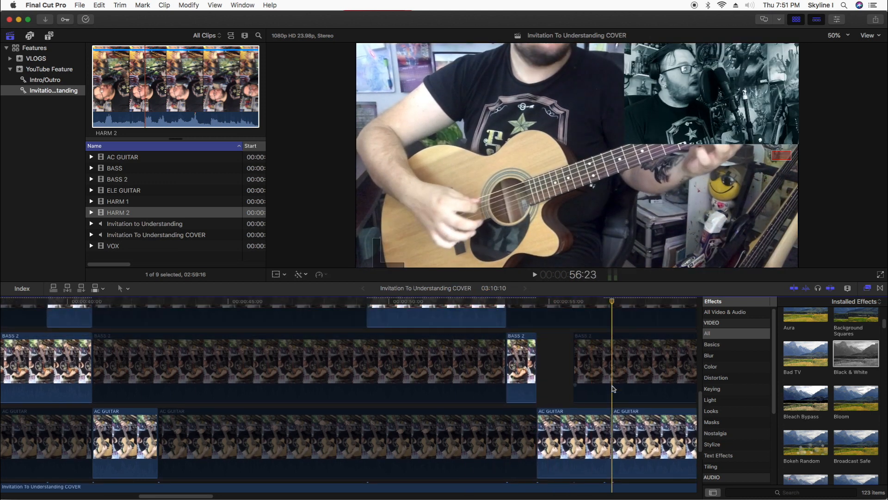
scroll(613, 389, "up", 10)
left_click(613, 381)
key("a")
left_click(613, 384)
left_click(618, 388)
key("v")
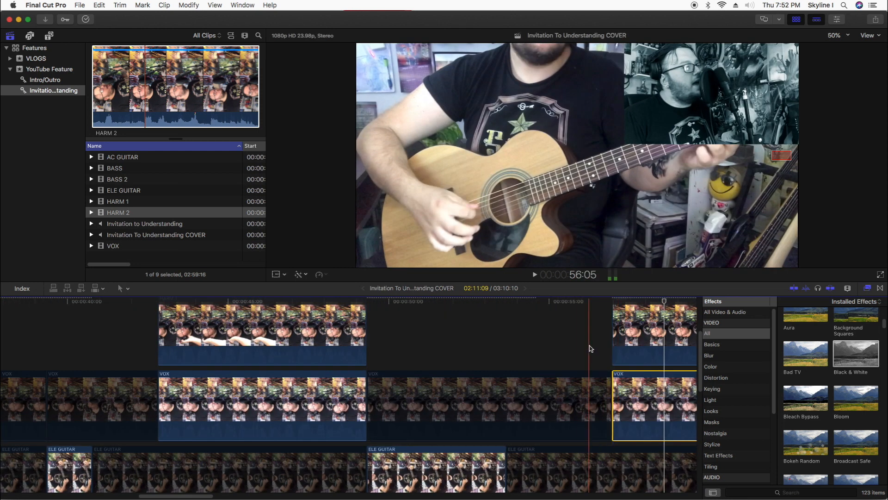
Disable the AC GUITAR segment after 56 seconds 23 frames and play the switch to the vocals.
scroll(590, 348, "down", 10)
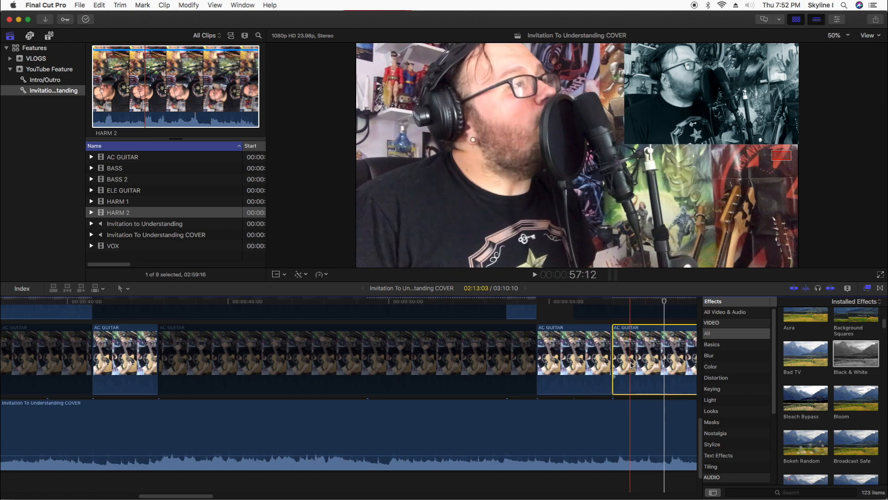
key("v")
scroll(607, 350, "up", 5)
left_click(583, 304)
key("space")
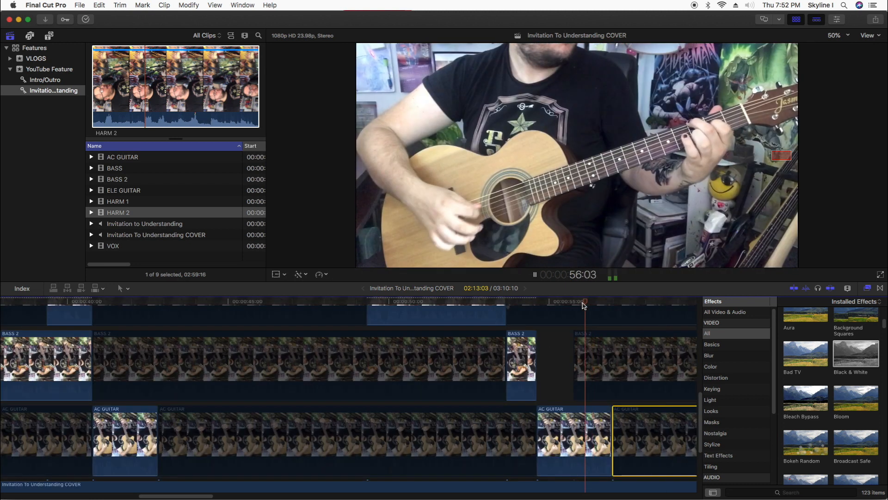
Play the vocal section, cut HARM 1 and VOX at about 1 minute 9 seconds, and disable both segments after the cut.
left_click_drag(165, 496, 207, 497)
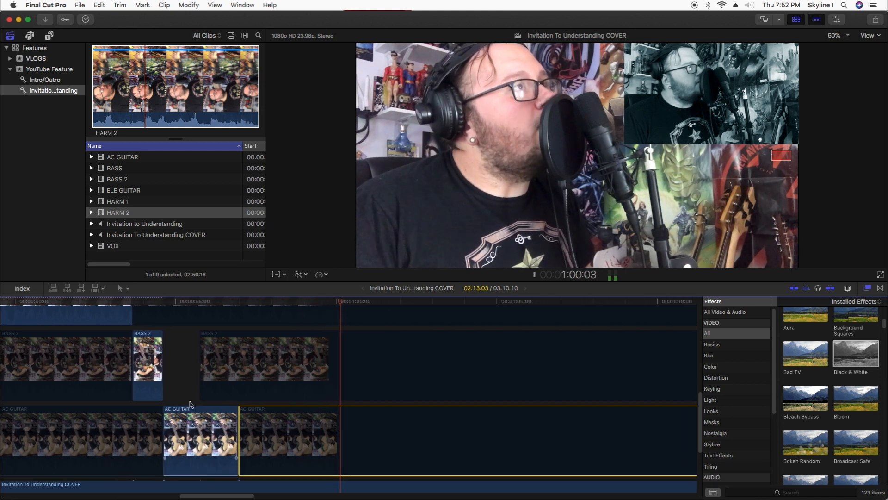
scroll(231, 400, "up", 10)
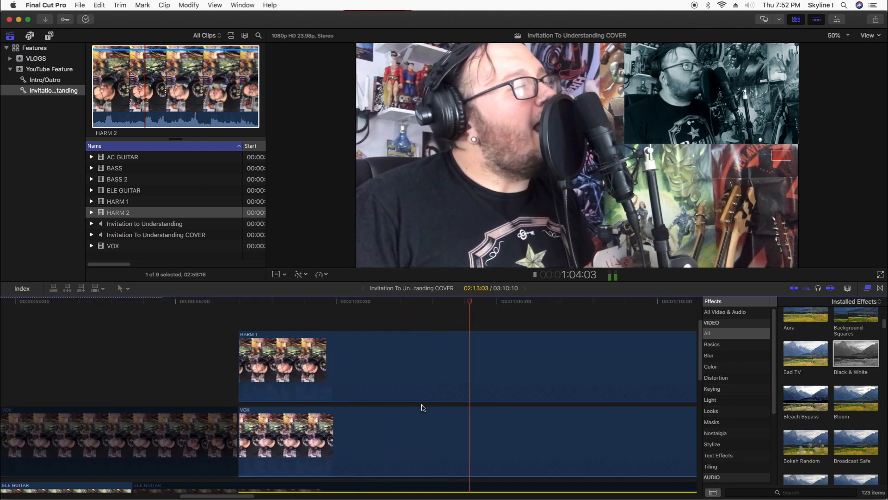
left_click_drag(218, 498, 254, 498)
key("space")
left_click(355, 388)
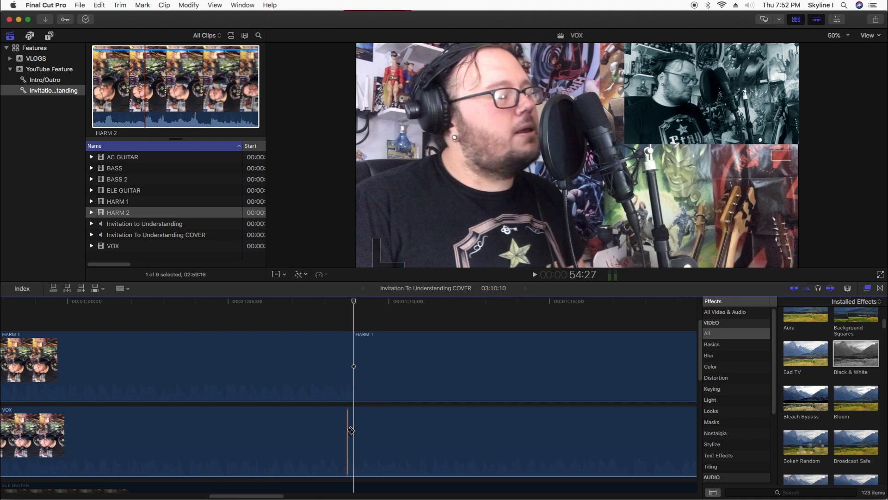
left_click(356, 429)
key("a")
left_click(375, 432)
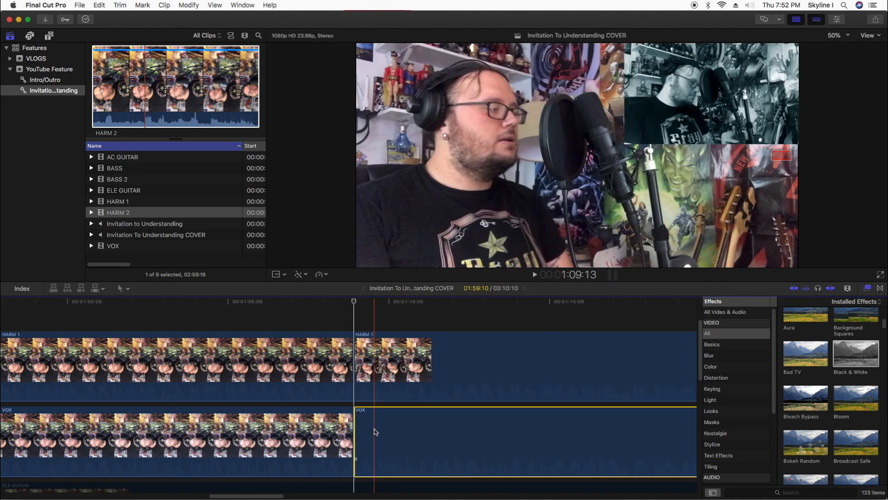
key("v")
left_click(377, 366)
key("v")
Cut ELE GUITAR at about 1 minute 9 seconds, in line with the VOX cut, and enable its segment after the cut.
scroll(349, 402, "down", 3)
key("b")
left_click(357, 426)
key("a")
scroll(357, 426, "down", 4)
left_click(379, 393)
key("v")
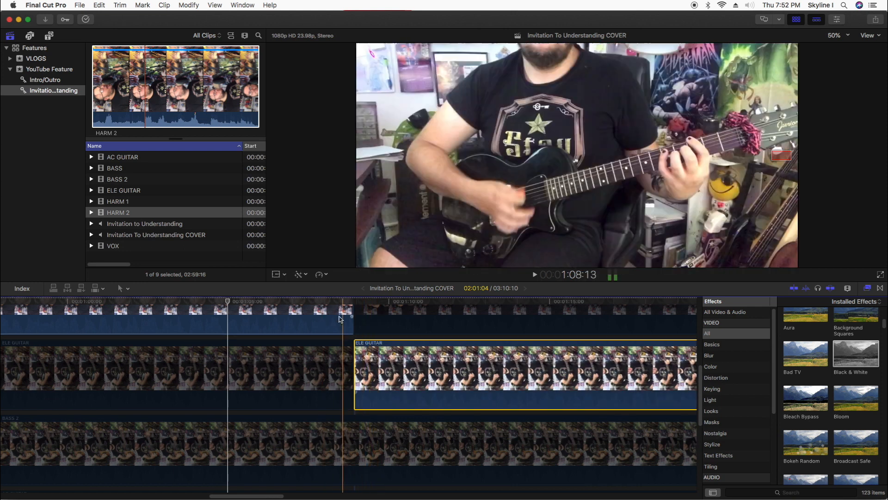
Play the switch to electric guitar and disable the ELE GUITAR segment after about 1 minute 9 seconds.
left_click(325, 319)
key("space")
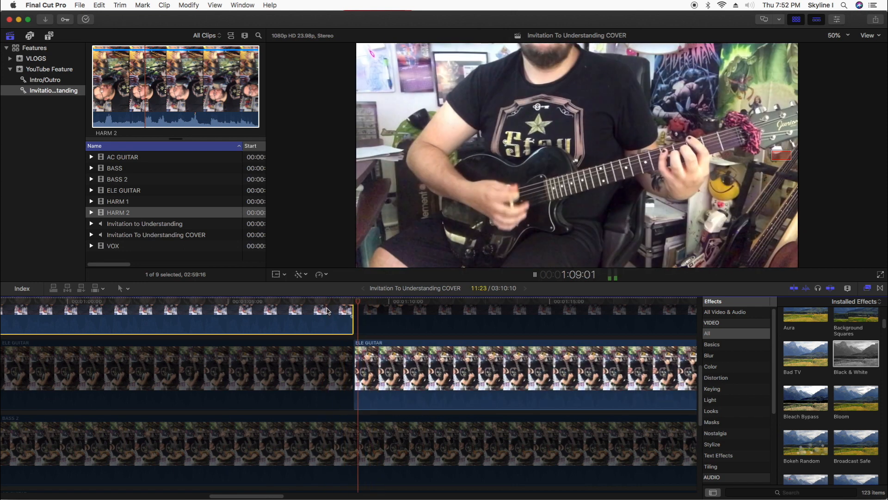
key("space")
scroll(358, 370, "down", 1)
scroll(358, 370, "down", 2)
left_click(369, 346)
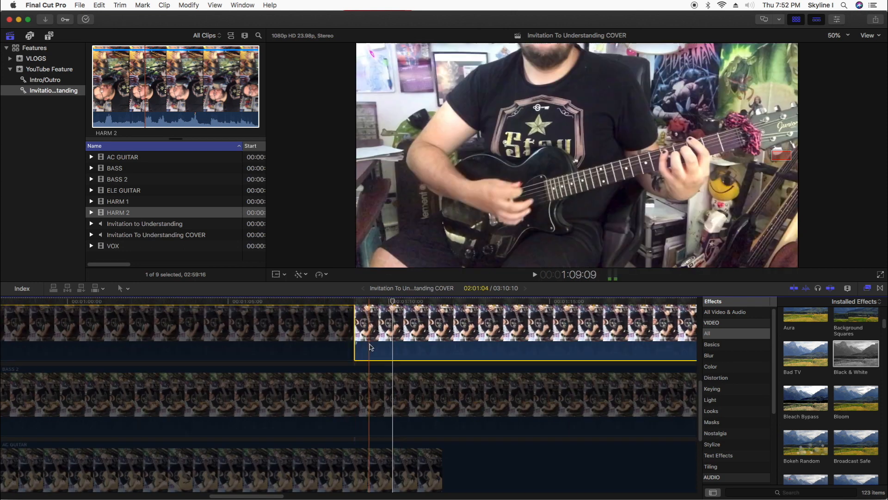
key("v")
Cut AC GUITAR at about 1 minute 9 seconds and enable its segment after the cut.
scroll(356, 347, "down", 5)
key("b")
left_click(355, 357)
key("a")
left_click(356, 361)
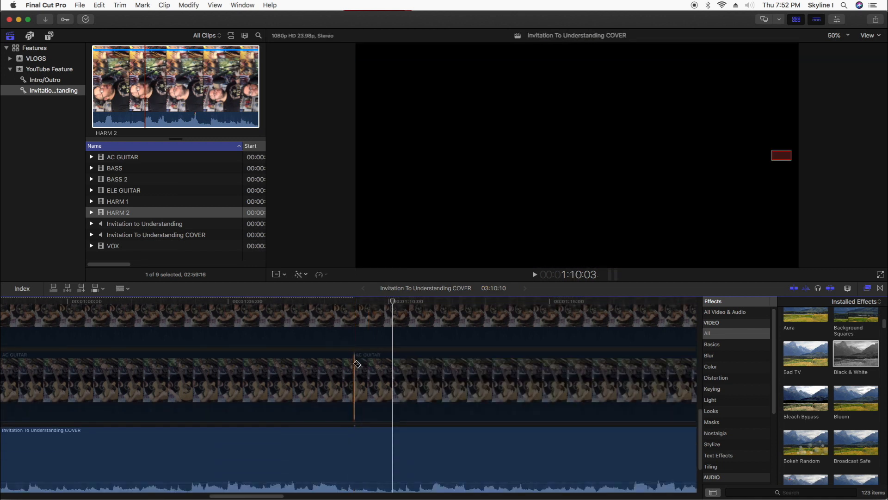
left_click(359, 363)
key("v")
Play the switch to acoustic guitar, cut BASS 2 at about 1 minute 11 seconds, and enable its segment after the cut.
left_click(295, 303)
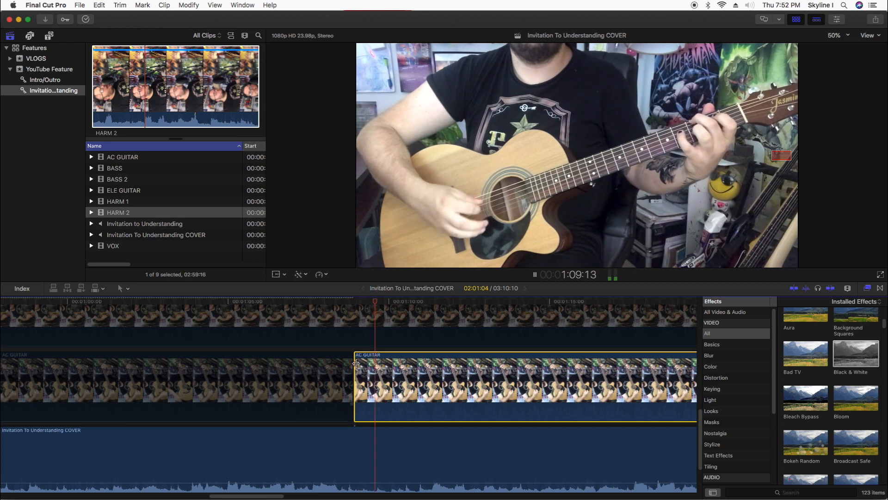
scroll(447, 364, "up", 3)
key("space")
key("b")
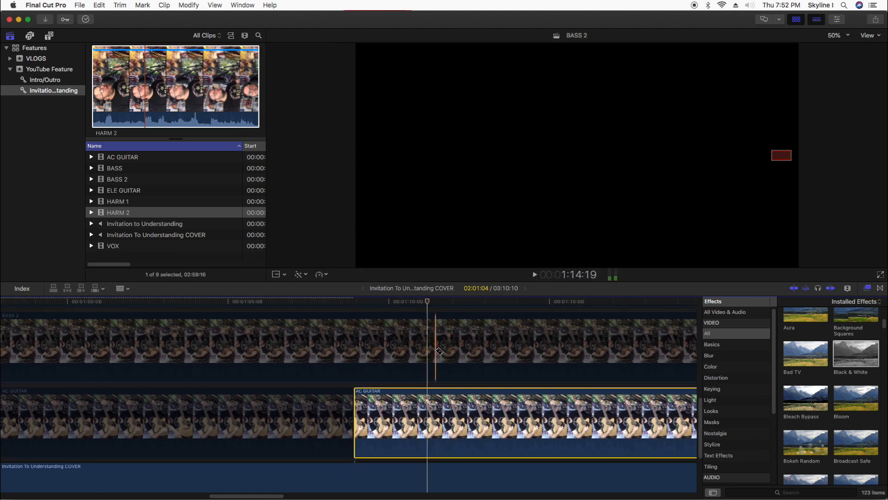
left_click(434, 349)
key("a")
left_click(442, 346)
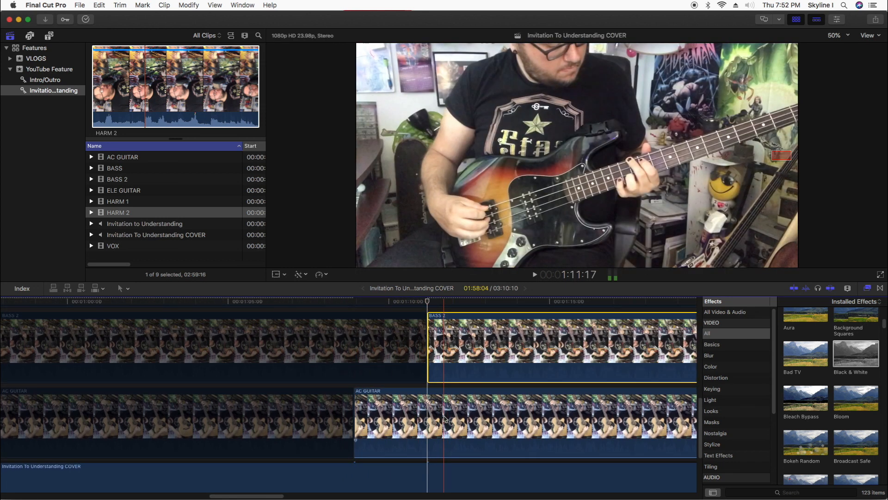
Cut AC GUITAR at about 1 minute 11 seconds, in line with the BASS 2 cut, and disable its segment after it.
key("b")
left_click(427, 417)
key("a")
left_click(439, 417)
key("v")
Play the switch to bass, cut BASS 2 at 1 minute 14 seconds 23 frames, and disable its segment after the cut.
left_click(355, 303)
key("space")
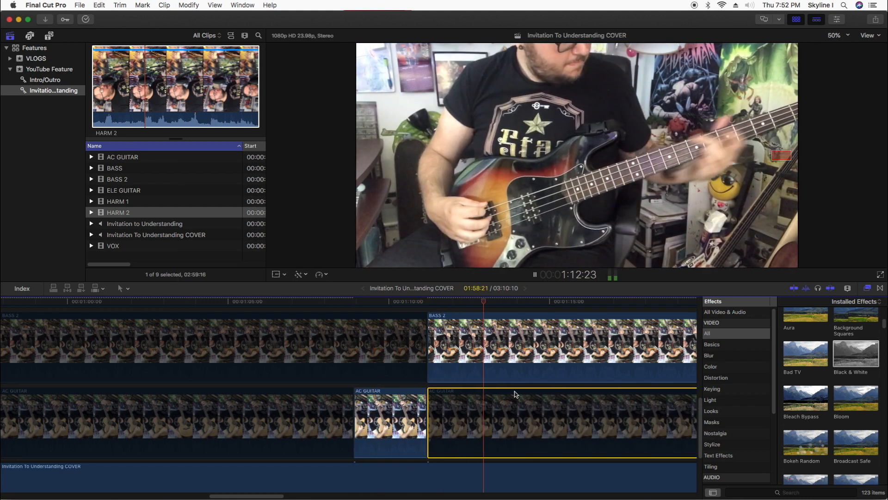
key("space")
key("b")
left_click(549, 364)
key("a")
left_click(572, 361)
key("v")
Cut ELE GUITAR at 1 minute 14 seconds 23 frames and enable its segment after the cut.
scroll(556, 359, "up", 5)
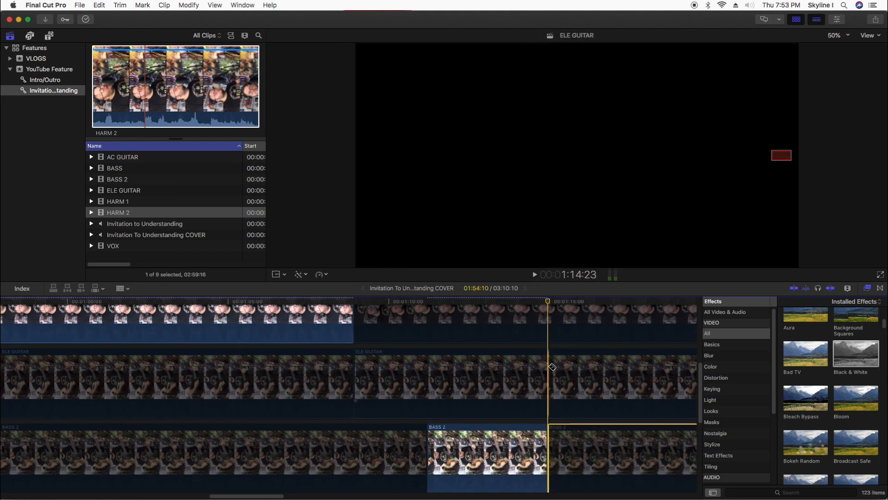
left_click(552, 367)
key("a")
left_click(563, 371)
key("v")
Play the switch to electric guitar, cut ELE GUITAR at 1 minute 17 seconds 10 frames, and disable its segment after the cut.
left_click(501, 318)
key("space")
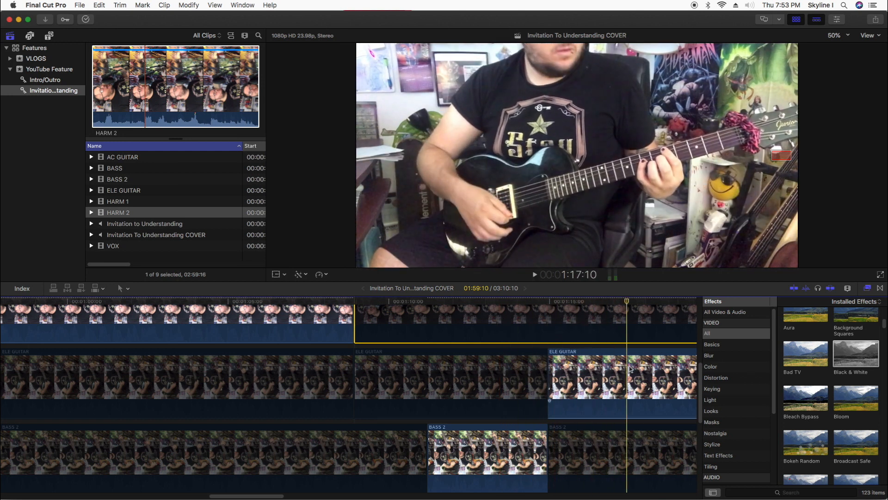
key("b")
left_click(630, 368)
key("a")
left_click(646, 367)
key("v")
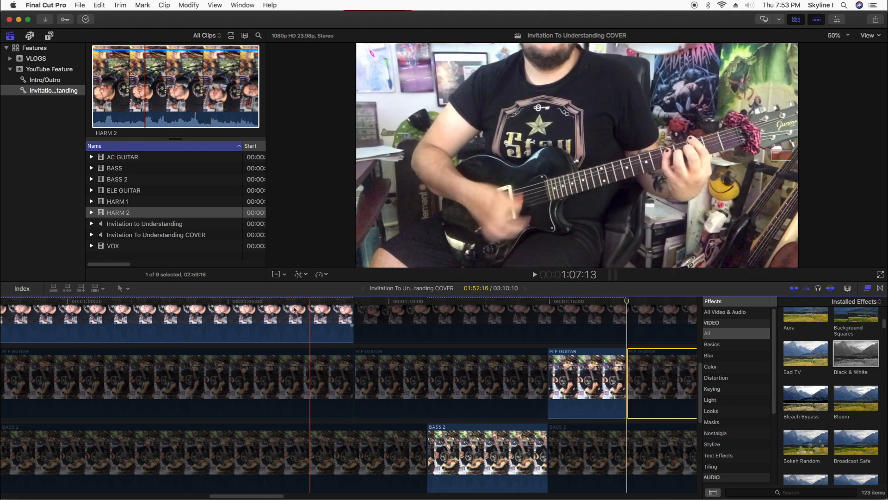
Replay the instrument cuts, and cut VOX at about 1 minute 17 seconds 10 frames, in line with the ELE GUITAR cut.
left_click(272, 303)
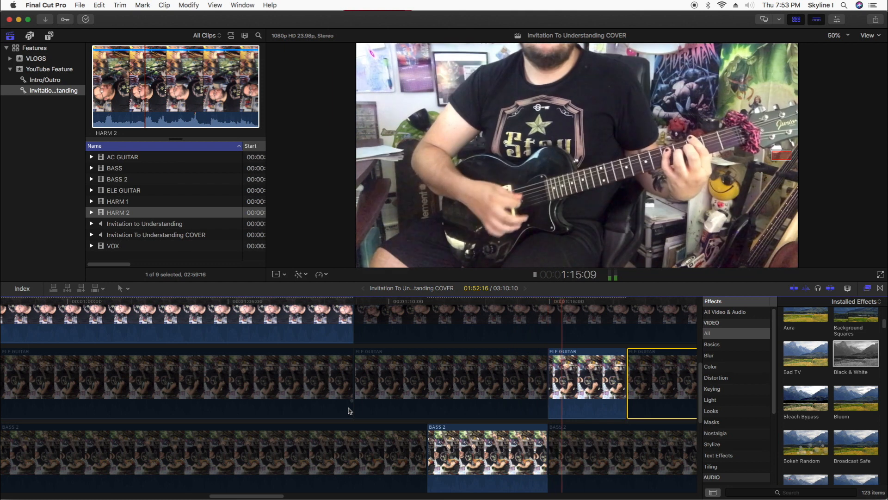
key("space")
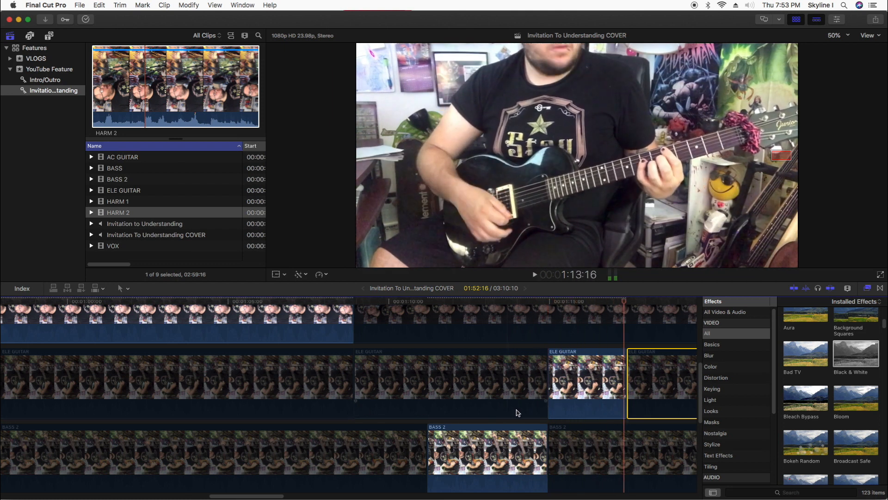
scroll(629, 370, "up", 4)
key("b")
left_click(631, 358)
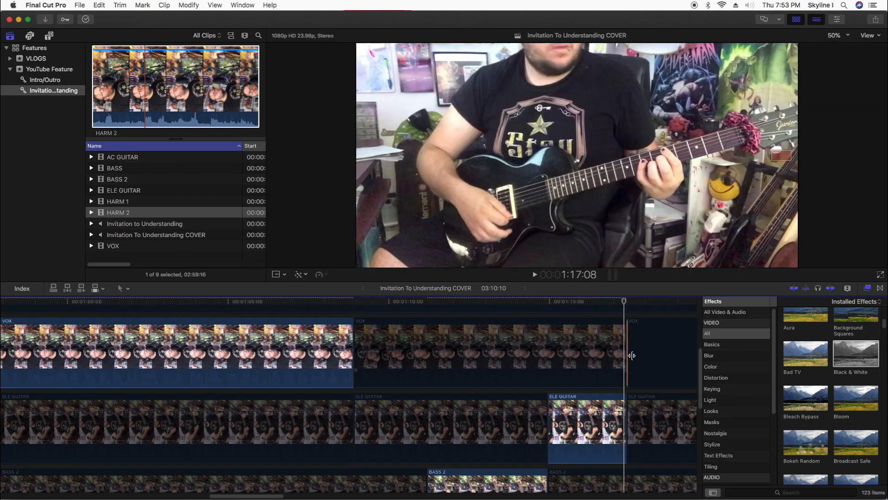
key("a")
left_click(636, 358)
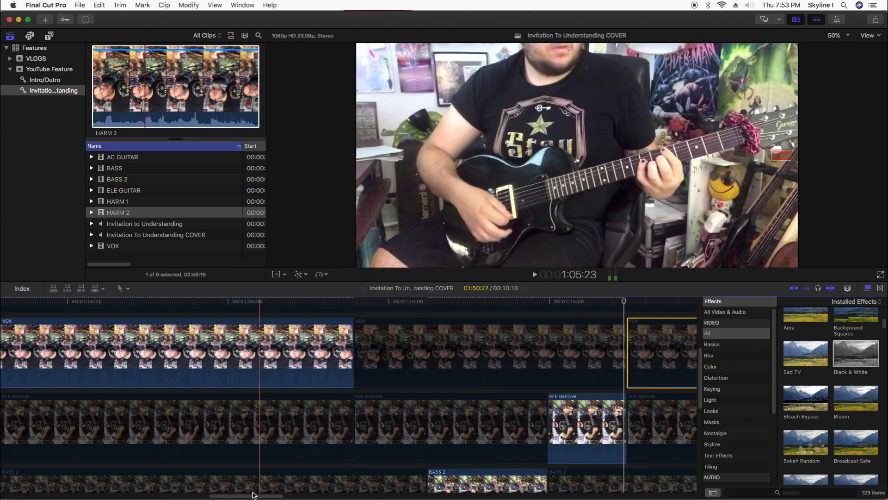
Enable the VOX segment after about 1 minute 17 seconds 10 frames and play the return to the vocals.
left_click_drag(254, 495, 303, 499)
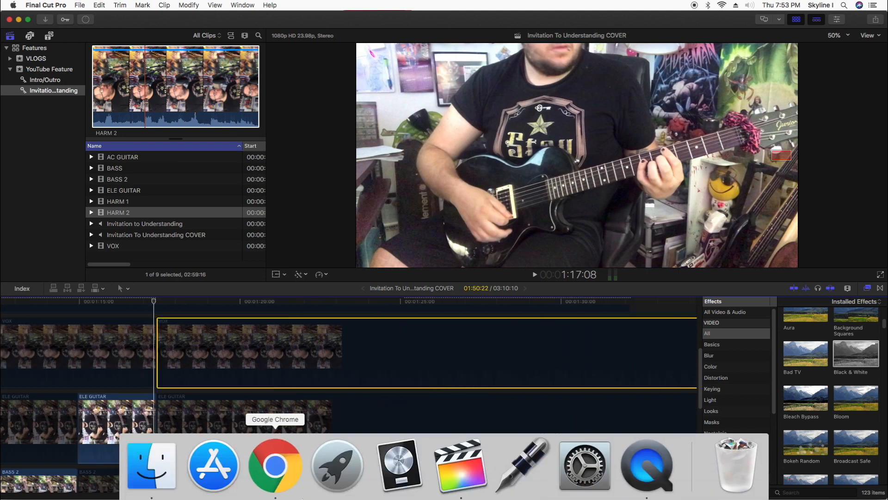
key("super+minus")
scroll(204, 361, "up", 3)
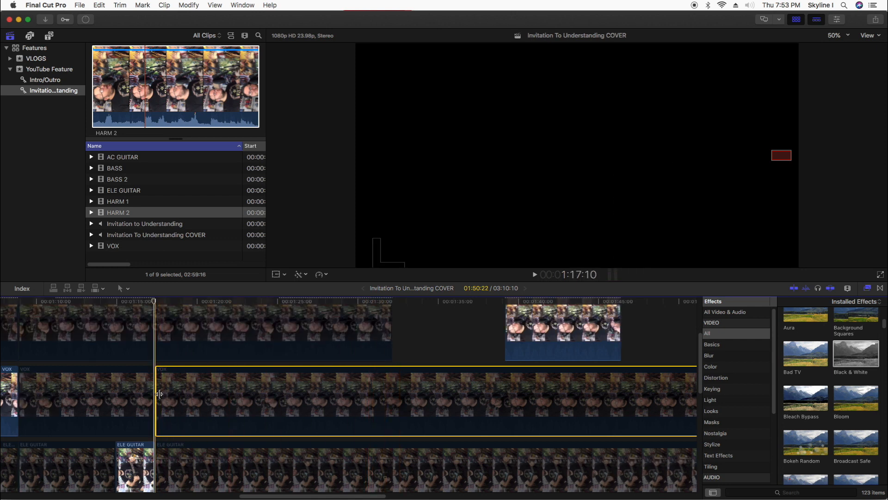
scroll(160, 394, "up", 3)
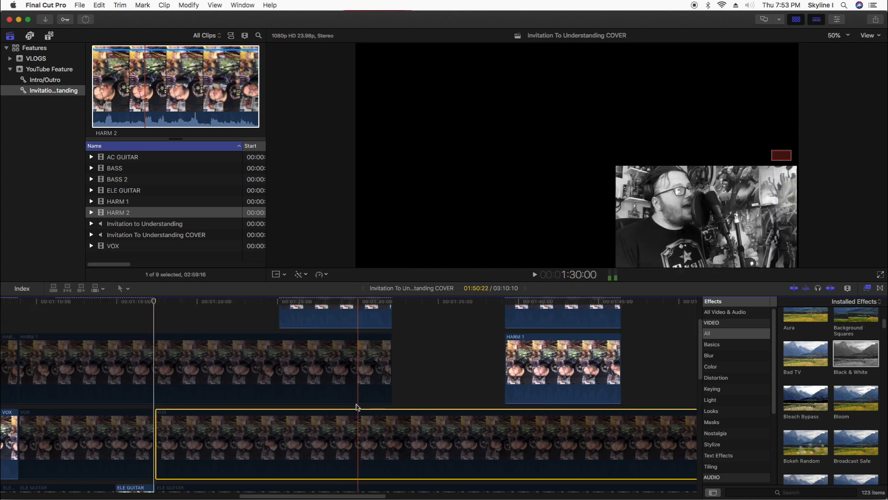
key("space")
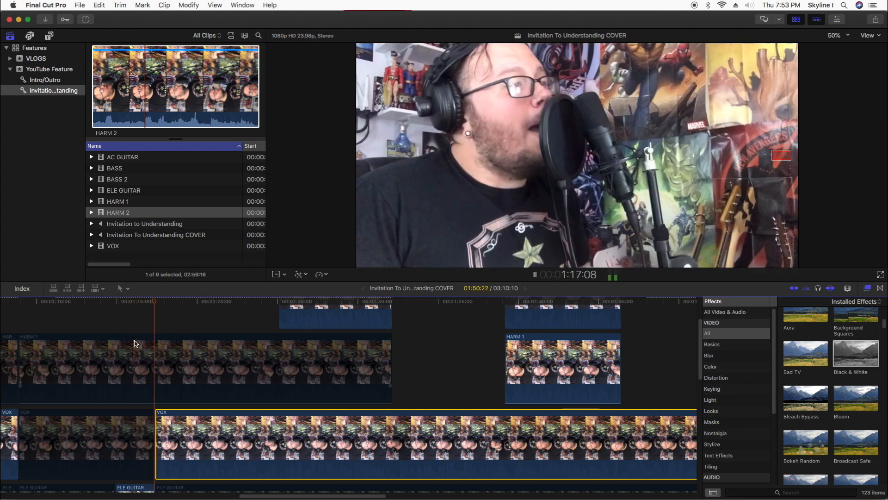
Stop playback and cut VOX at about 1 minute 23 seconds 22 frames.
key("space")
key("b")
left_click(259, 431)
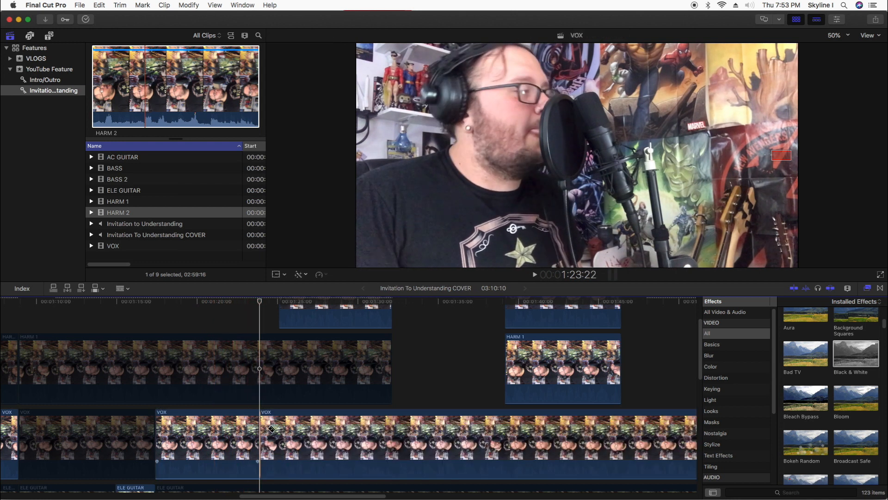
key("a")
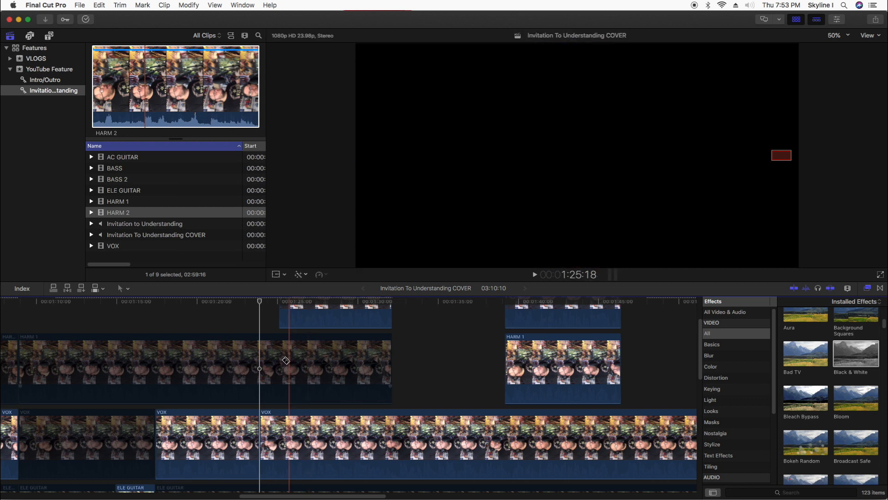
Cut HARM 1 where the HARM 2 piece begins near 1 minute 25 seconds, enable its segment after the cut, and play it.
left_click(286, 360)
key("space")
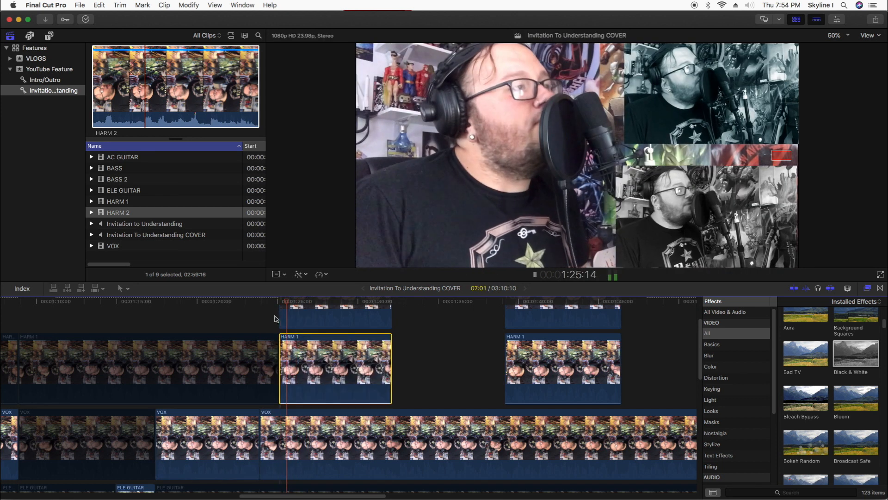
Stop playback, cut VOX where the HARM pieces begin near 1 minute 25 seconds, and delete the short VOX piece before the cut.
key("space")
key("b")
left_click(279, 430)
key("a")
left_click(272, 429)
key("BackSpace")
Disable the VOX segment between about 1 minute 17 seconds 10 frames and 1 minute 23 seconds 22 frames.
left_click(242, 428)
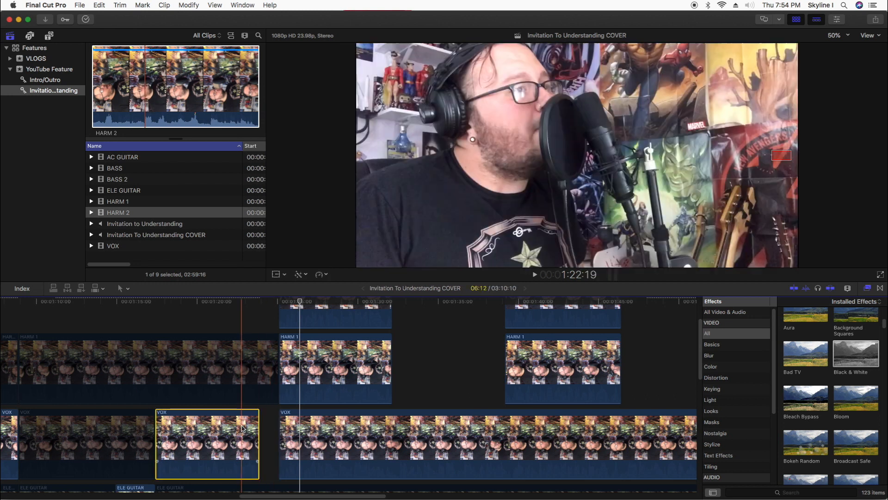
left_click(139, 326)
left_click(192, 433)
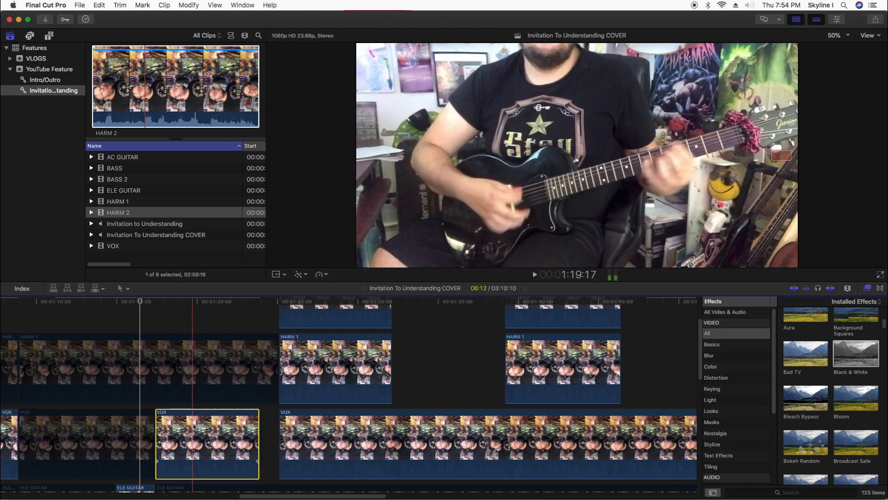
key("v")
Cut BASS 2 where the enabled ELE GUITAR piece ends near 1 minute 17 seconds, enable the segment after the cut, and play it.
scroll(157, 358, "down", 10)
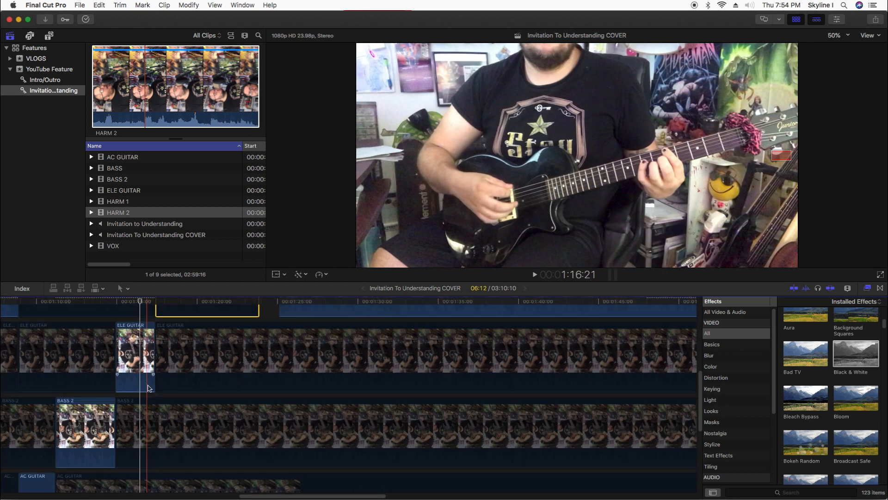
left_click(111, 304)
key("space")
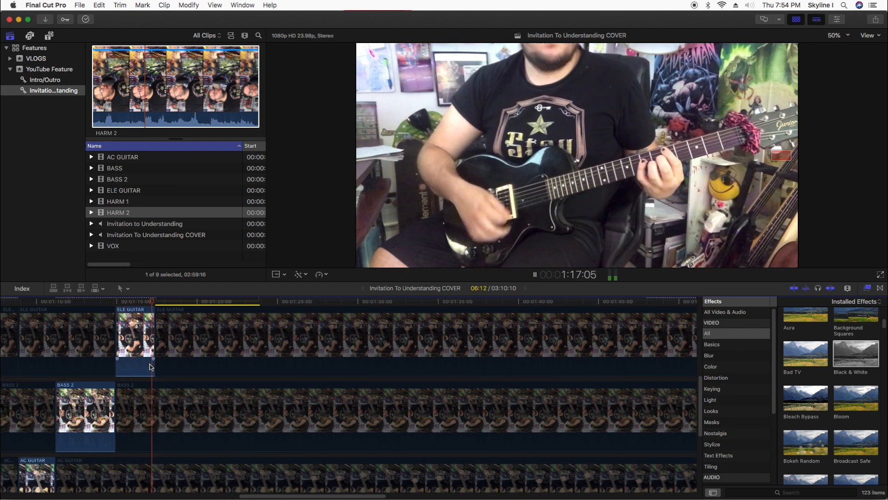
key("space")
key("b")
left_click(156, 410)
key("a")
left_click(169, 409)
key("v")
key("space")
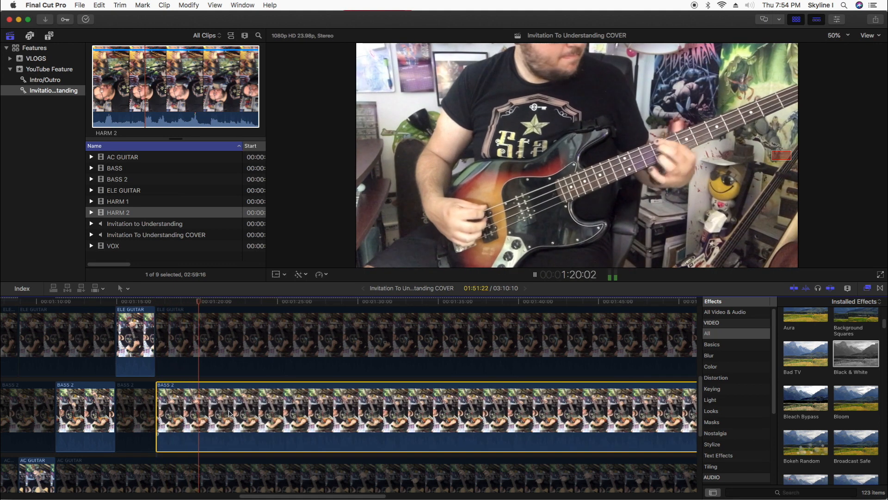
Stop playback, cut BASS 2 at about 1 minute 22 seconds, and disable the segment after the cut.
key("space")
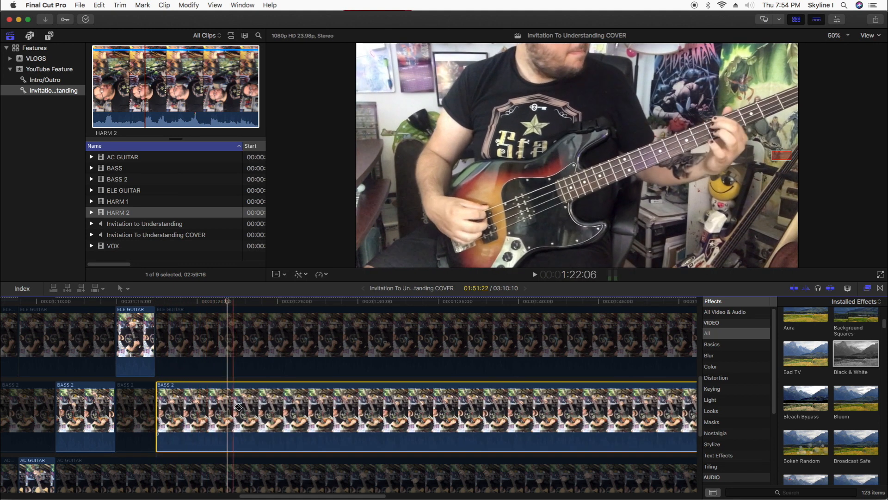
left_click(229, 403)
key("a")
key("v")
Cut AC GUITAR at about 1 minute 22 seconds, in line with the BASS 2 cut, enable the segment after it, and play it.
scroll(237, 407, "down", 5)
key("b")
left_click(228, 407)
key("a")
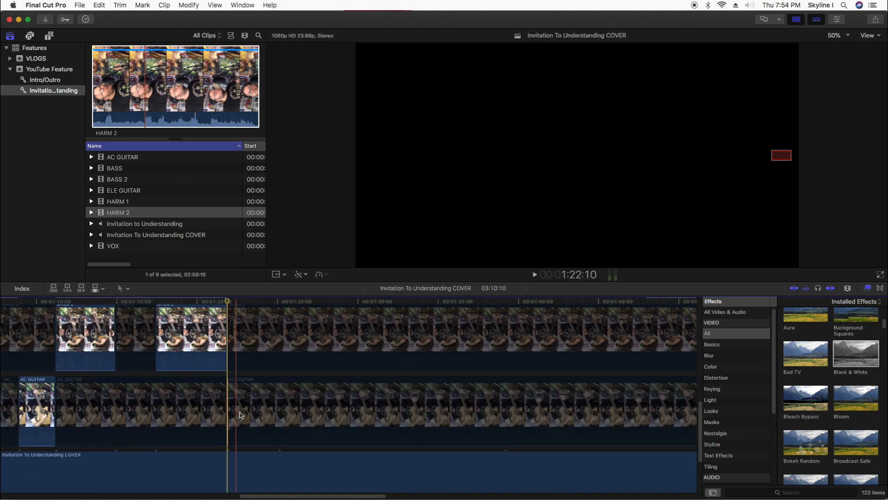
key("v")
left_click(198, 305)
key("space")
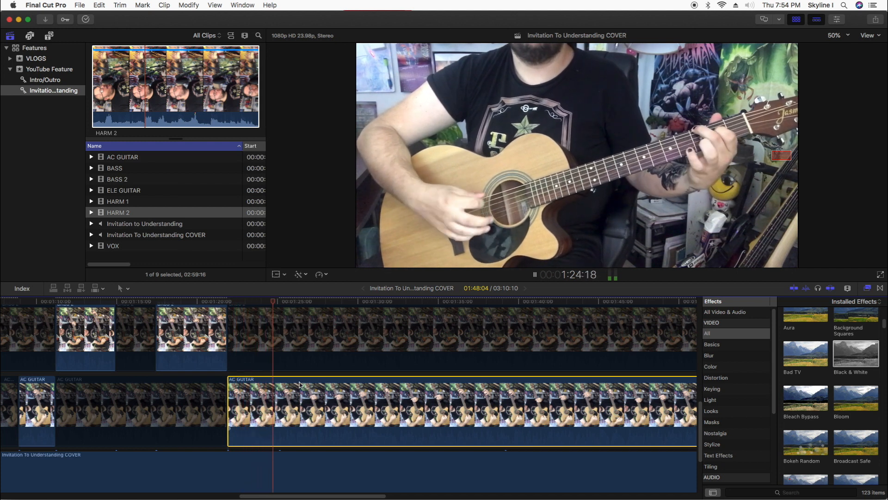
Stop playback, cut AC GUITAR just after the HARM pieces begin near 1 minute 25 seconds, and disable the segment after the cut.
key("space")
key("b")
left_click(284, 392)
key("a")
left_click(295, 391)
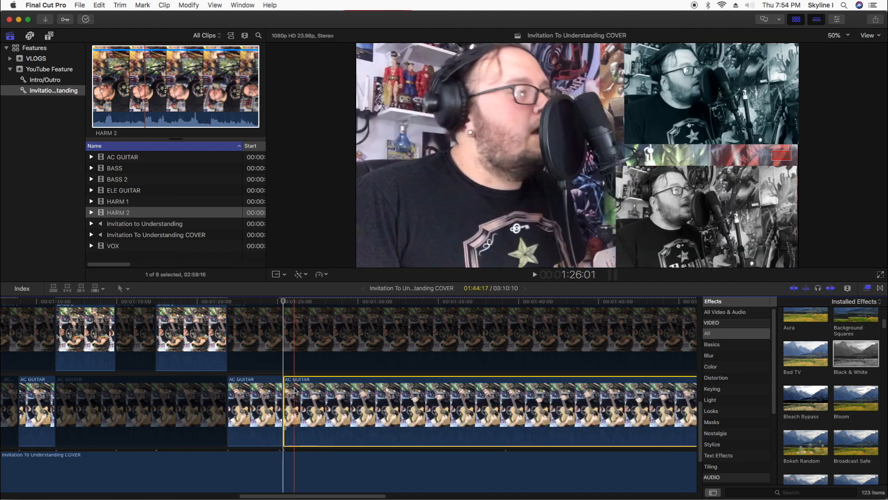
key("v")
Shorten the ends of the HARM 1 and HARM 2 pieces at about 1 minute 32 seconds.
scroll(292, 390, "up", 8)
scroll(292, 391, "up", 6)
left_click(251, 303)
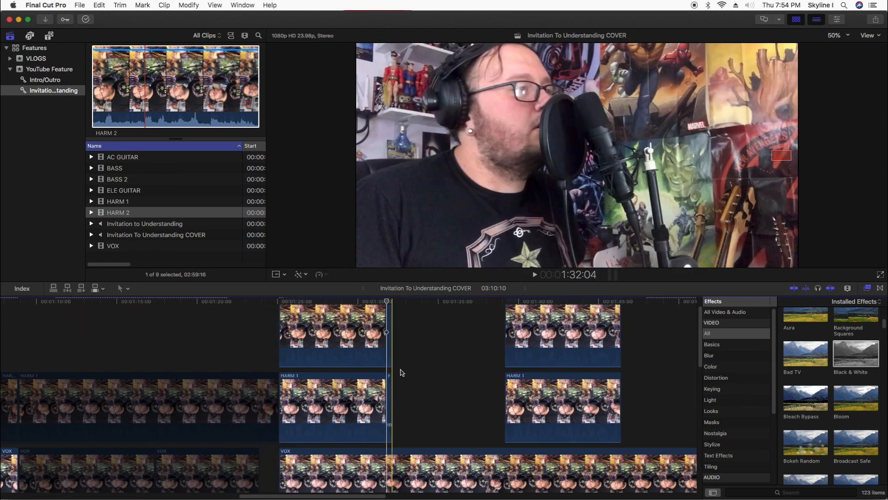
left_click(389, 361)
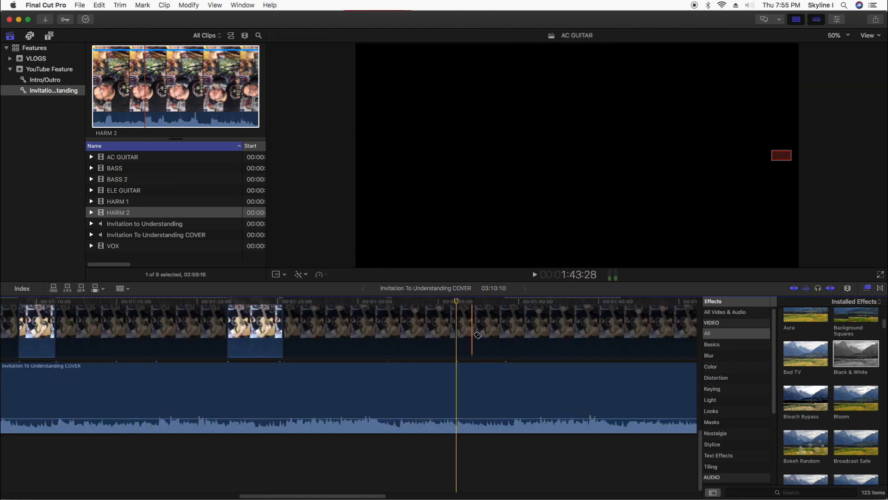
Enable the AC GUITAR segment starting at about 1 minute 36 seconds and play it.
key("a")
left_click(477, 335)
key("v")
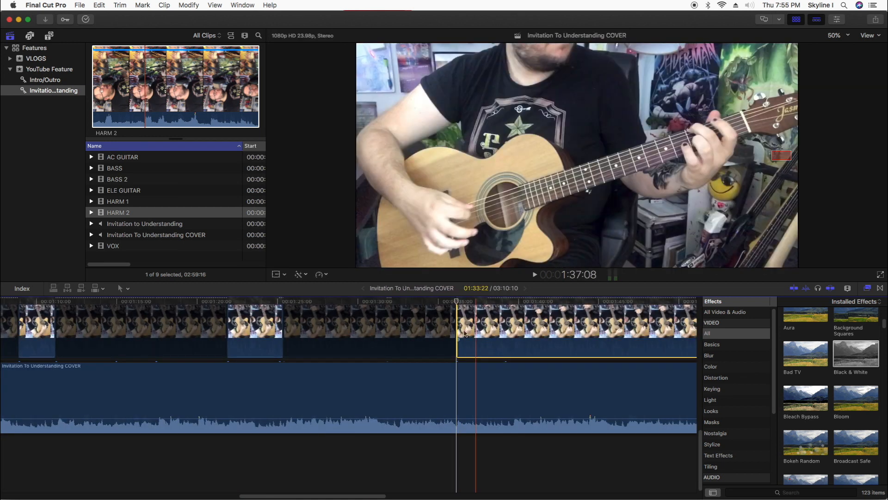
scroll(365, 329, "up", 10)
key("space")
scroll(363, 329, "up", 2)
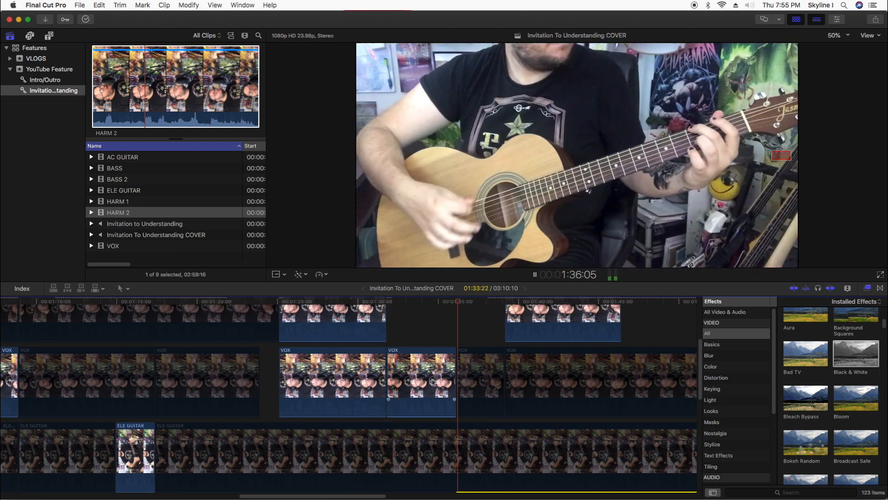
Stop playback and enable the VOX segment starting where the harmony pieces return near 1 minute 39 seconds.
scroll(506, 367, "down", 2)
key("space")
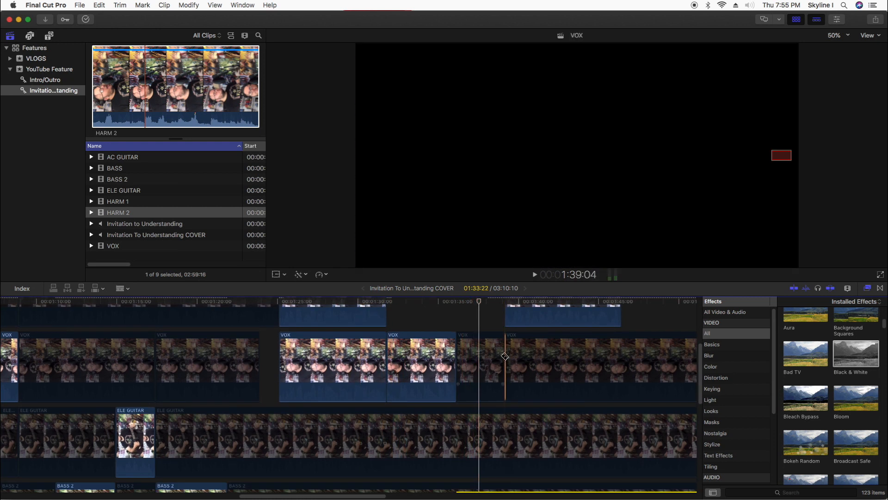
left_click(509, 367)
key("space")
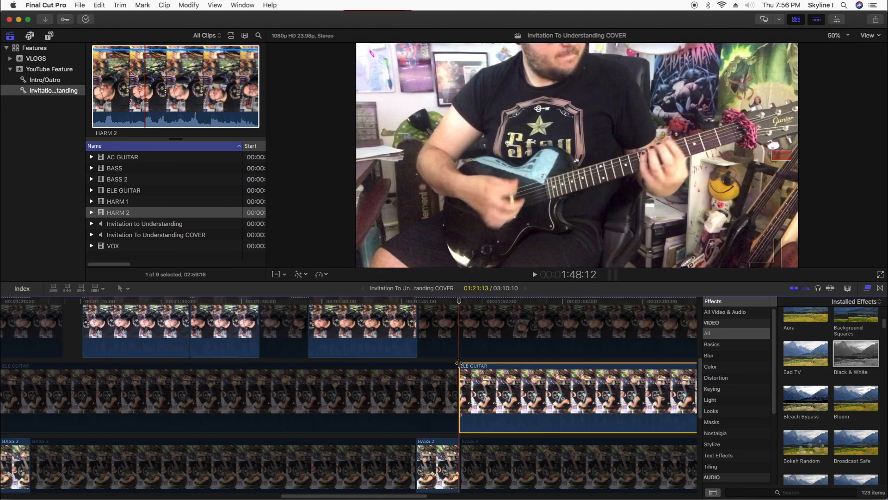
Play the ELE GUITAR segment, cut it at about 1 minute 51 seconds 6 frames, and disable the segment after the cut.
key("space")
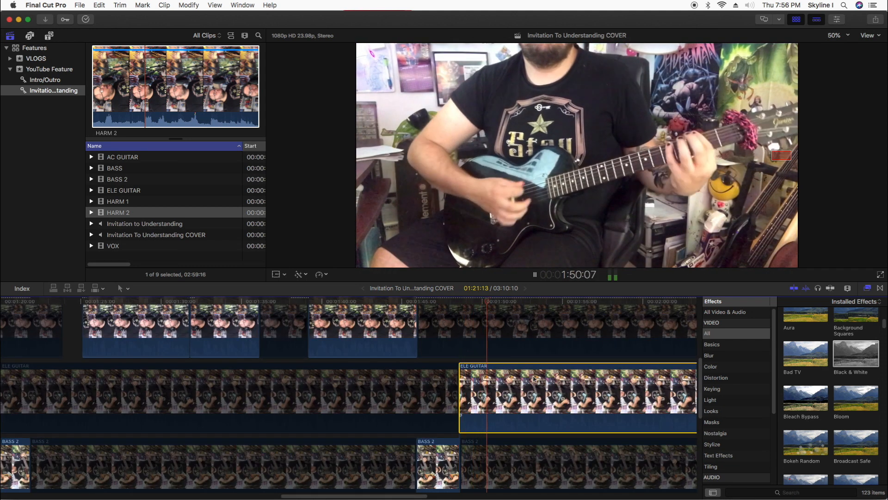
key("super+b")
left_click(514, 393)
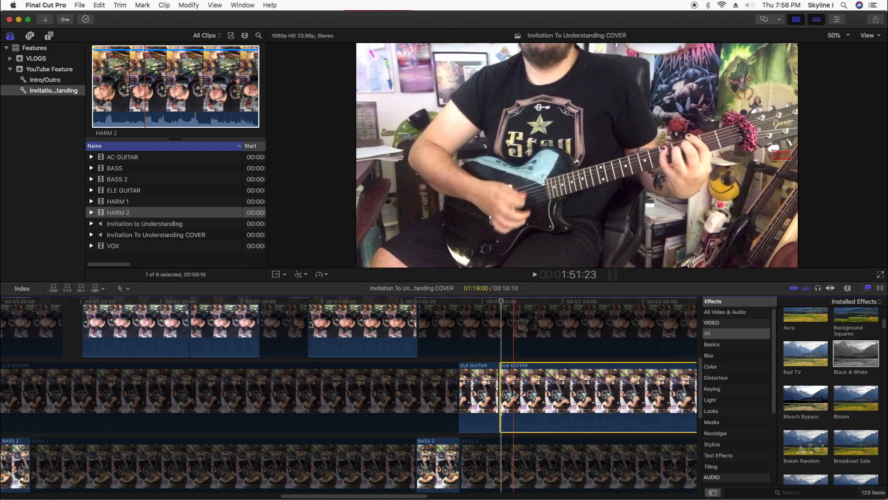
key("v")
Cut AC GUITAR at about 1 minute 51 seconds 6 frames, in line with the ELE GUITAR cut, and enable the segment after it.
scroll(515, 391, "down", 5)
scroll(514, 391, "down", 3)
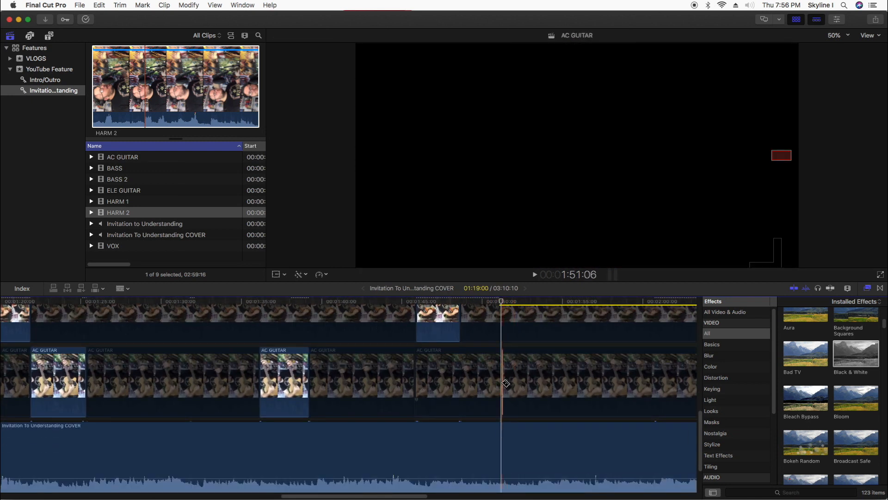
left_click(506, 383)
key("a")
left_click(509, 383)
key("v")
scroll(509, 383, "up", 5)
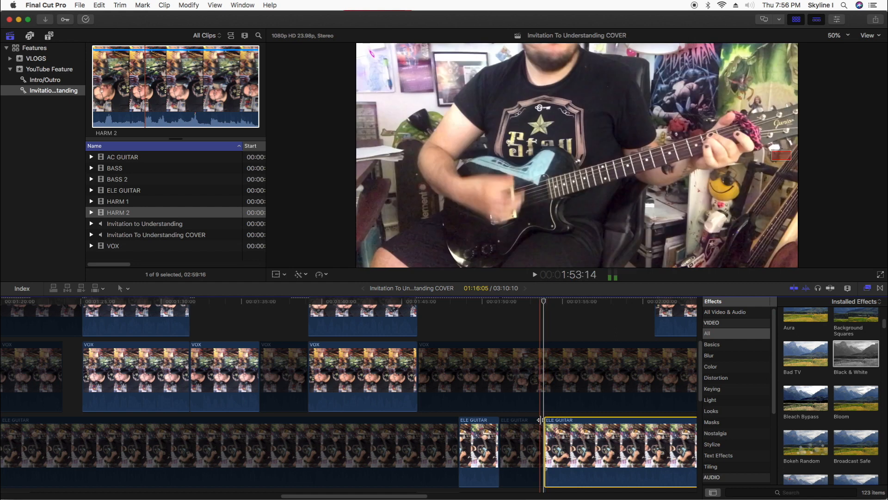
Play through the cuts from about 1 minute 53 seconds and check the HARM pieces just after 2 minutes.
key("space")
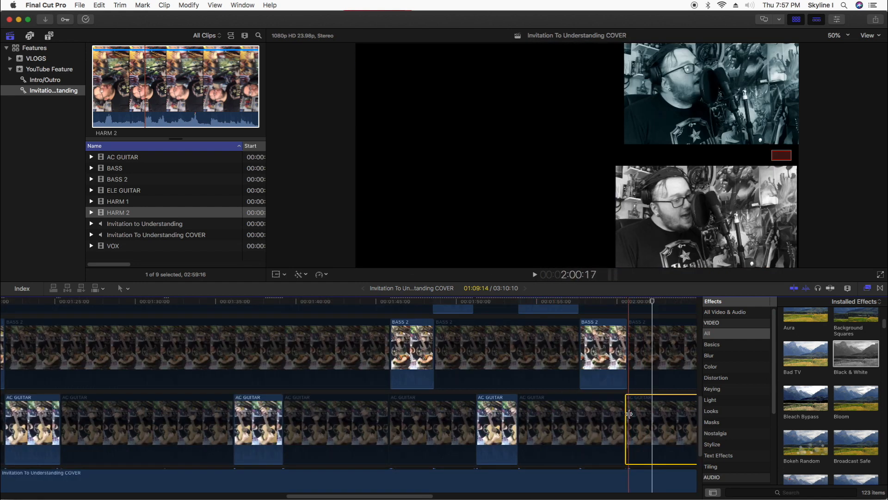
scroll(628, 416, "up", 2)
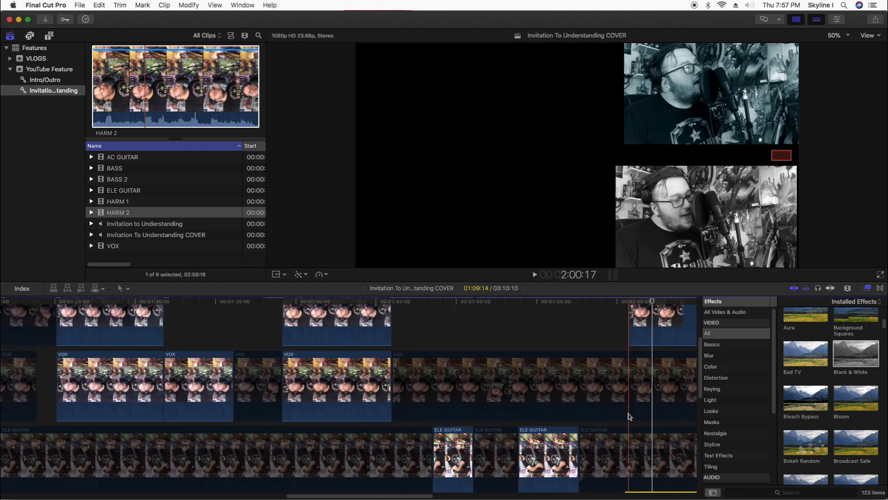
scroll(629, 416, "up", 1)
left_click(584, 354)
key("space")
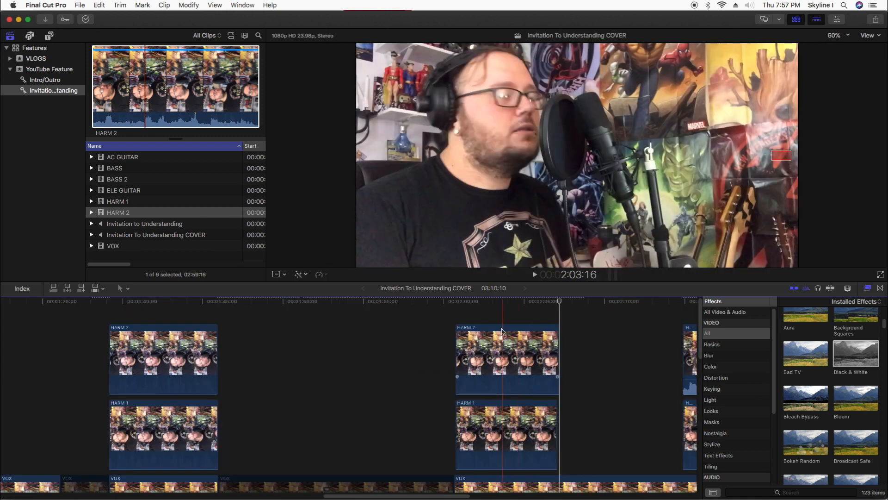
left_click(503, 329)
key("space")
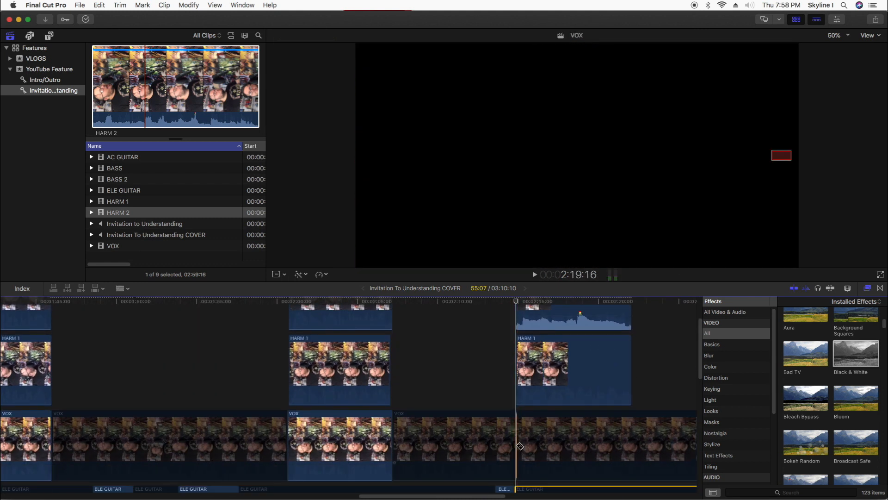
Enable the VOX segment starting near 2 minutes 15 seconds, and lower the audio of the HARM 2 piece above it to -∞ dB.
left_click(519, 437)
left_click(503, 392)
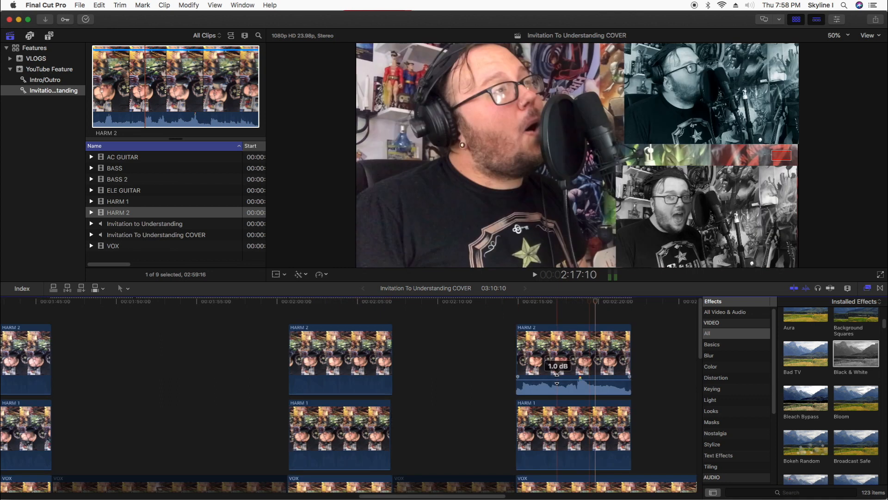
left_click_drag(556, 375, 555, 410)
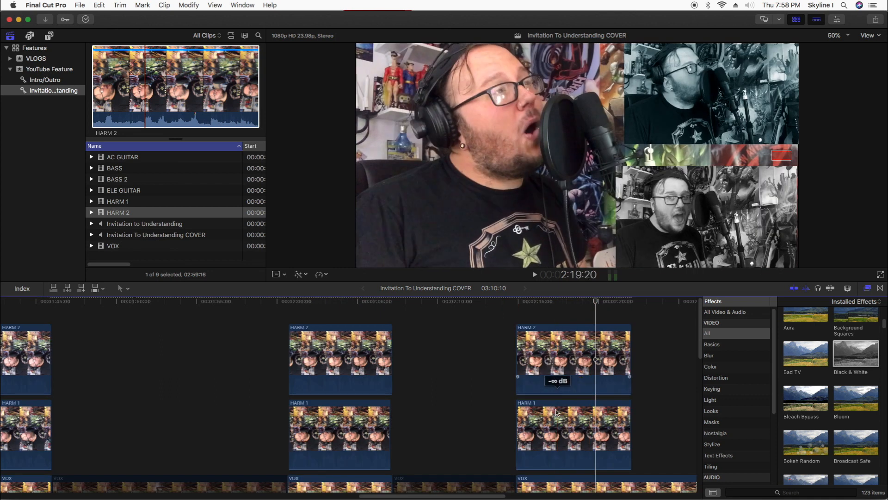
left_click(512, 342)
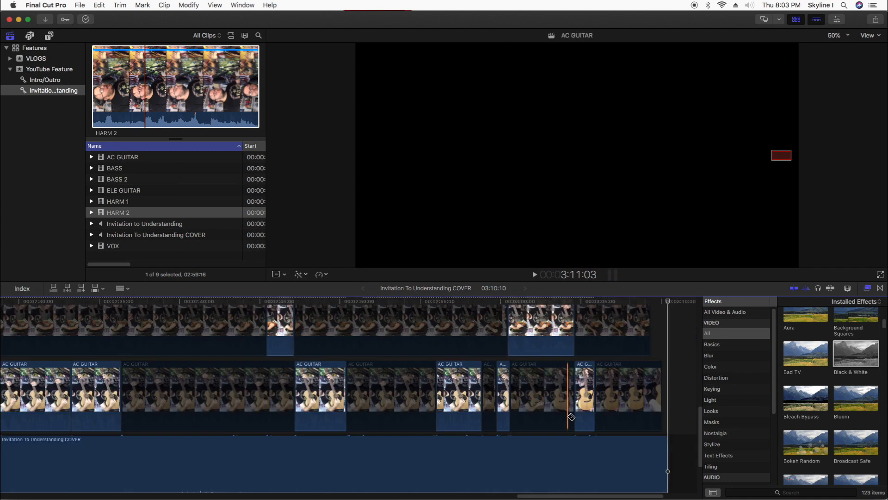
Try deleting the disabled BASS 2 segment near 43 seconds, and undo the deletion.
left_click(443, 413)
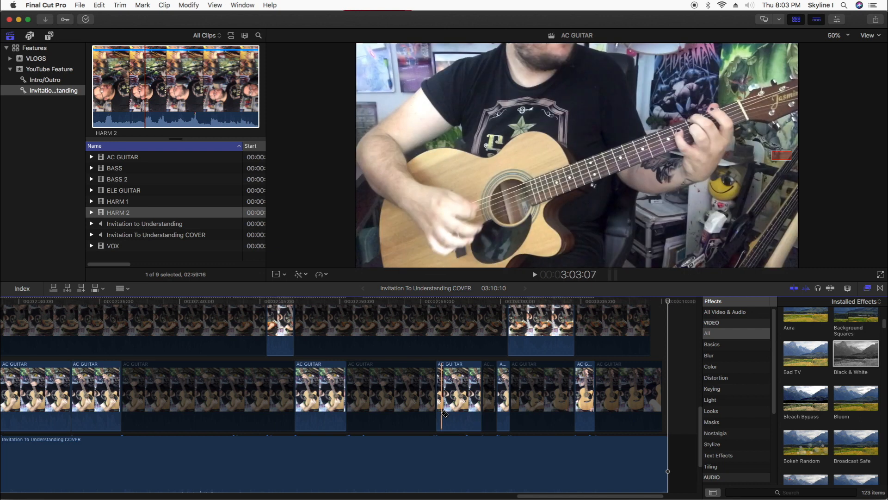
key("super+minus")
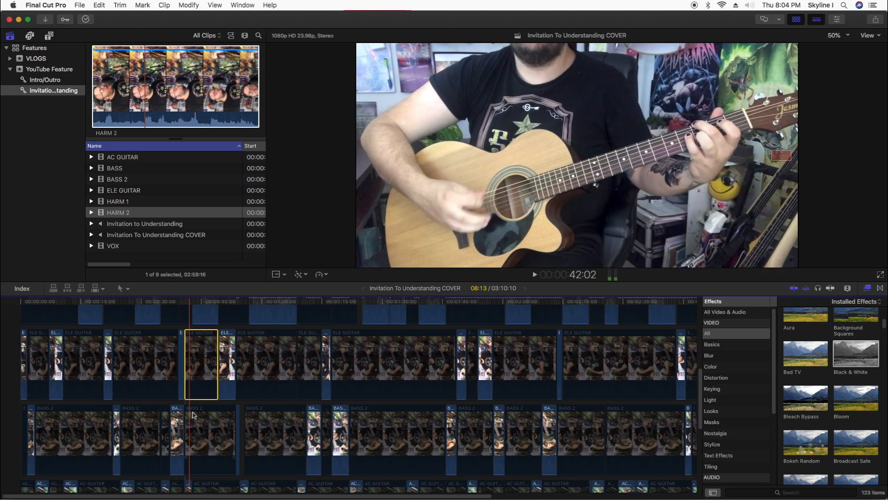
left_click(194, 417)
key("Delete")
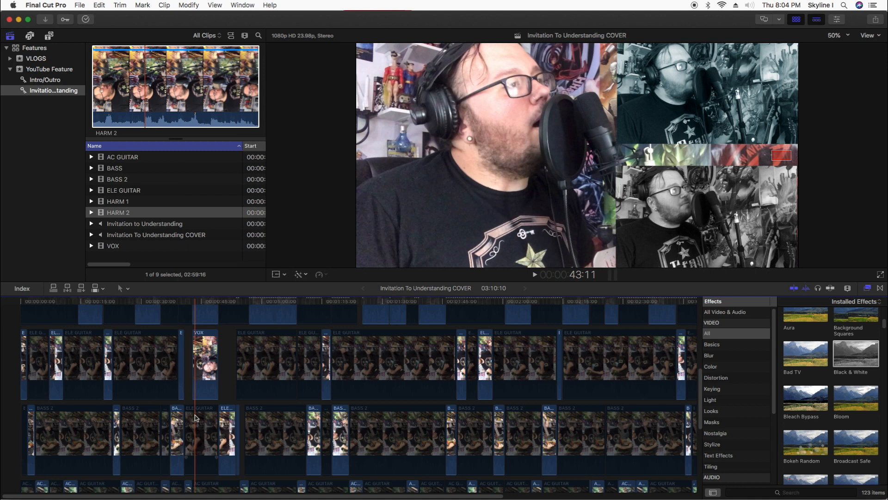
key("super+z")
Play from the start of the project, and look over all the cut tracks and the finished audio through to the end.
key("Home")
key("space")
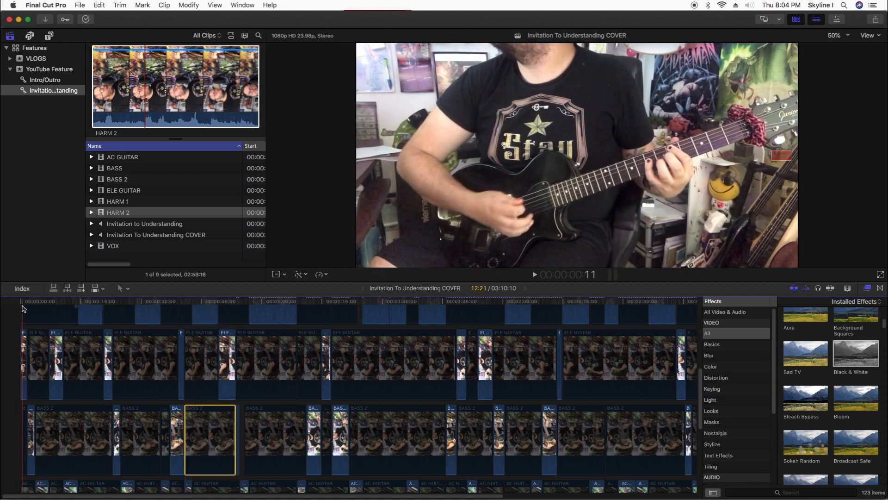
key("super+minus")
key("End")
left_click(82, 8)
left_click(476, 413)
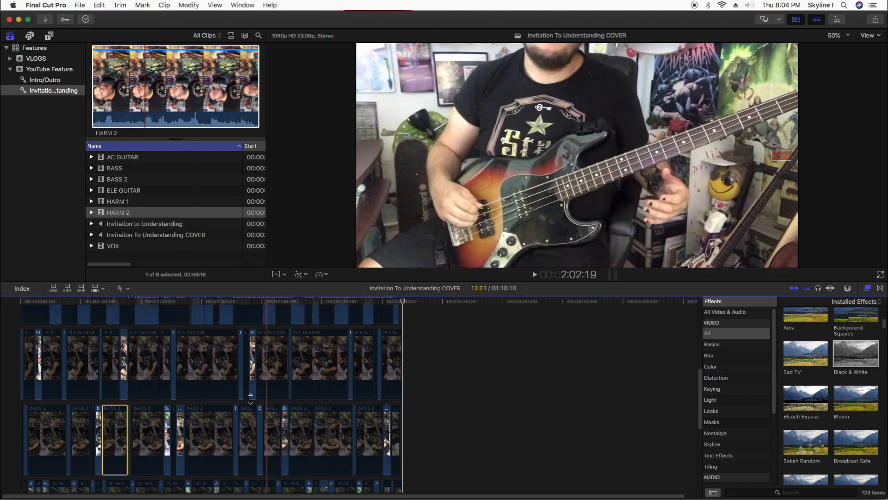
scroll(247, 401, "down", 10)
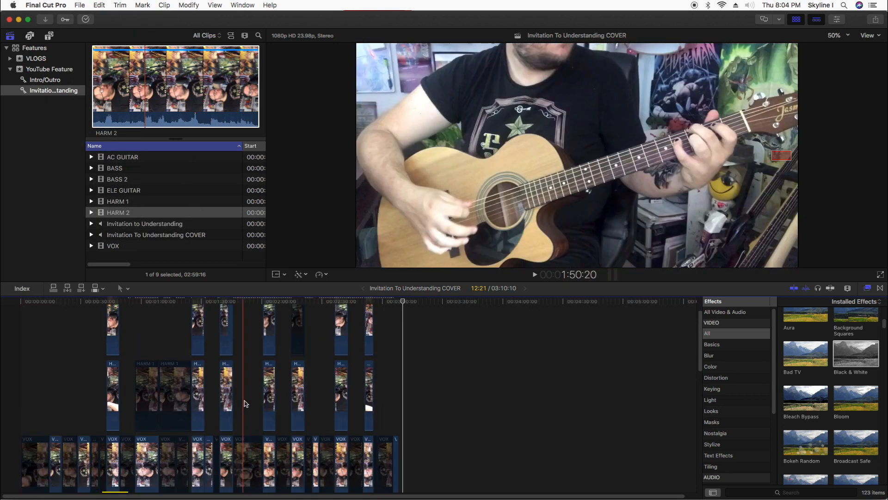
scroll(245, 404, "up", 10)
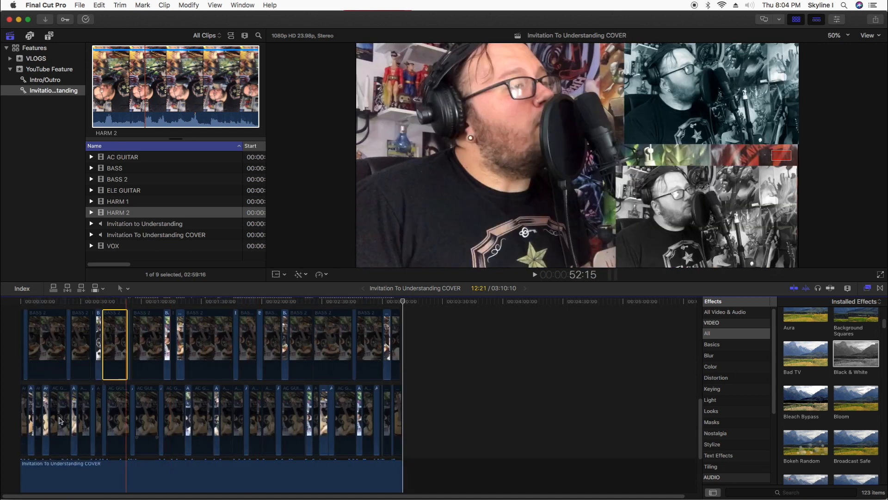
scroll(80, 418, "down", 5)
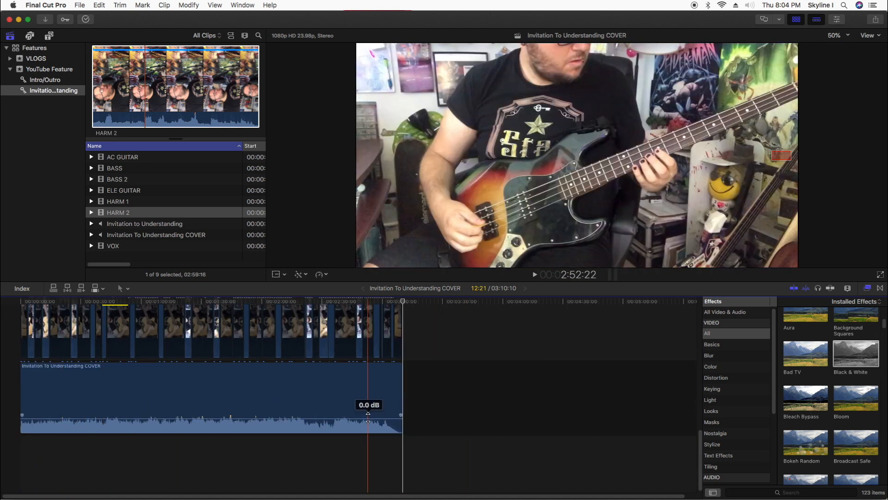
scroll(484, 412, "up", 5)
Open the Share destinations for exporting the finished project.
left_click(80, 5)
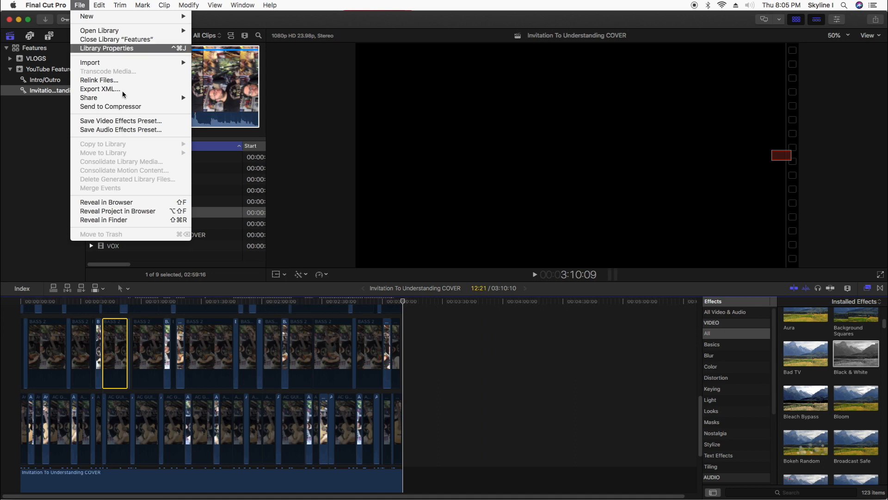
mouse_move(147, 97)
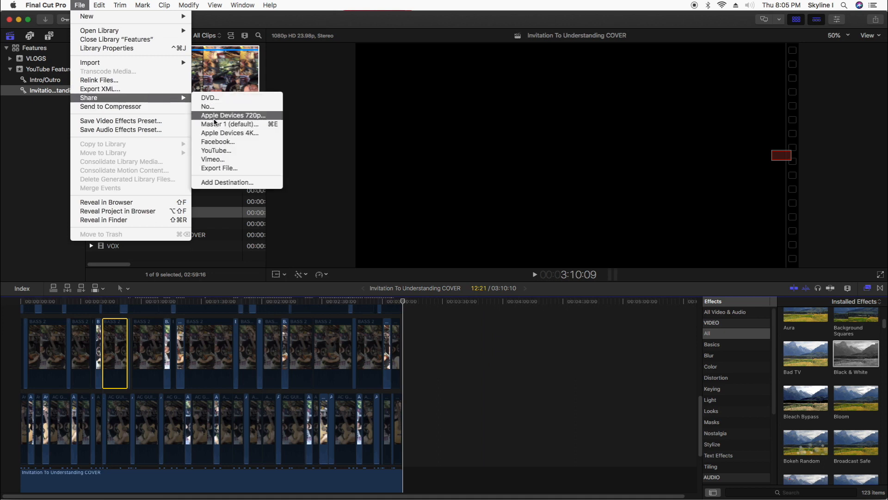